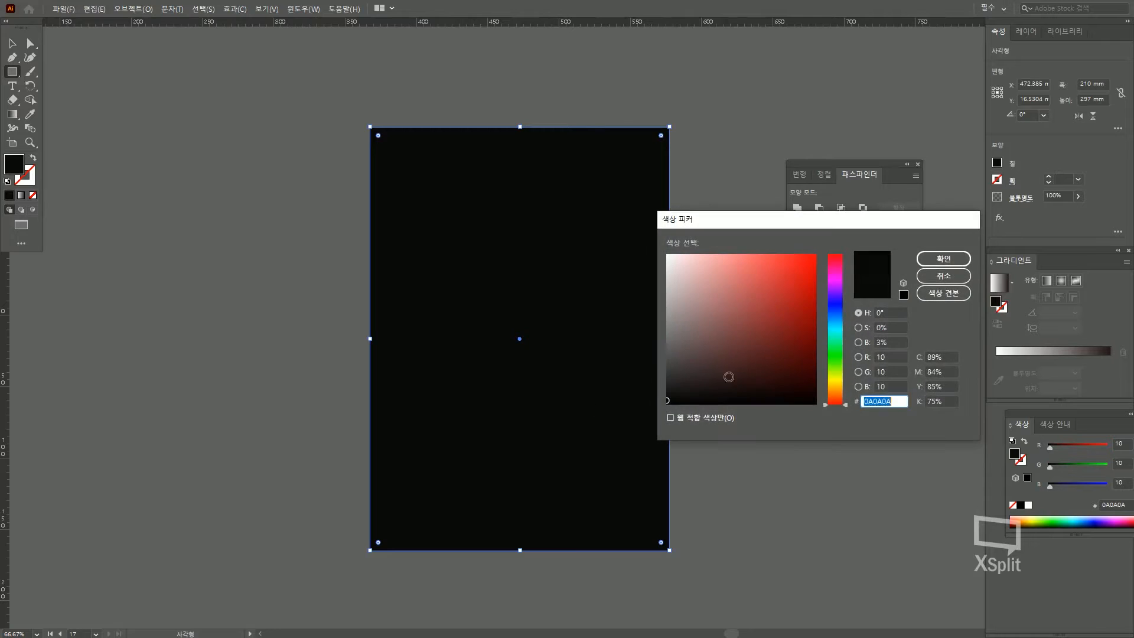
Step: Apply the 050505 near-black fill to the background rectangle and deselect it
key("Return")
key("v")
key("ctrl+shift+a")
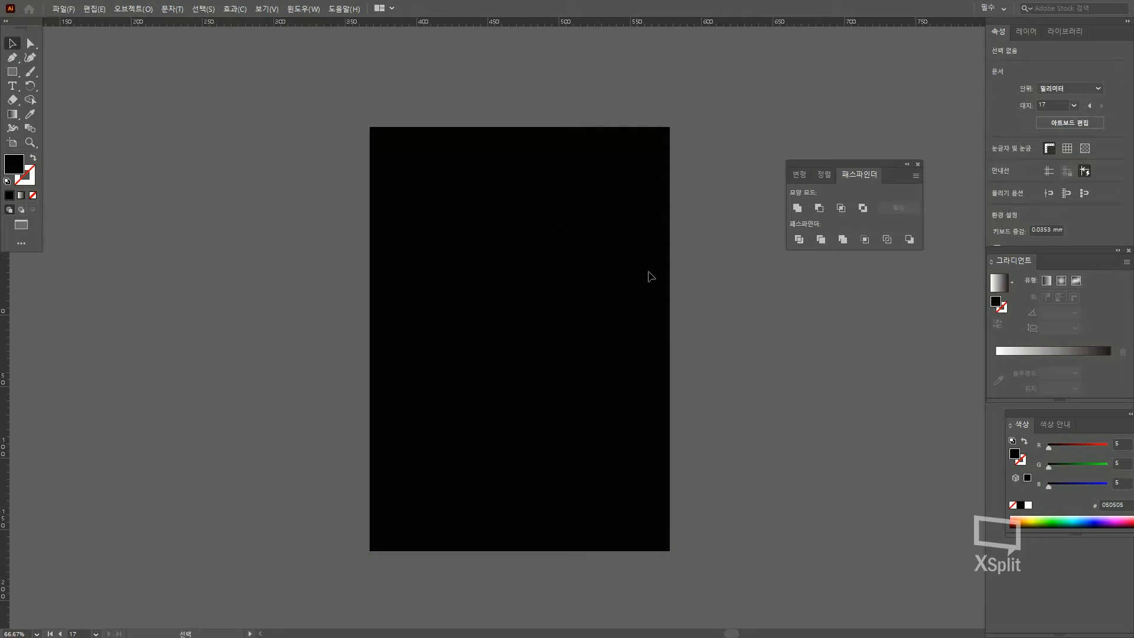
left_click_drag(12, 71, 42, 87)
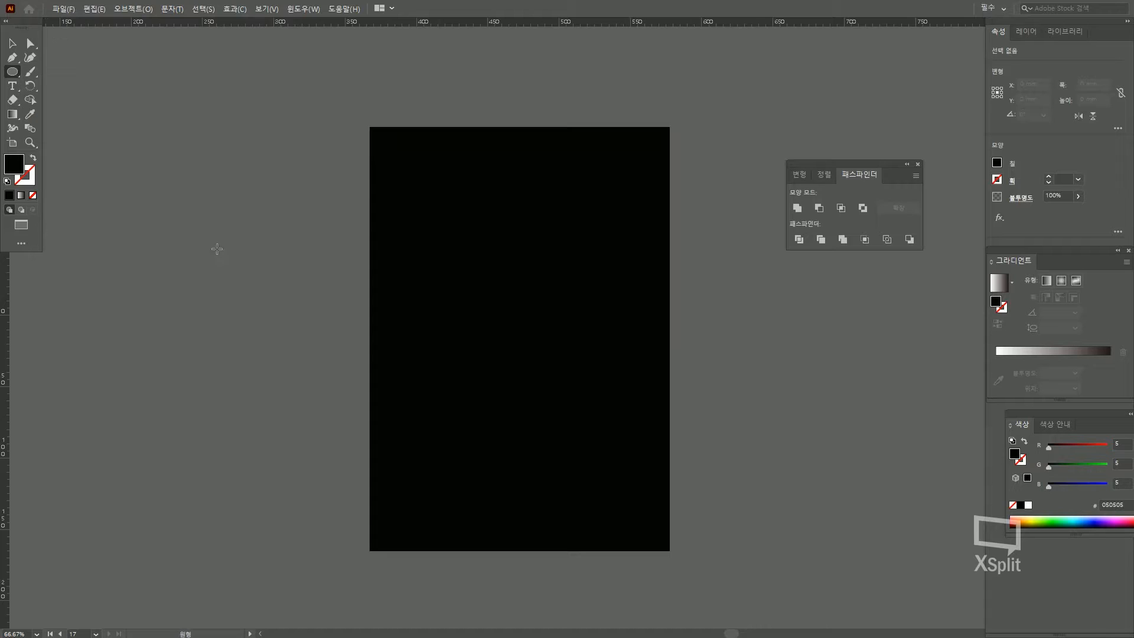
Step: Create a 170 × 170 mm circle and move it onto the artboard
left_click(493, 285)
type("170")
key("Tab")
type("1")
key("Tab")
key("Tab")
left_click(736, 296)
key("v")
left_click_drag(630, 368, 547, 296)
left_click_drag(612, 326, 608, 325)
Step: Fill the circle with red FF0000 and deselect it
double_click(13, 165)
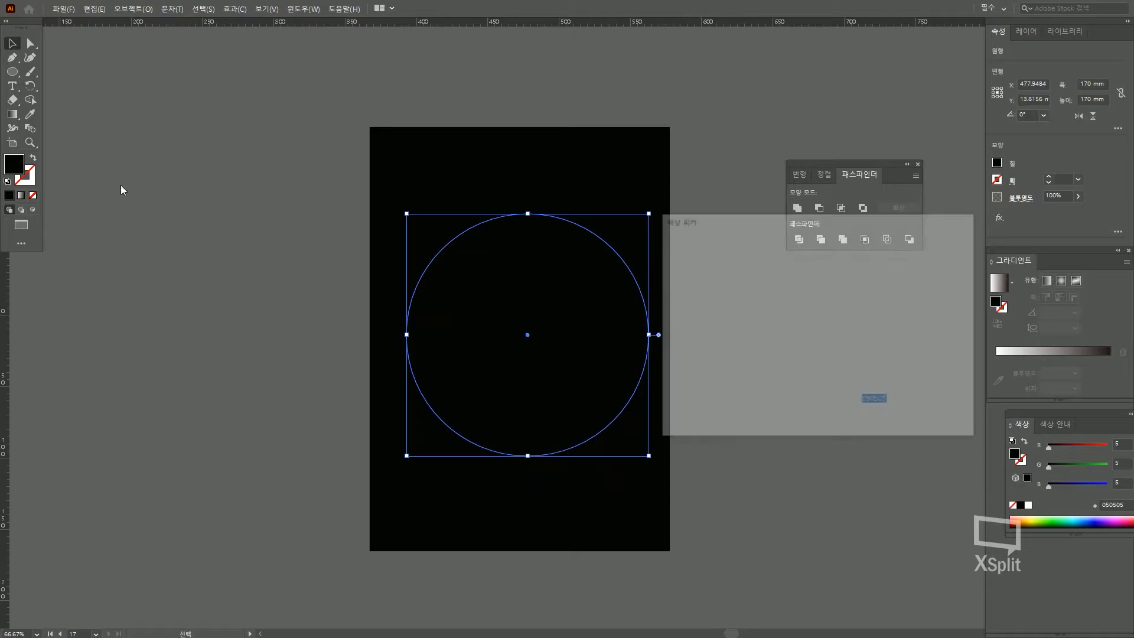
type("ff0000")
key("Return")
key("ctrl+shift+a")
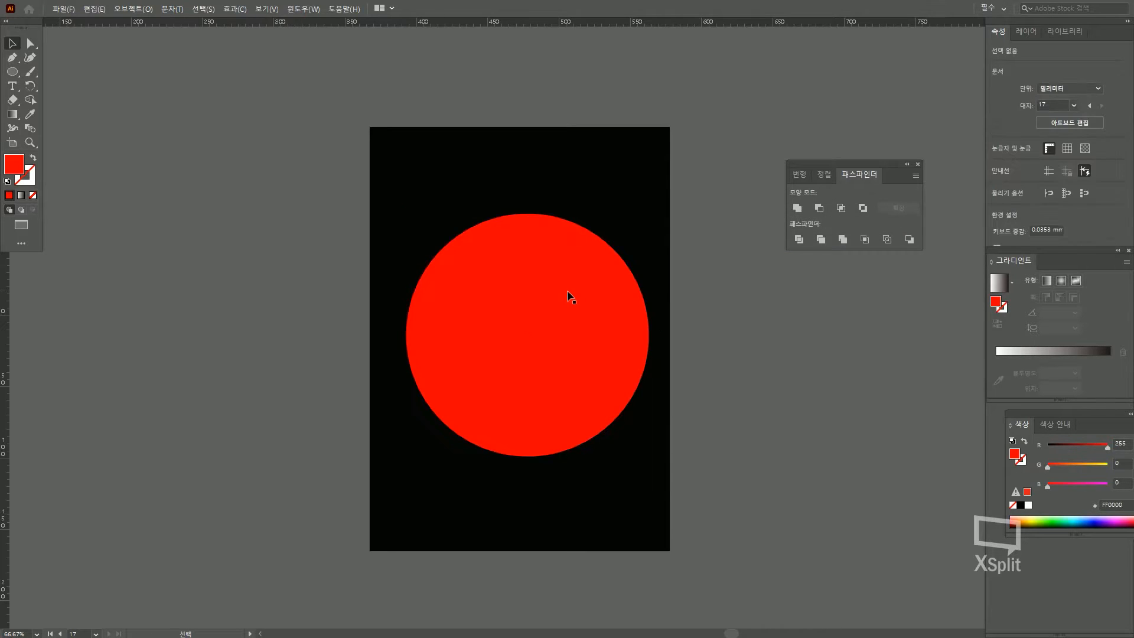
Step: Shift the red circle slightly right and recentre the view on its artboard
scroll(659, 319, "up", 1)
left_click(553, 292)
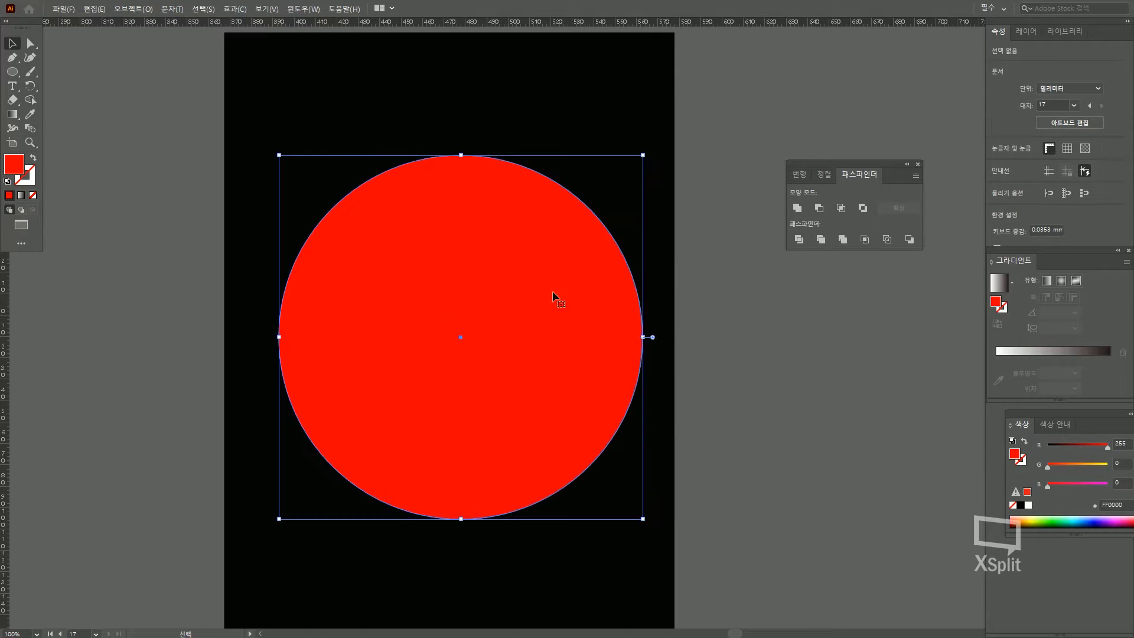
left_click_drag(606, 247, 611, 278)
scroll(611, 278, "down", 4)
scroll(258, 286, "up", 4)
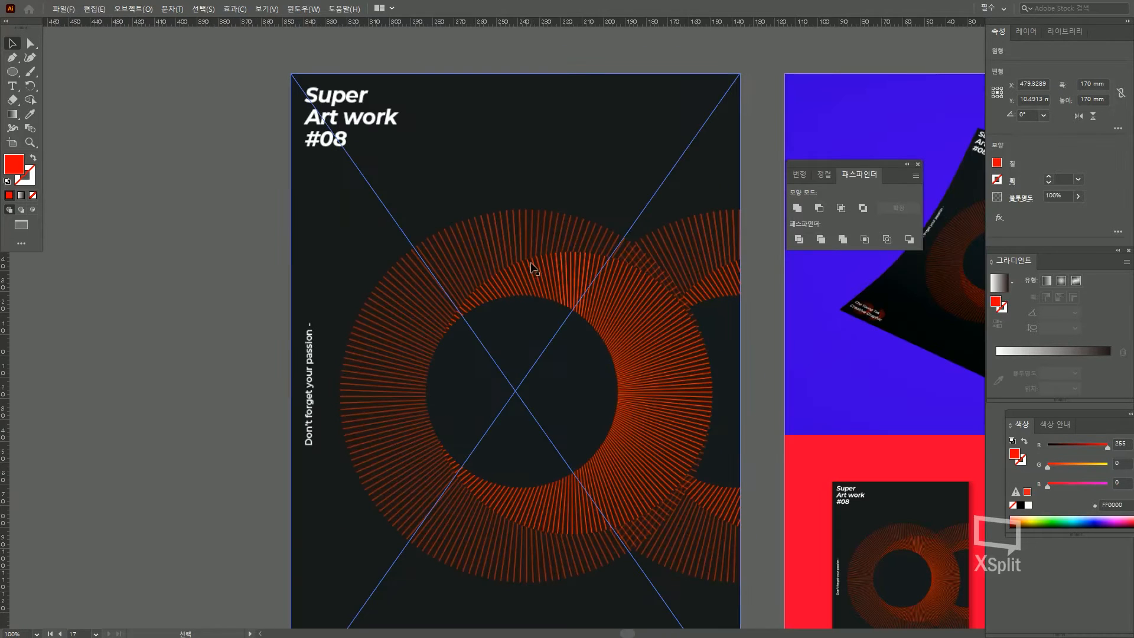
scroll(479, 224, "down", 1)
left_click_drag(662, 313, 195, 321)
left_click_drag(948, 323, 390, 327)
scroll(601, 353, "up", 1)
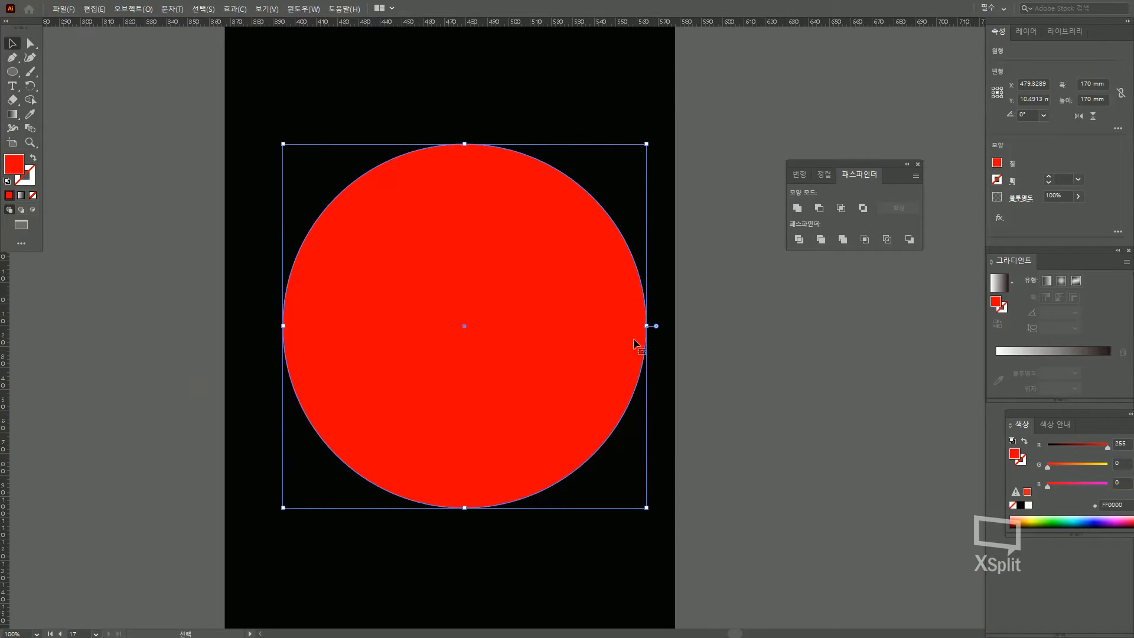
left_click_drag(723, 302, 721, 314)
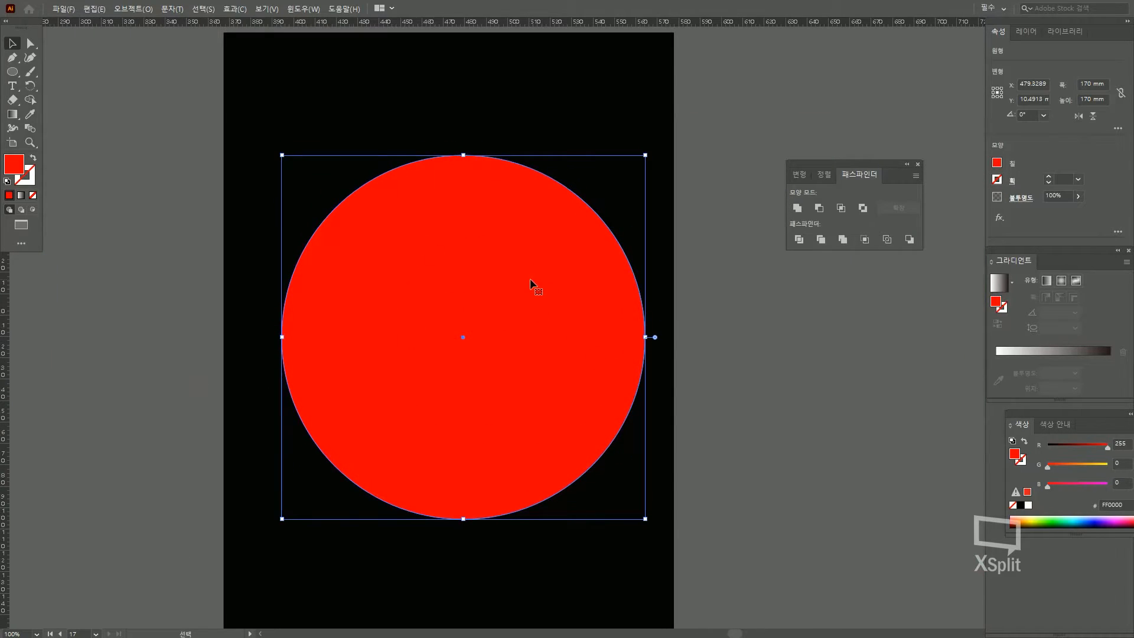
Step: Show guides and place a horizontal guide on the red circle's top edge
key("ctrl+semicolon")
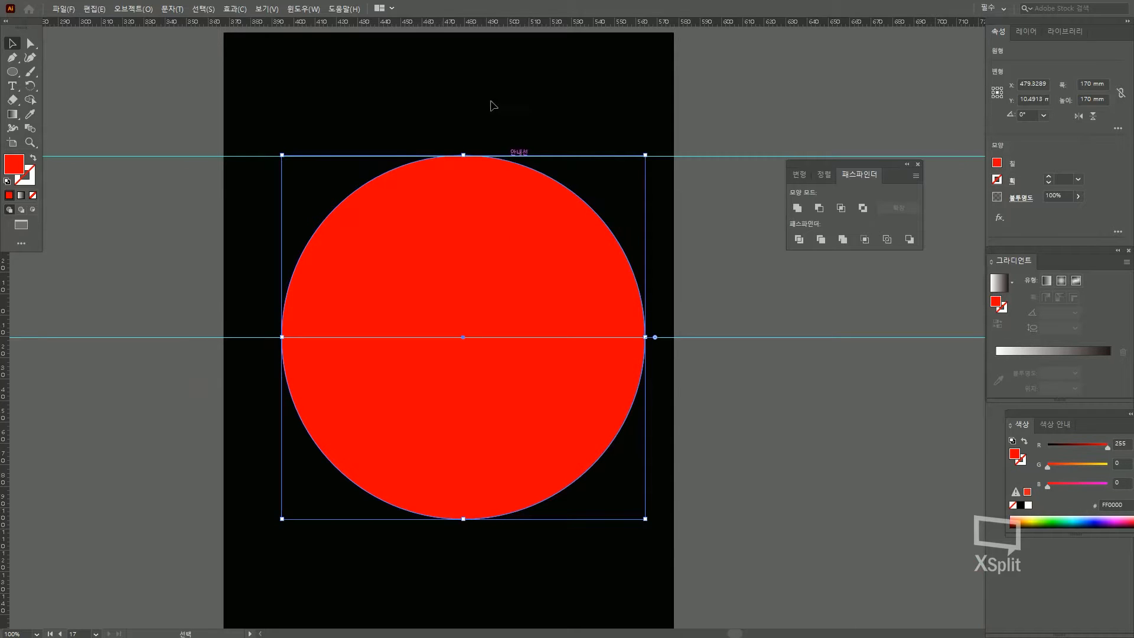
mouse_move(496, 26)
left_mouse_down()
mouse_move(508, 98)
mouse_move(498, 38)
mouse_move(494, 161)
mouse_move(497, 4)
left_mouse_up()
key("ctrl+plus")
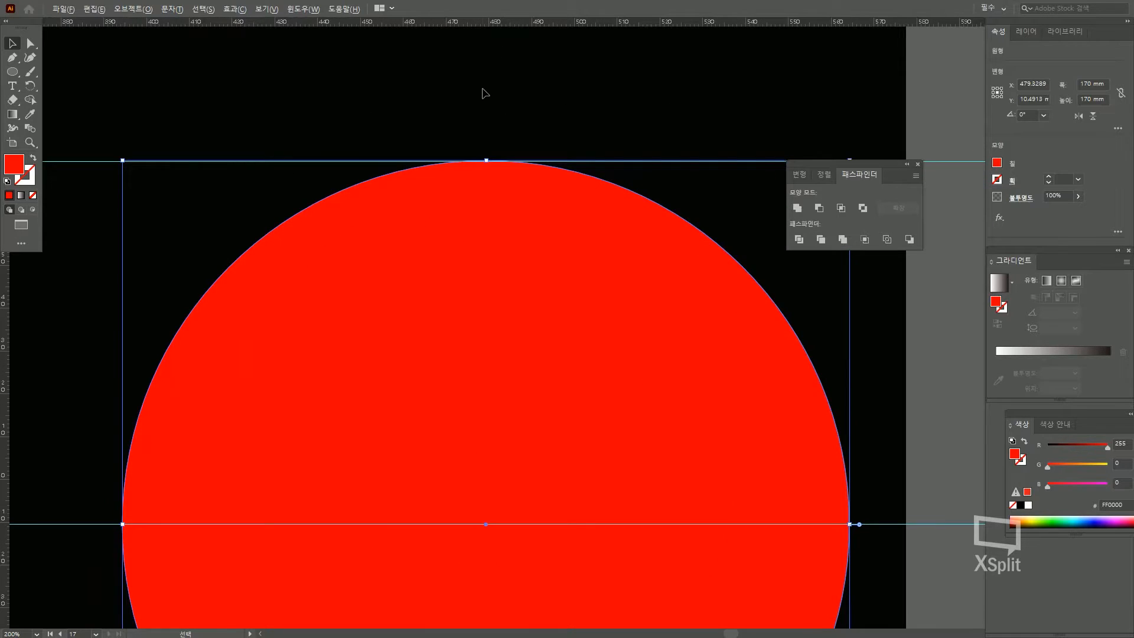
scroll(485, 93, "up", 1)
left_click_drag(535, 27, 512, 195)
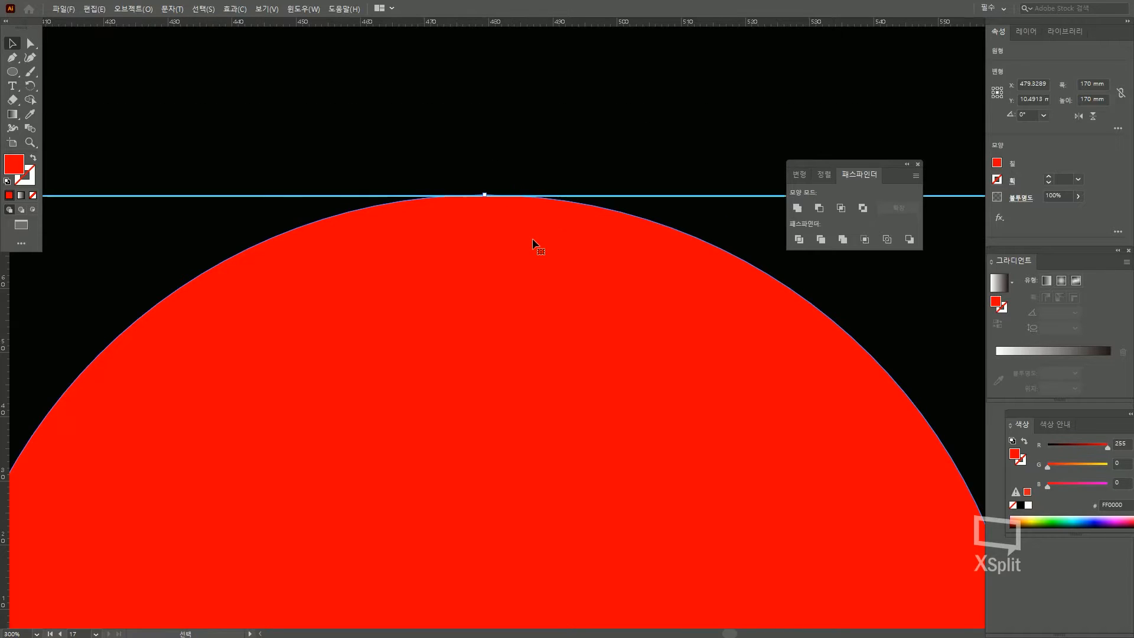
scroll(536, 238, "down", 2)
left_click(840, 383)
left_click(524, 541)
scroll(515, 541, "up", 3)
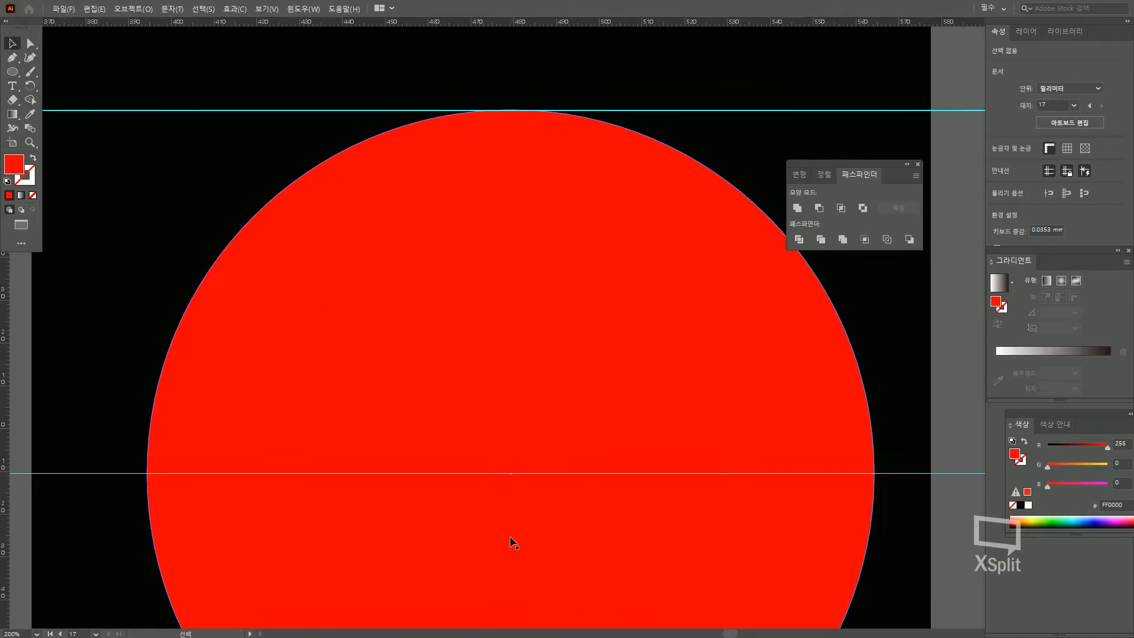
scroll(529, 442, "down", 3)
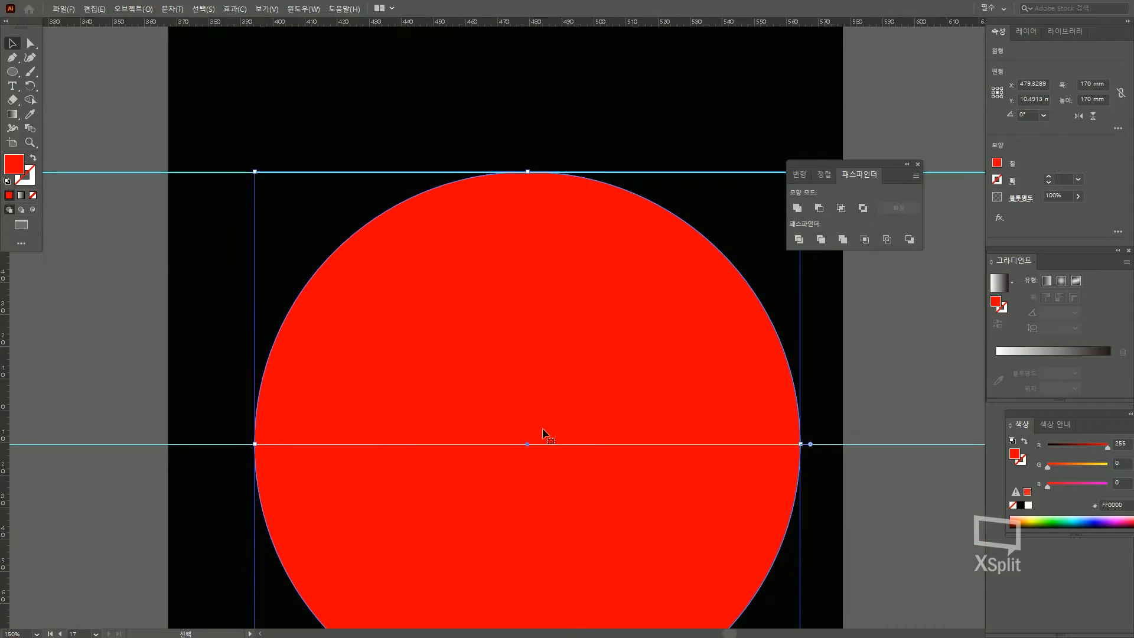
left_click_drag(897, 376, 853, 345)
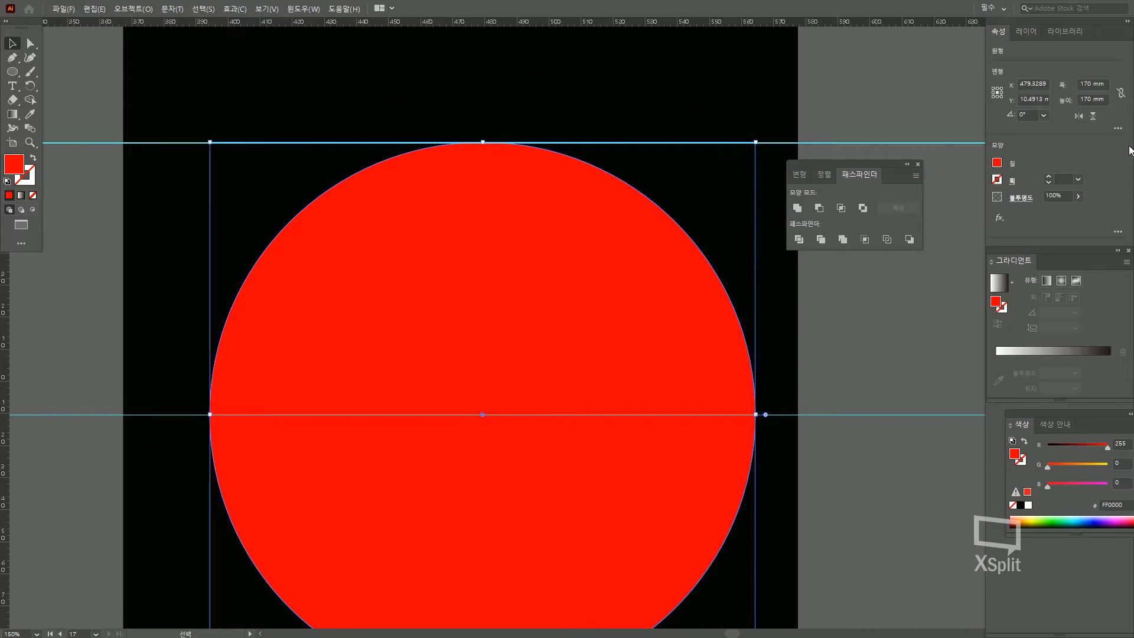
left_click(819, 295)
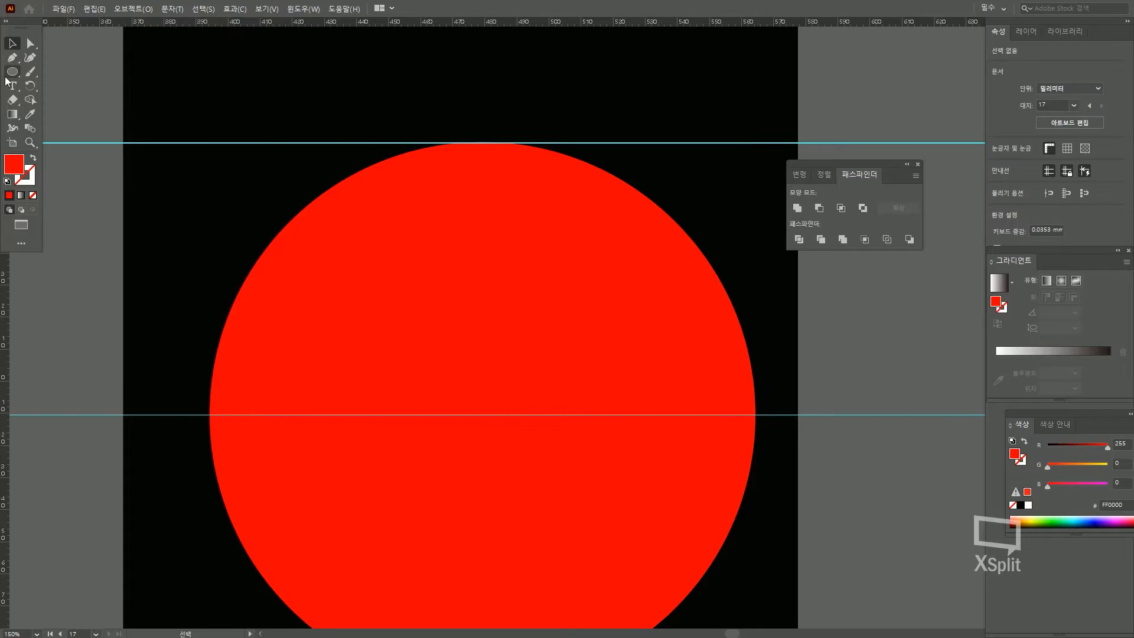
Step: Draw a tall rectangle from the circle's top down to the centre guide
left_click_drag(11, 75, 45, 77)
left_click(44, 77)
left_click_drag(480, 149, 514, 413)
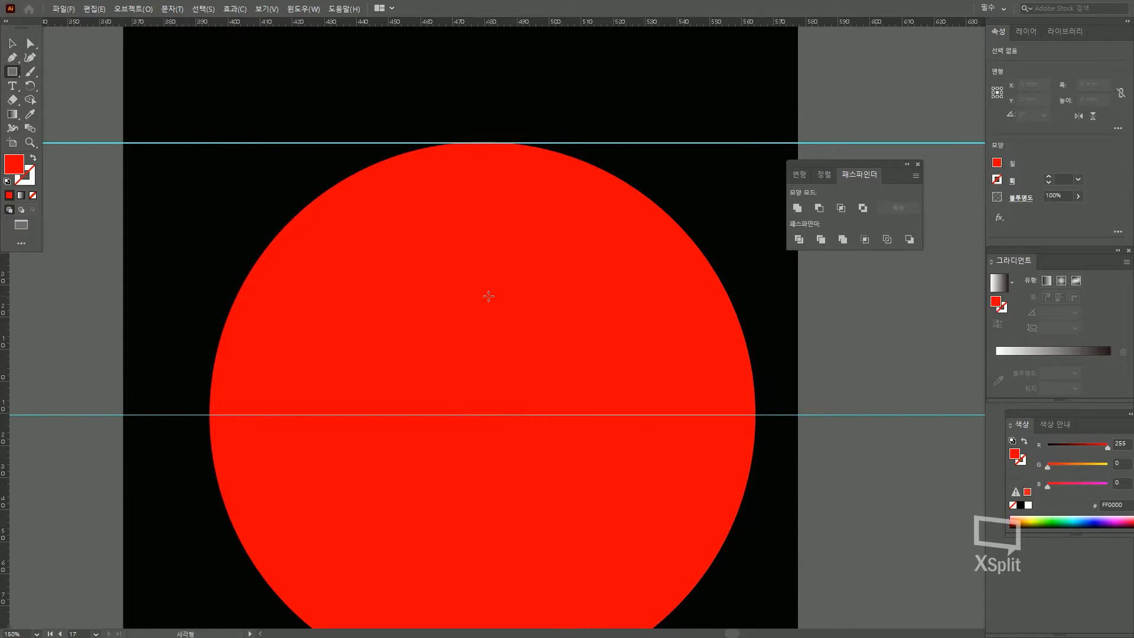
Step: Create a 0.6 × 90 mm rectangle
left_click(488, 299)
type("0.6")
key("Tab")
type("1")
key("Tab")
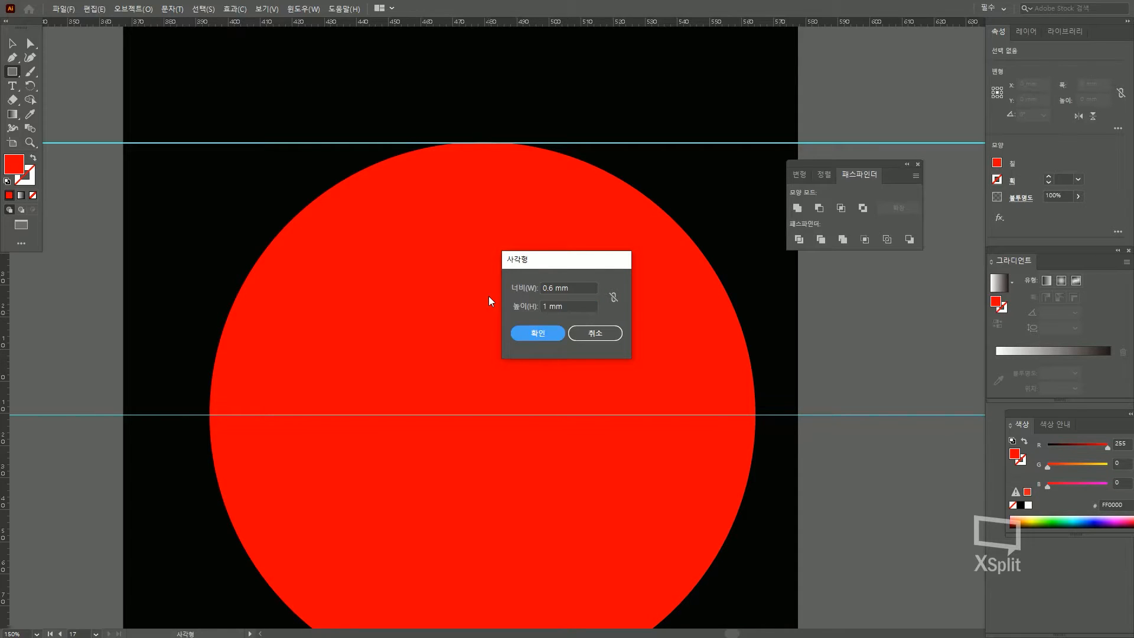
key("shift+Tab")
type("90")
key("Return")
Step: Fill the new bar with black
key("v")
double_click(15, 165)
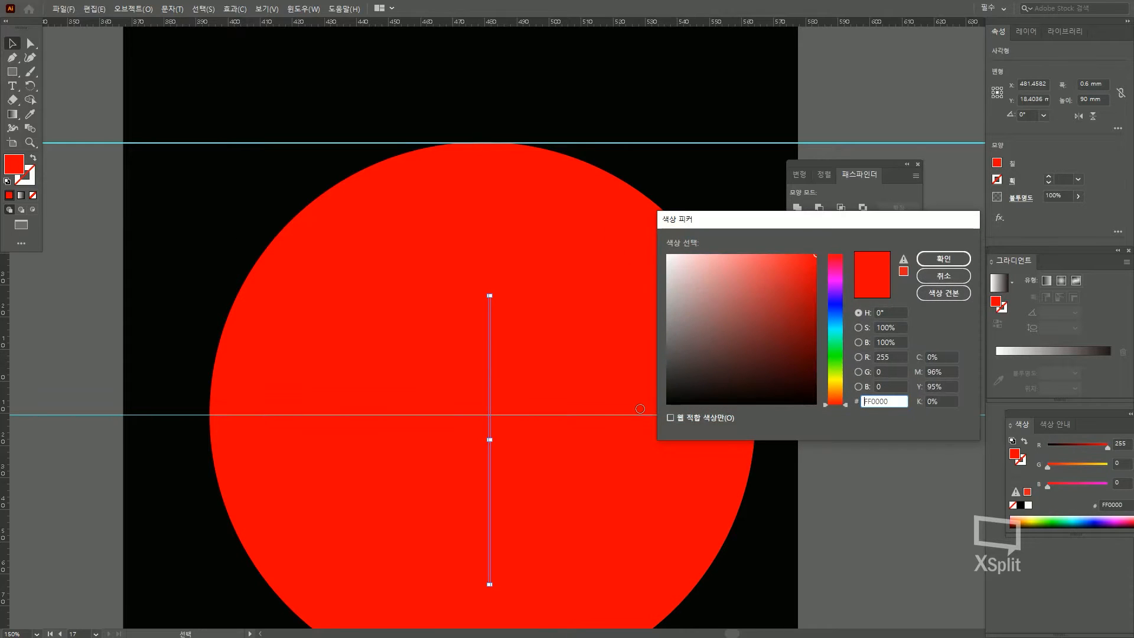
left_click_drag(677, 399, 660, 416)
key("Return")
Step: Move the black bar up to the circle's top and align it with the circle
left_click(595, 323)
key("ctrl+2")
left_click_drag(489, 332, 484, 174)
key("a")
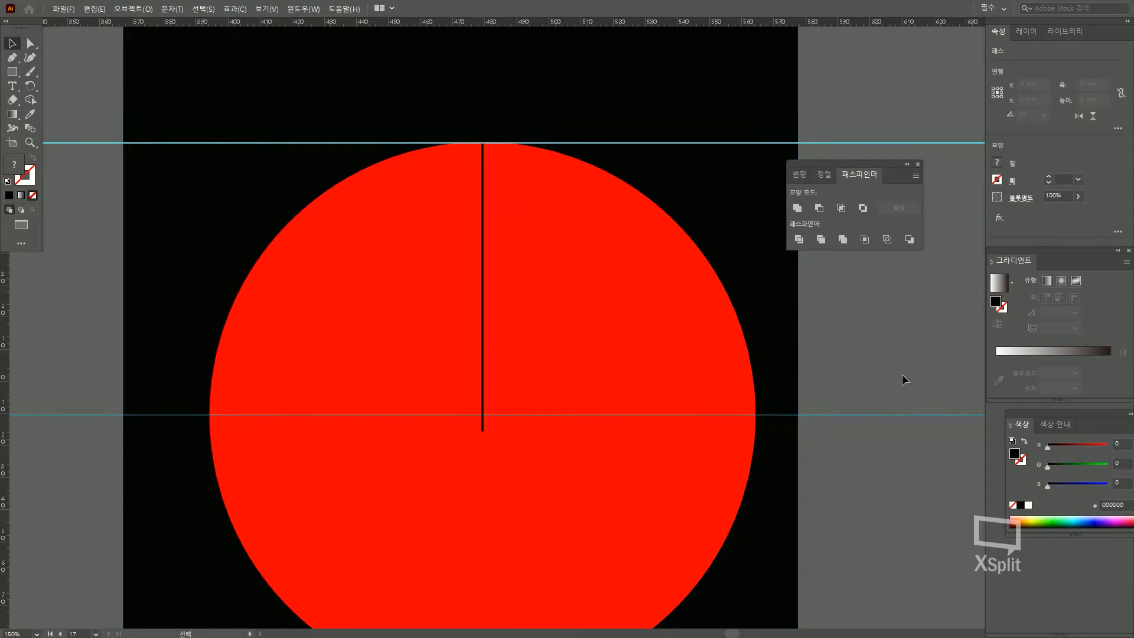
key("v")
left_click(654, 294)
left_click(482, 334, "shift")
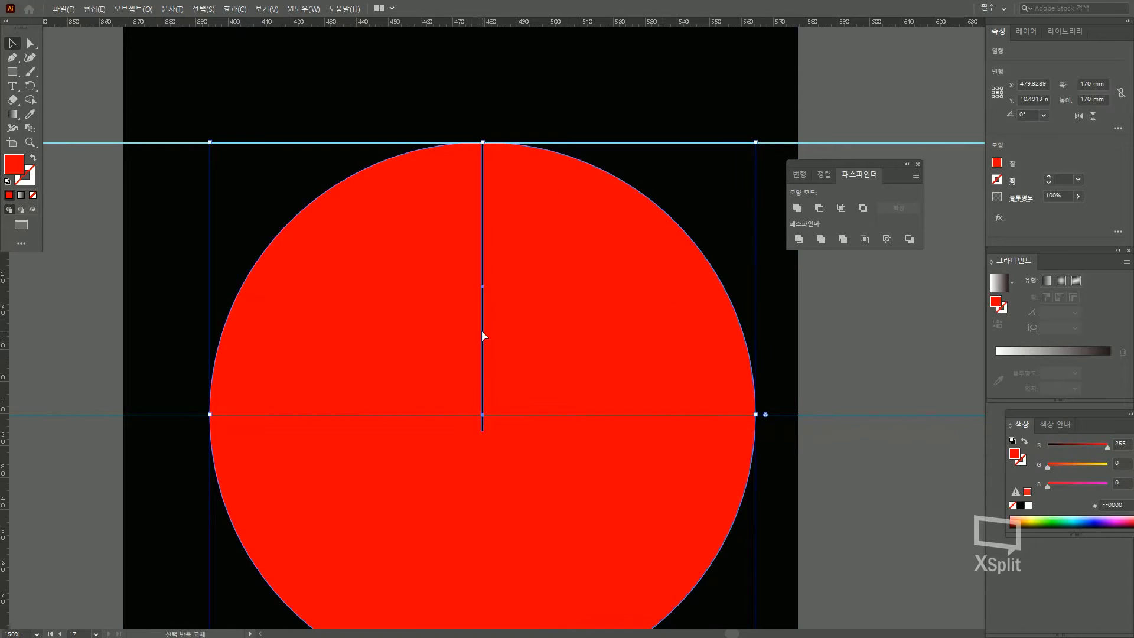
left_click(828, 175)
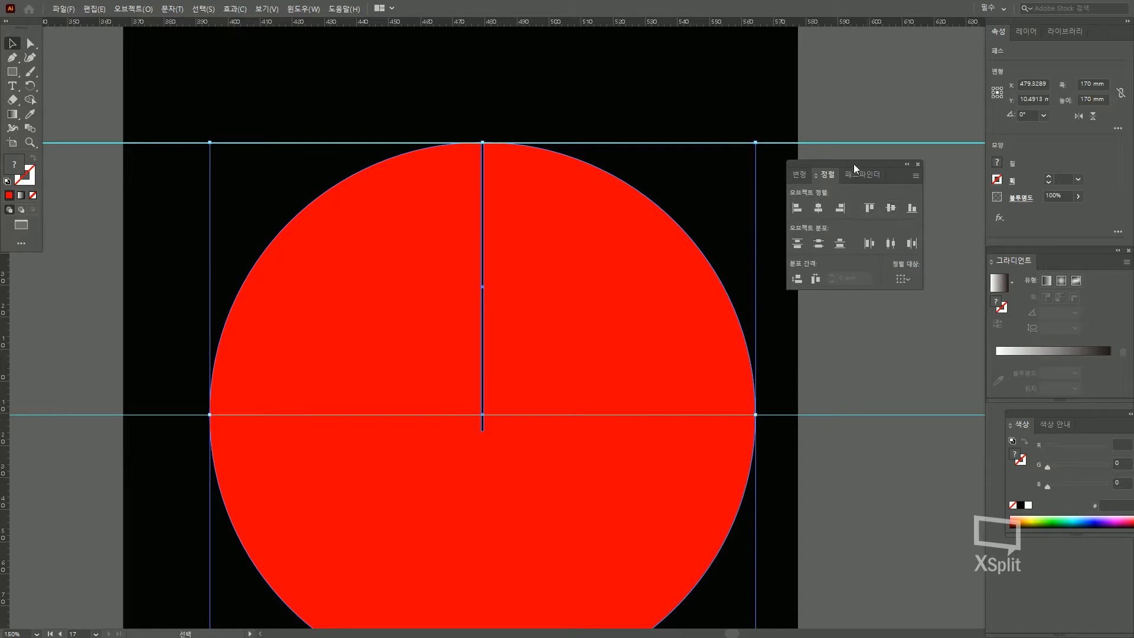
left_click_drag(853, 164, 893, 164)
left_click(792, 357)
Step: Shorten the bar so it ends at the centre guide, then select all
scroll(455, 456, "up", 1)
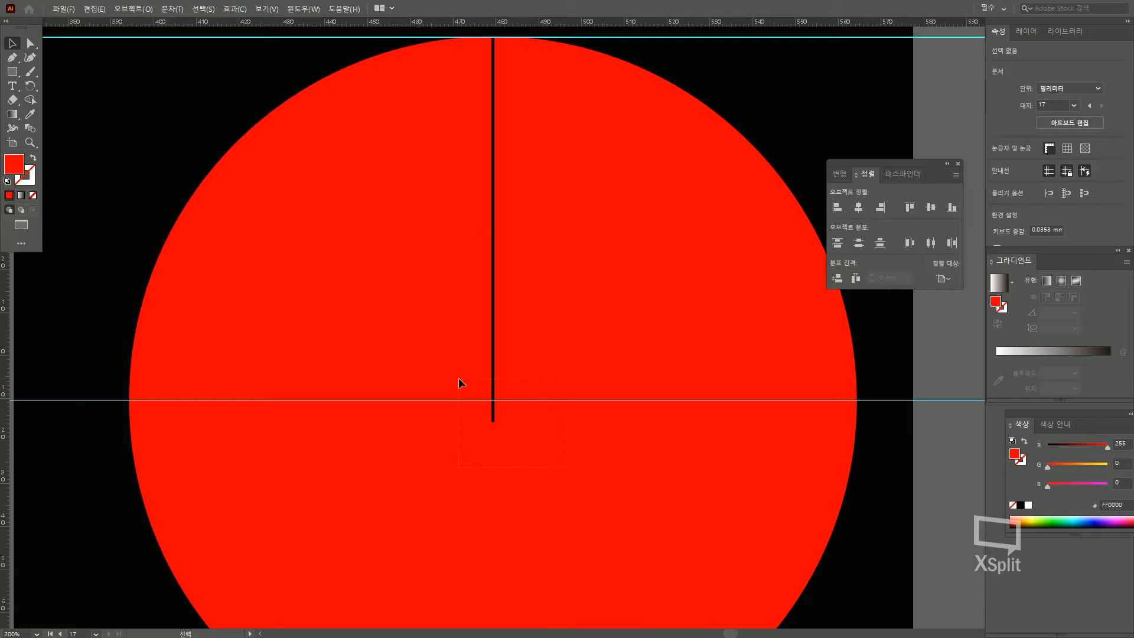
left_click_drag(460, 380, 461, 381)
scroll(484, 386, "up", 8)
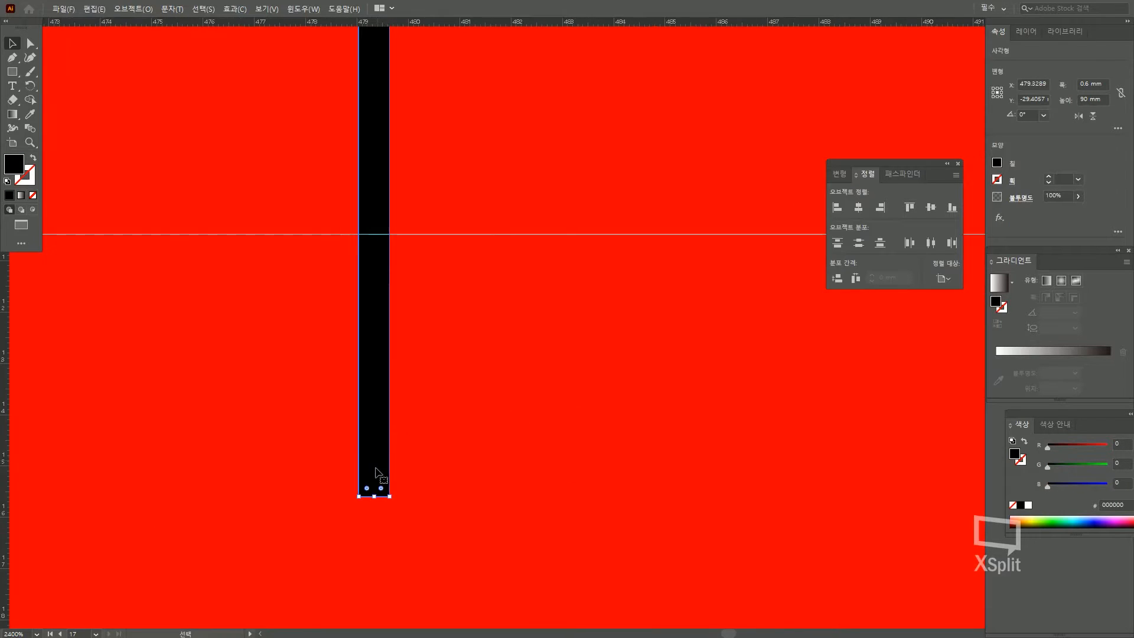
left_click_drag(374, 494, 378, 235)
scroll(545, 332, "down", 8)
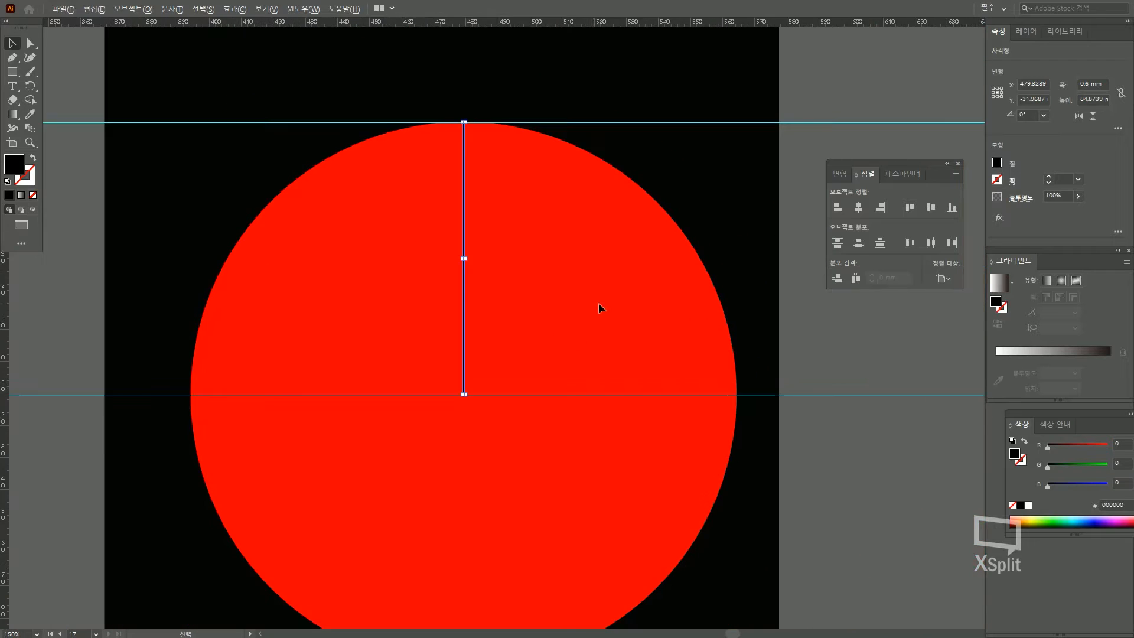
left_click(832, 402)
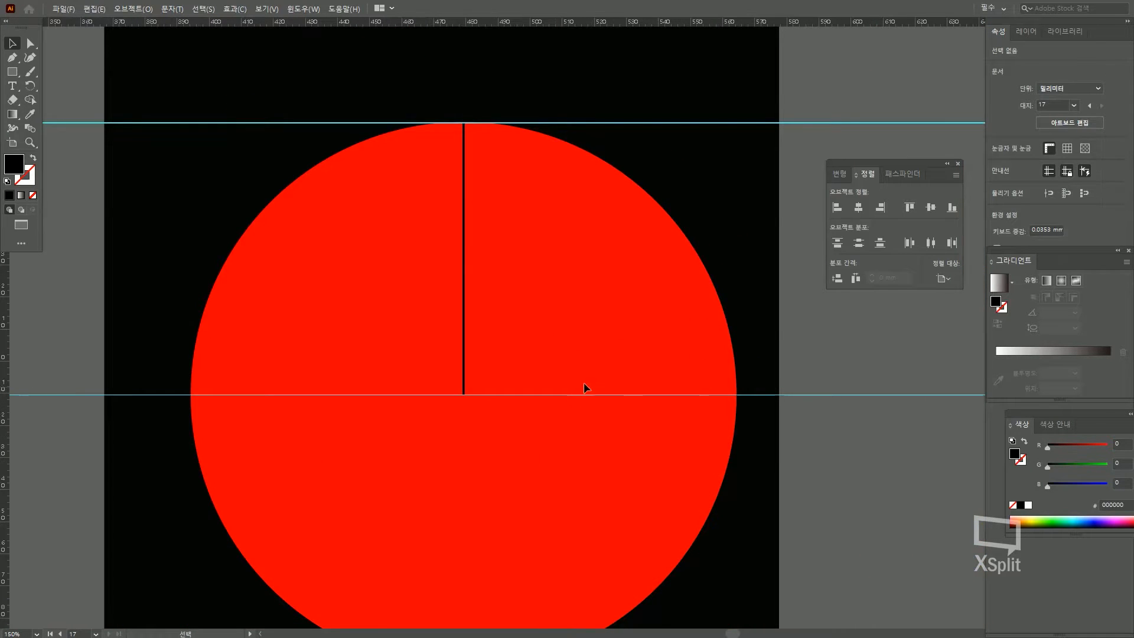
scroll(689, 366, "down", 2)
key("ctrl+a")
Step: Delete the red circle, leaving the thin bar in place
left_click(816, 350)
left_click(741, 273)
left_click(835, 352)
left_click_drag(646, 331, 718, 437)
key("Delete")
Step: Change the bar's fill to red
scroll(558, 349, "up", 2)
left_click_drag(622, 262, 496, 328)
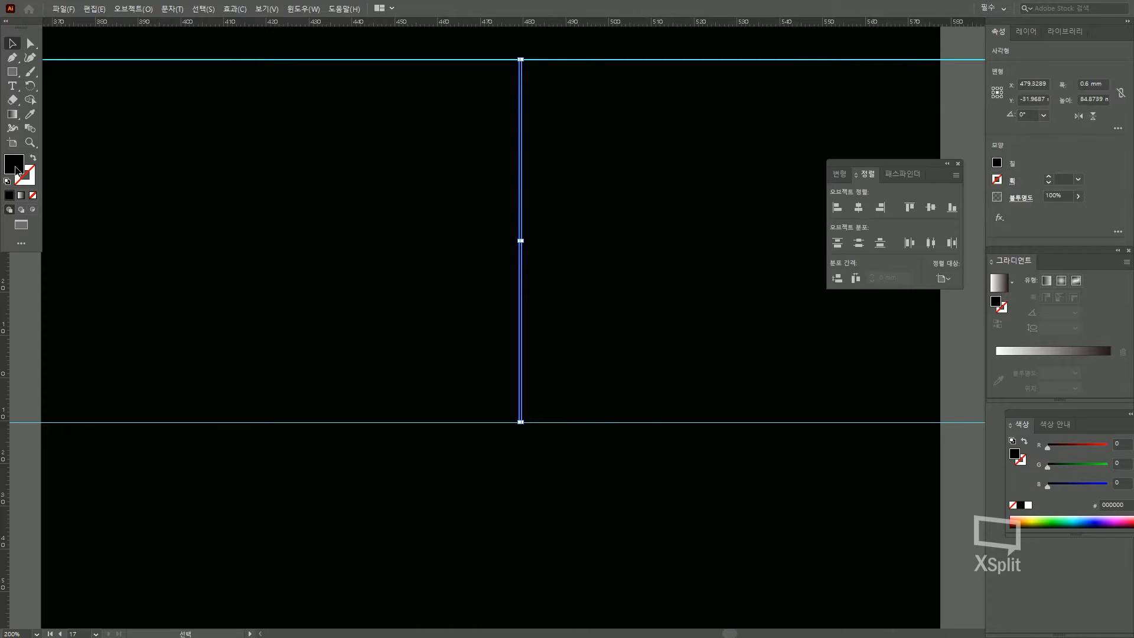
double_click(16, 170)
left_click(817, 254)
key("Return")
left_click(572, 366)
Step: Bring the red bar's bottom anchors down onto the centre guide
scroll(538, 443, "up", 4)
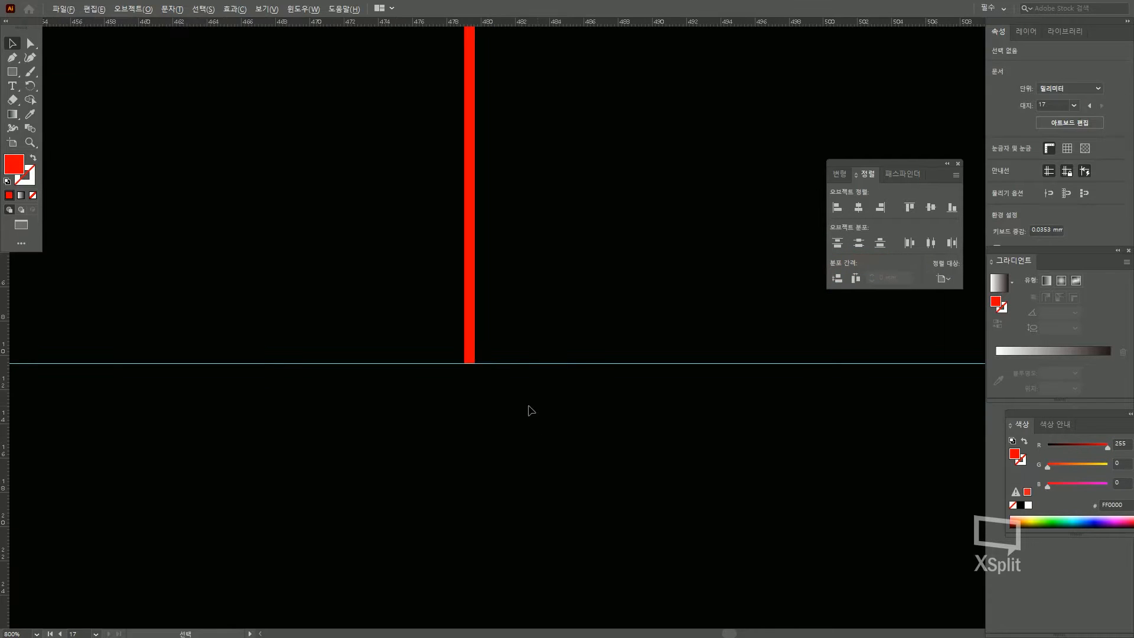
scroll(482, 343, "up", 2)
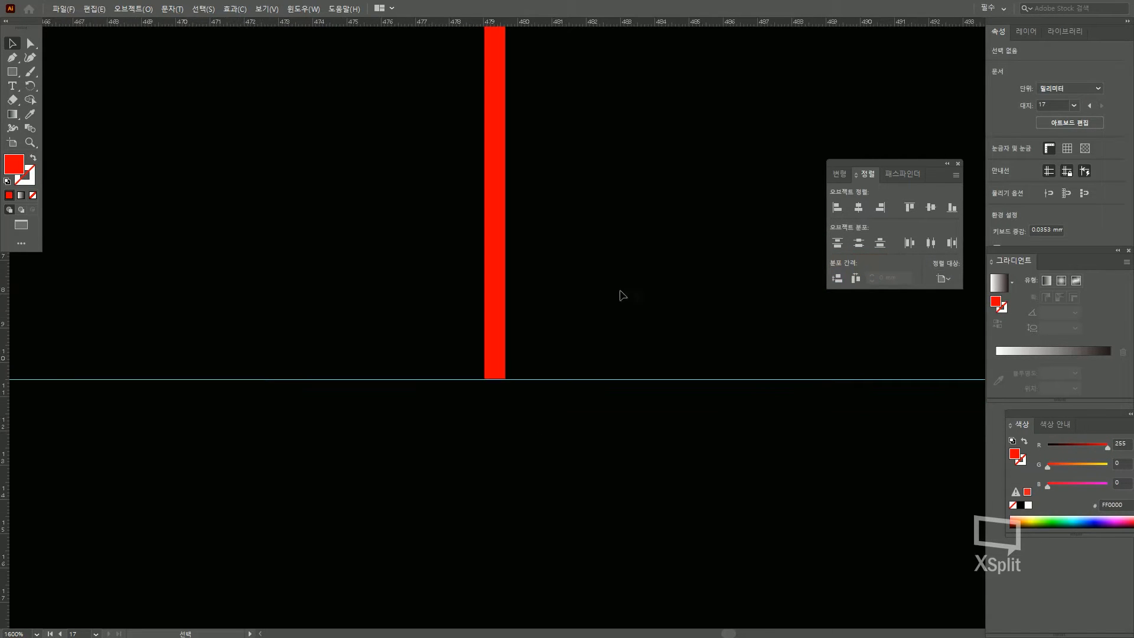
left_click_drag(527, 286, 430, 296)
left_click(30, 44)
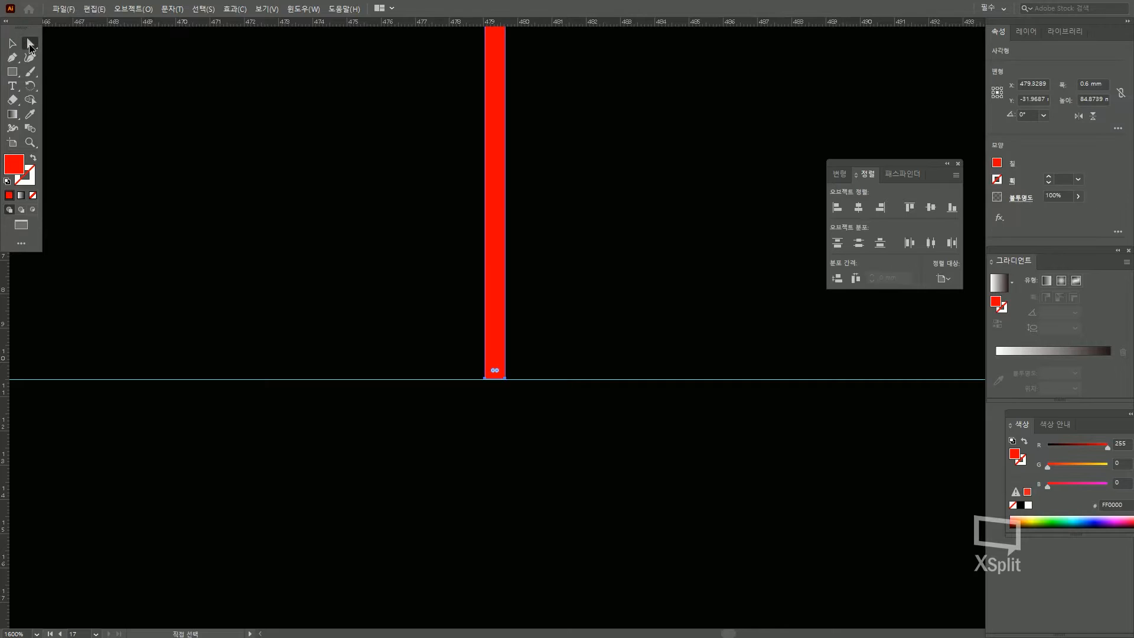
scroll(537, 403, "up", 4)
scroll(306, 306, "up", 2)
left_click_drag(520, 322, 342, 367)
key("Down")
scroll(332, 319, "up", 2)
left_click_drag(737, 426, 632, 347)
Step: Narrow the bar from both sides with arrow-key nudges into a thin 0.6 mm line
key("Left")
key("Left")
key("Left")
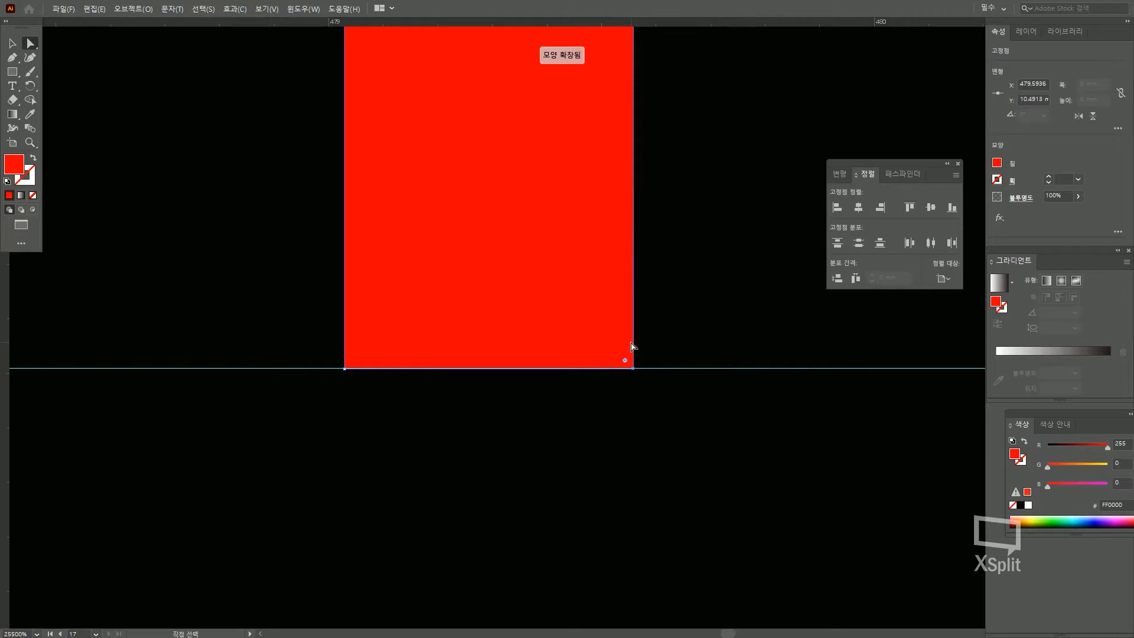
left_click_drag(444, 433, 275, 316)
key("Right")
key("Right")
key("Right")
left_click(558, 427)
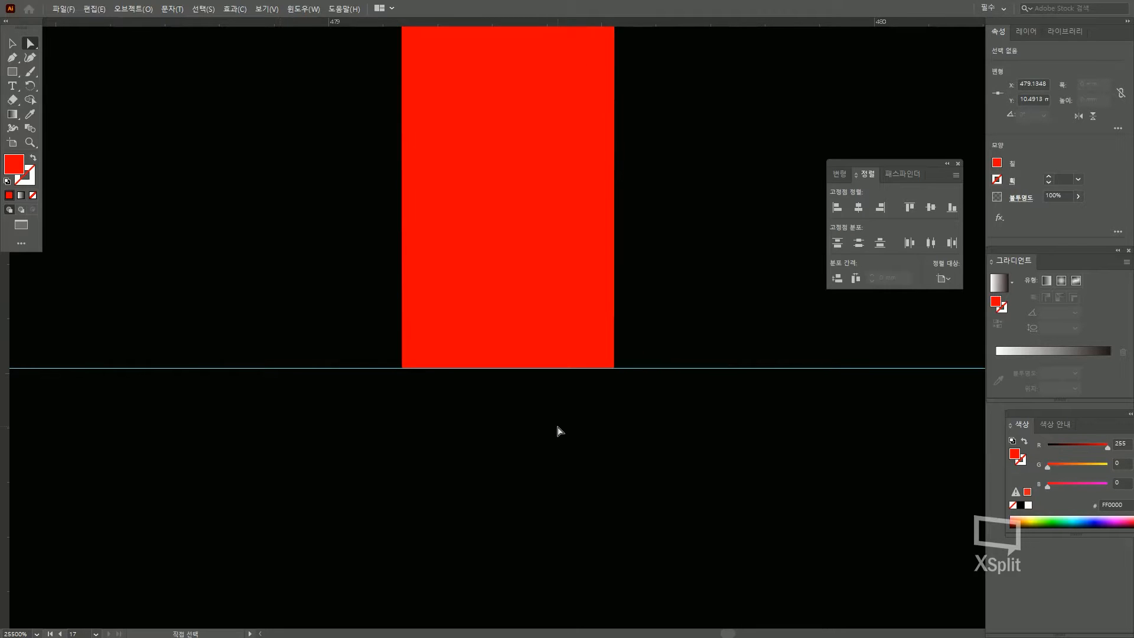
scroll(559, 427, "down", 3)
scroll(558, 428, "up", 2)
left_click_drag(467, 251, 417, 209)
key("Left")
left_click_drag(411, 264, 342, 202)
key("Right")
left_click(520, 322)
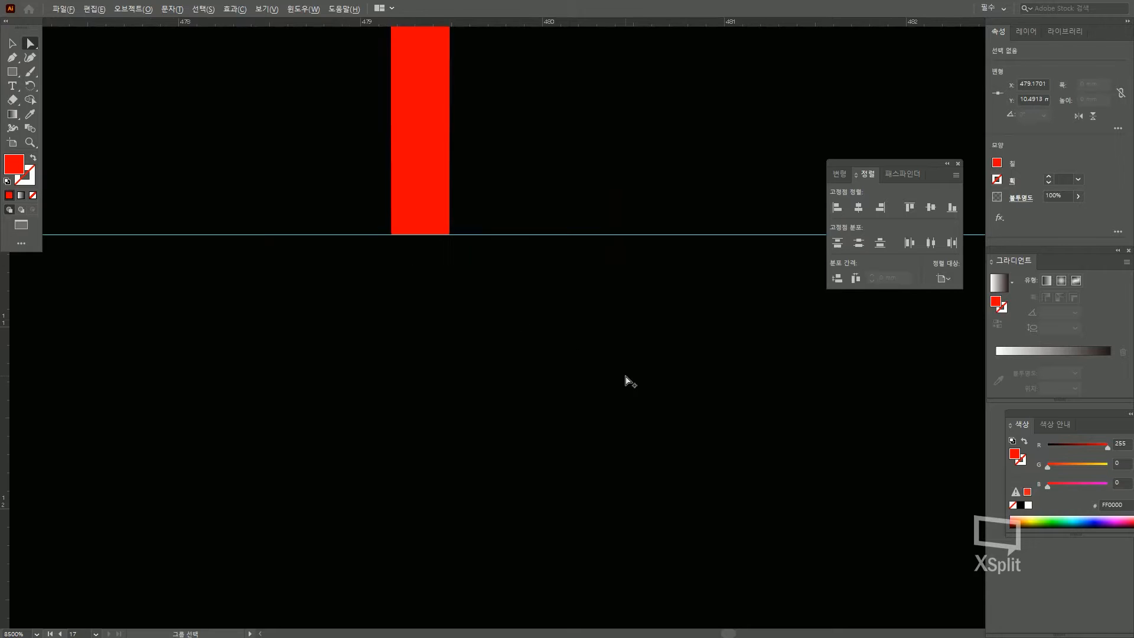
Step: Centre the view on the thin red line and select it
scroll(629, 378, "down", 5)
scroll(626, 278, "up", 1)
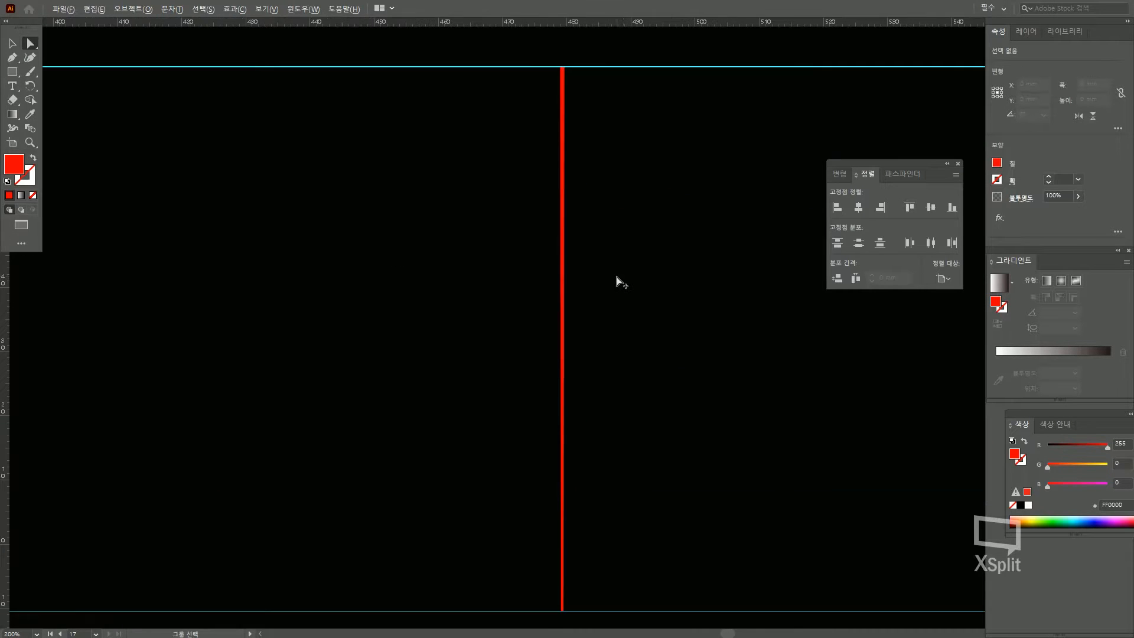
left_click_drag(607, 269, 599, 260)
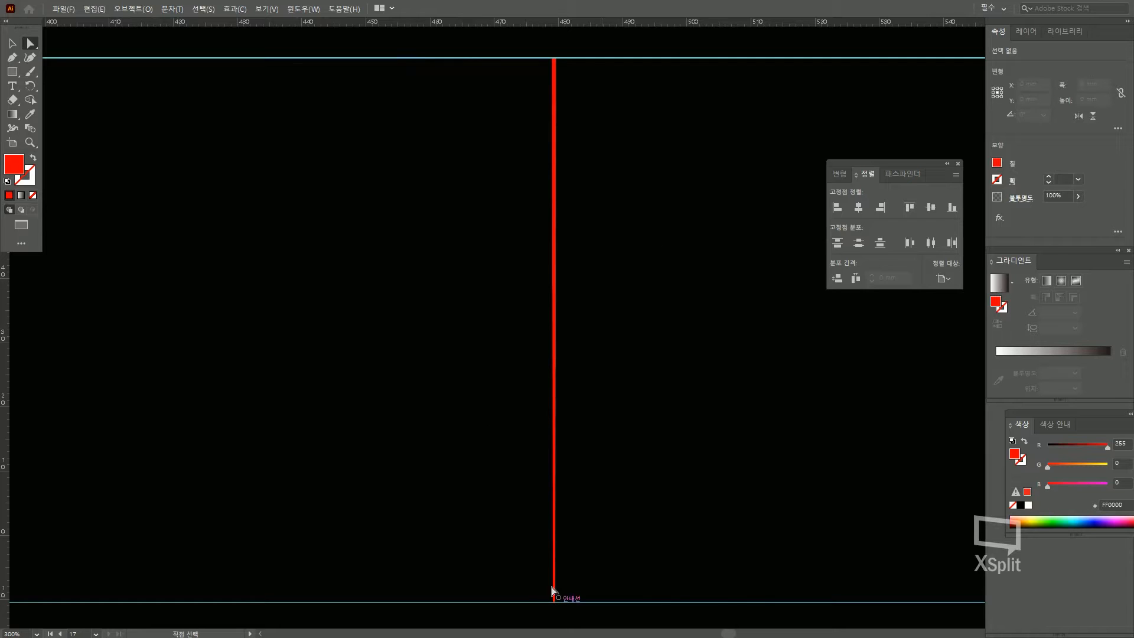
left_click_drag(621, 555, 620, 538)
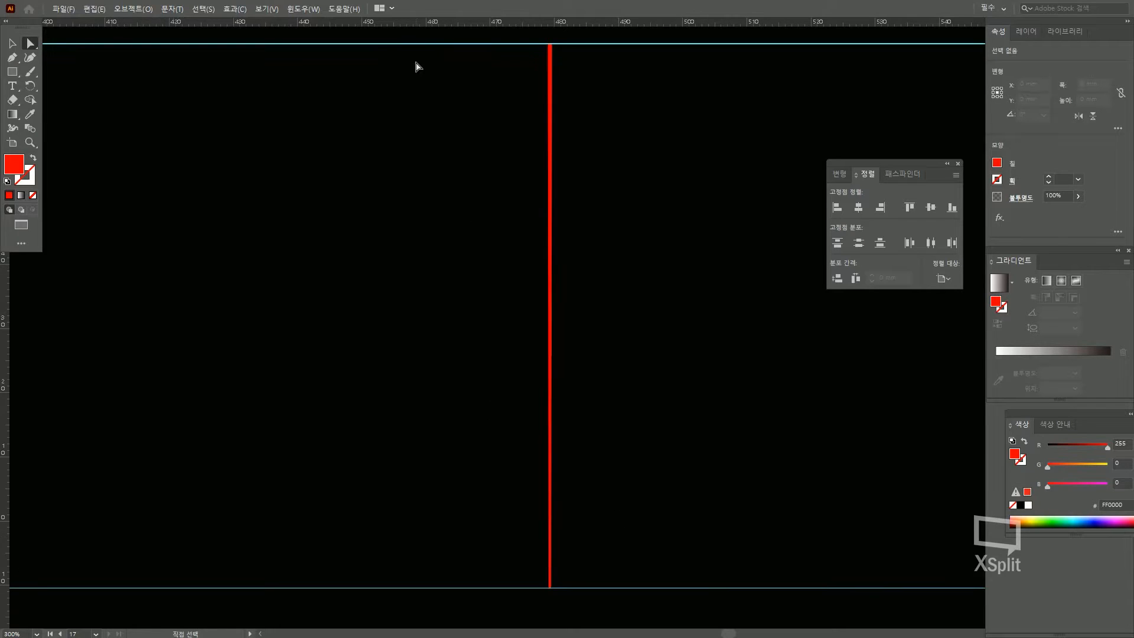
scroll(592, 346, "down", 1)
left_click_drag(662, 401, 578, 352)
right_click(561, 336)
left_click(541, 322)
left_click_drag(676, 124, 438, 250)
left_click(34, 86)
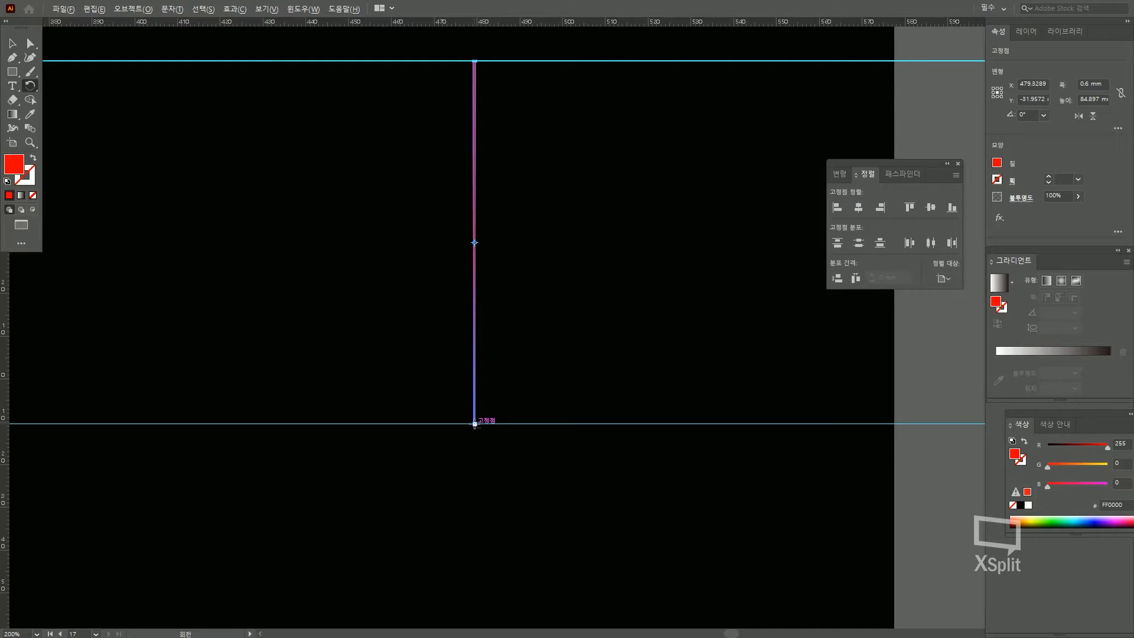
Step: Try a 1.5° rotated copy around the line's bottom end, then undo back to one line
left_click(474, 424, "alt")
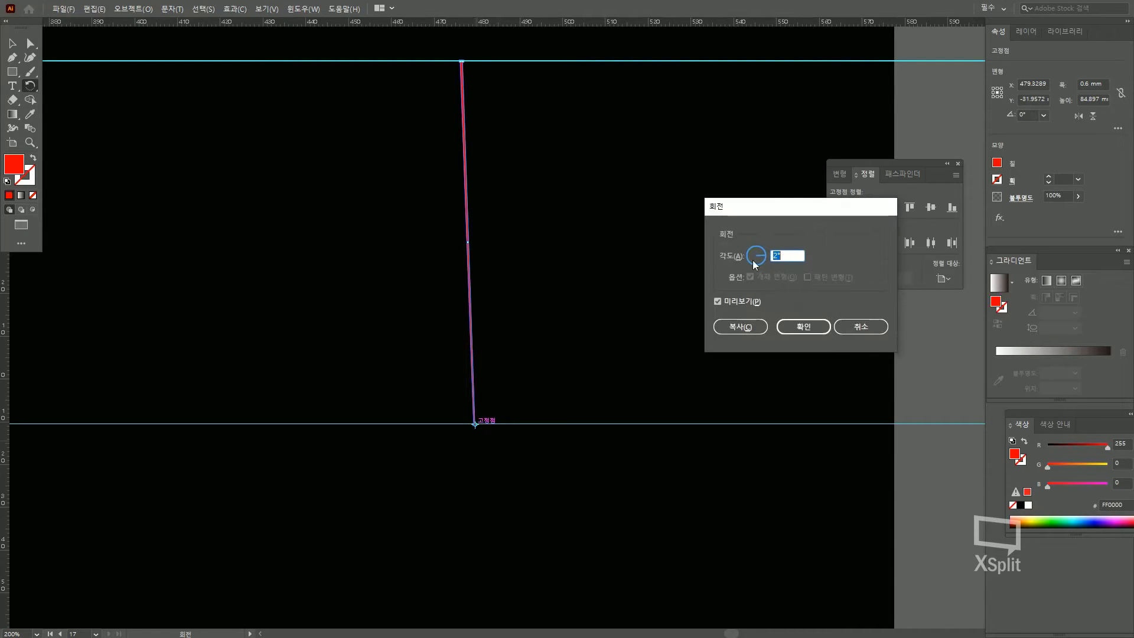
left_click_drag(791, 212, 805, 210)
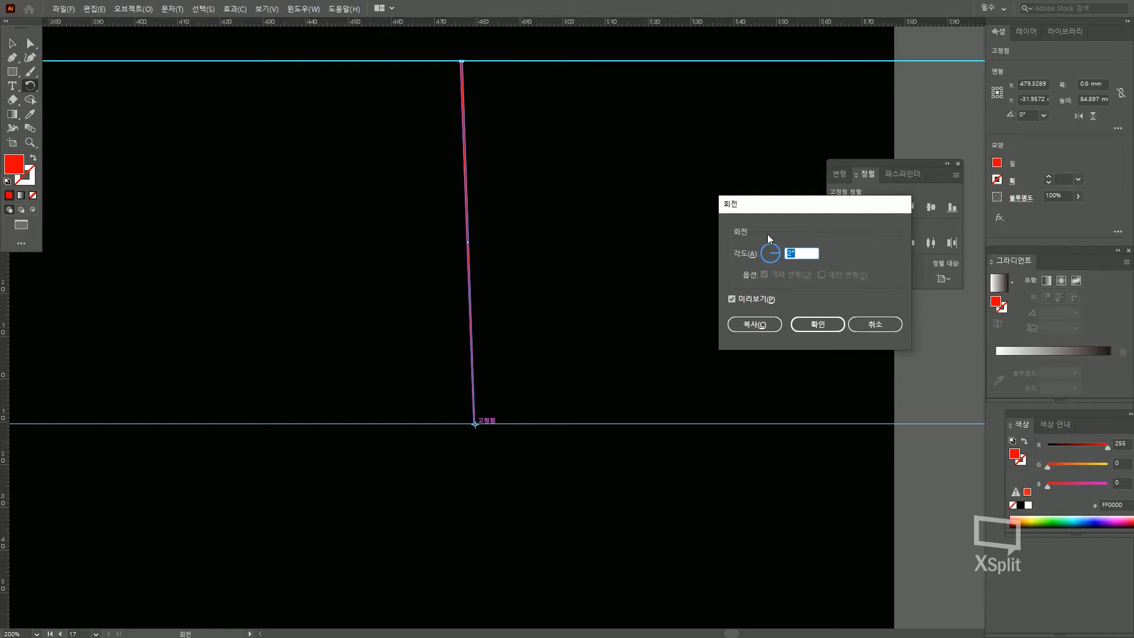
left_click_drag(804, 256, 694, 267)
type("1.5")
left_click(755, 325)
key("ctrl+d")
key("ctrl+d")
key("ctrl+d")
key("ctrl+d")
key("ctrl+d")
key("ctrl+d")
key("ctrl+d")
key("ctrl+d")
key("ctrl+d")
key("ctrl+d")
key("ctrl+d")
key("ctrl+d")
key("ctrl+d")
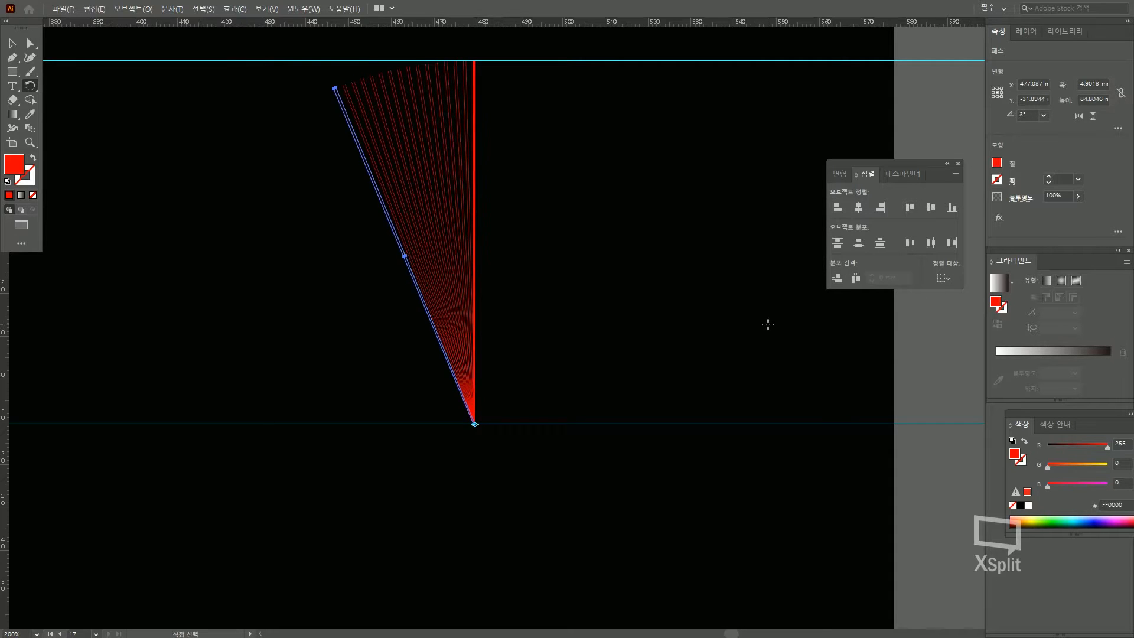
key("ctrl+z")
key("ctrl+z")
key("ctrl+z")
key("ctrl+z")
key("ctrl+z")
key("ctrl+z")
key("ctrl+z")
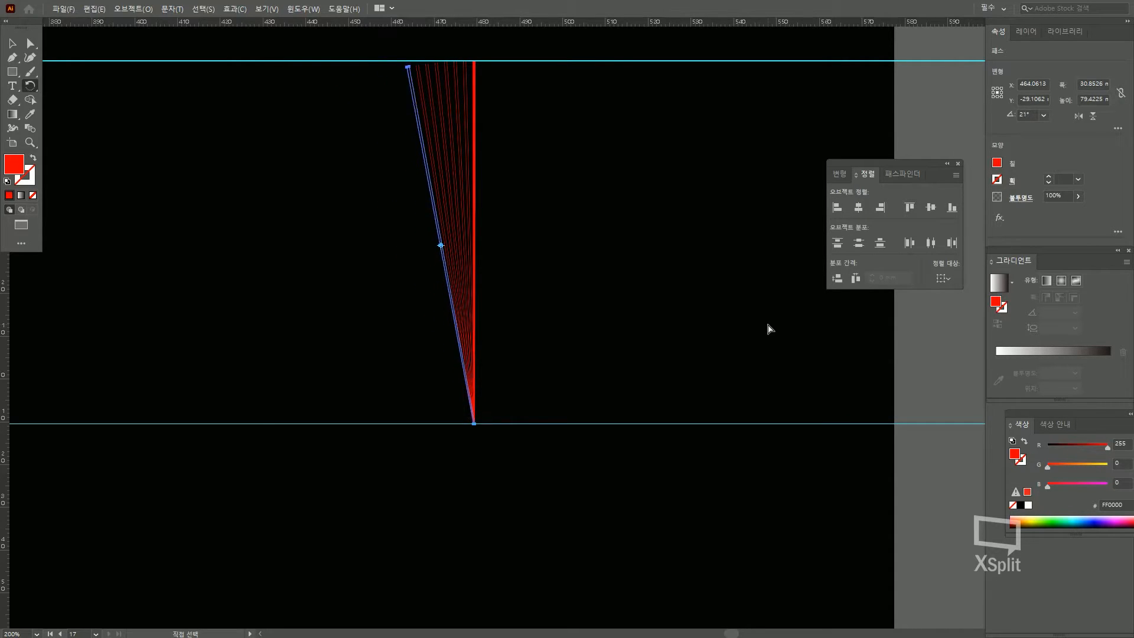
key("ctrl+z")
key("ctrl+z")
key("ctrl+z")
key("ctrl+z")
key("ctrl+z")
key("ctrl+z")
key("ctrl+z")
key("v")
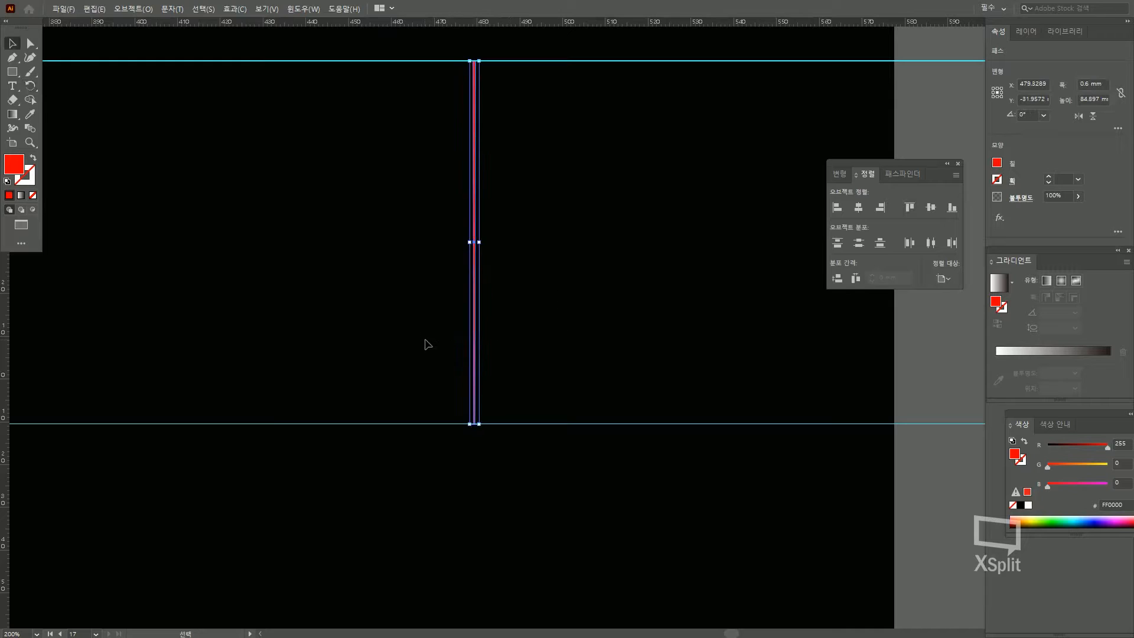
Step: Rotate-copy the line 1.5° around its bottom end and repeat with Ctrl+D to close the burst
left_click(26, 86)
left_click(475, 423, "alt")
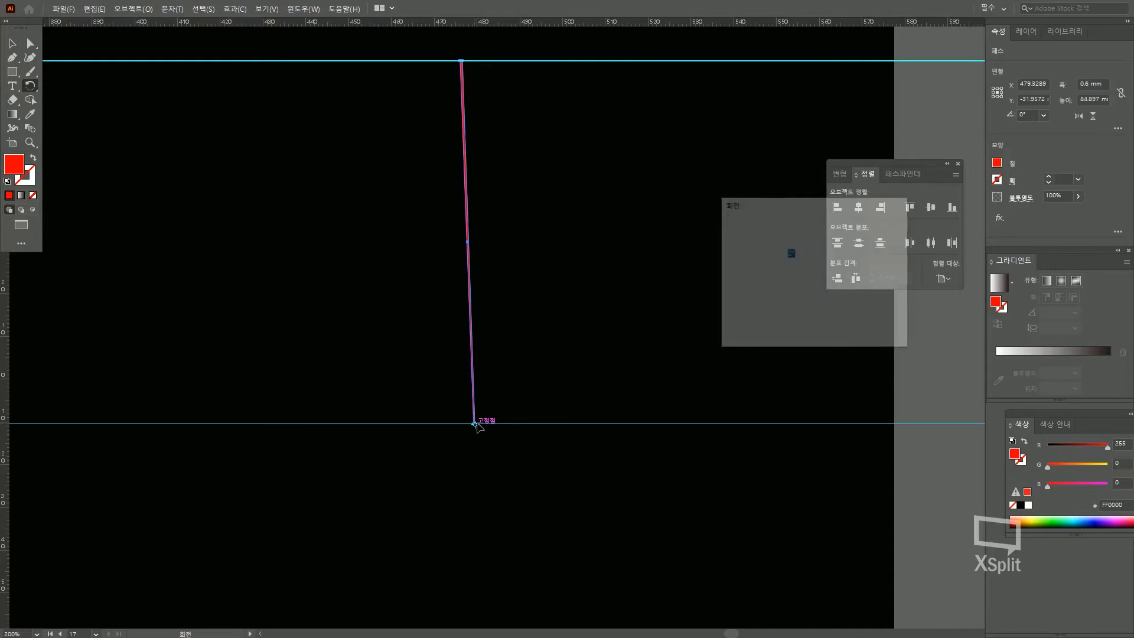
type("1.5")
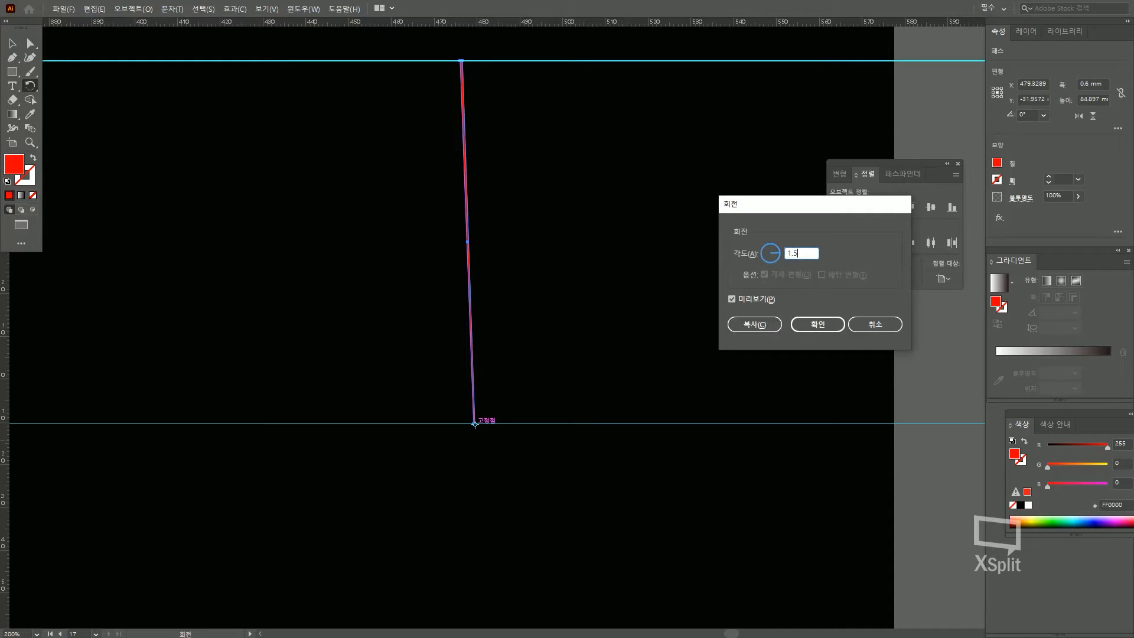
left_click(754, 323)
key("ctrl+d")
key("ctrl+d")
key("ctrl+d")
key("ctrl+d")
key("ctrl+d")
key("ctrl+d")
key("ctrl+d")
key("ctrl+d")
key("ctrl+d")
key("ctrl+d")
key("ctrl+d")
key("ctrl+d")
key("ctrl+d")
key("ctrl+d")
key("ctrl+d")
key("ctrl+d")
key("ctrl+d")
key("ctrl+d")
key("ctrl+d")
key("ctrl+d")
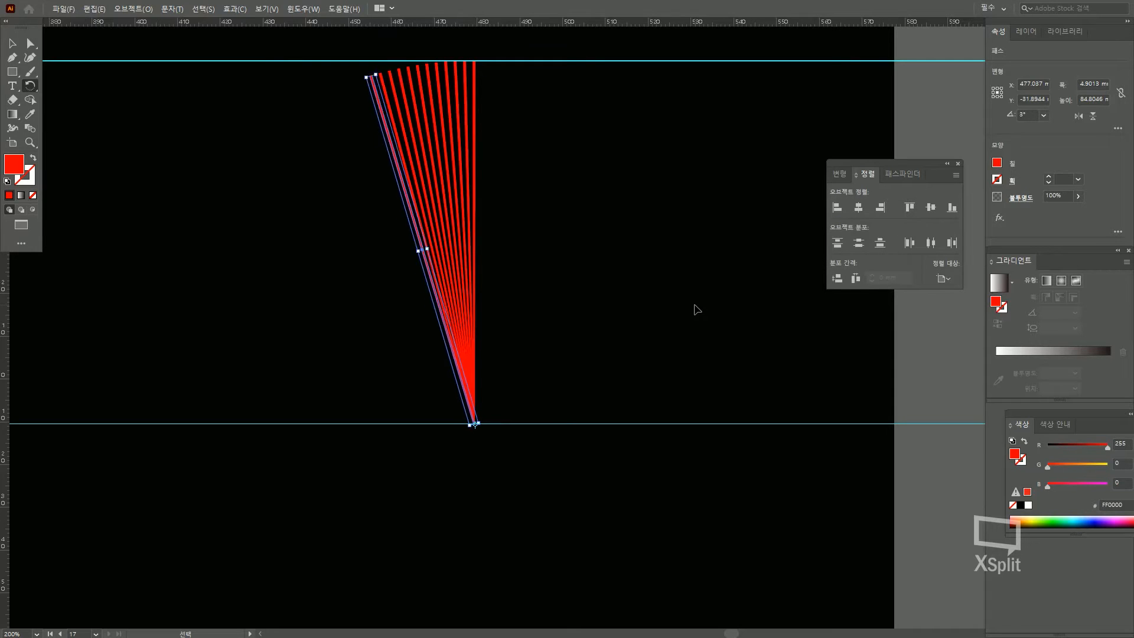
key("ctrl+d")
key("ctrl+d")
key("ctrl+d")
key("ctrl+d")
key("ctrl+d")
key("ctrl+d")
key("ctrl+d")
key("ctrl+d")
key("ctrl+d")
key("ctrl+d")
key("ctrl+d")
key("ctrl+d")
key("ctrl+d")
key("ctrl+d")
key("ctrl+d")
key("ctrl+d")
key("ctrl+d")
key("ctrl+d")
key("ctrl+d")
key("ctrl+d")
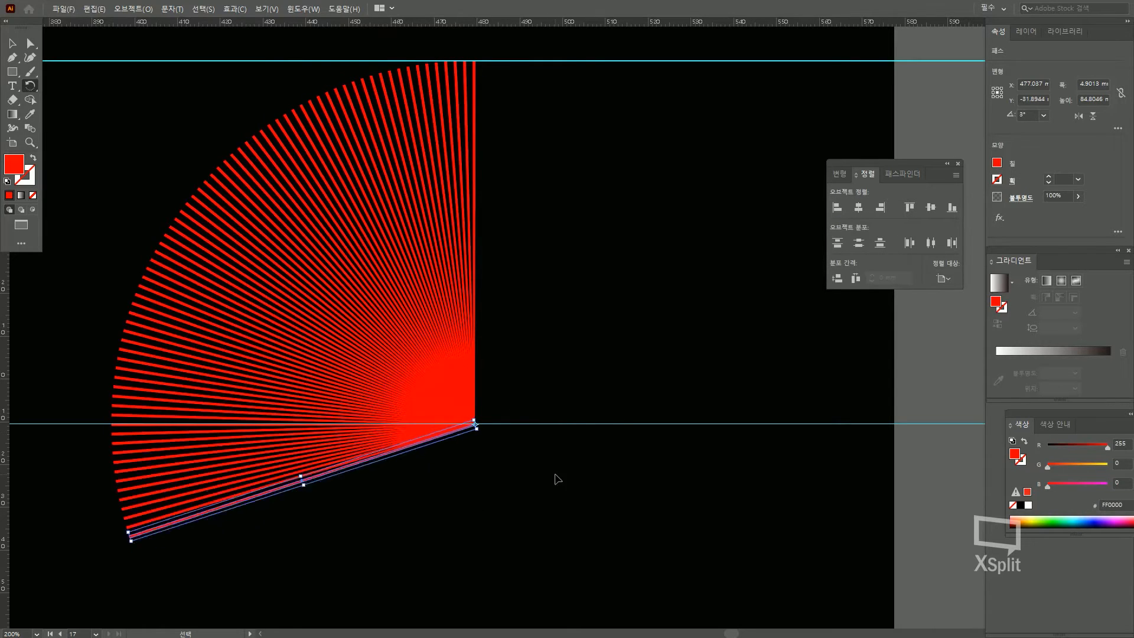
key("ctrl+d")
key("ctrl+d")
key("ctrl+d")
key("ctrl+d")
key("ctrl+d")
key("ctrl+d")
key("ctrl+d")
key("ctrl+d")
key("ctrl+d")
key("ctrl+d")
key("ctrl+d")
key("ctrl+d")
key("ctrl+d")
key("ctrl+d")
key("ctrl+d")
key("ctrl+d")
key("ctrl+d")
key("ctrl+d")
key("ctrl+d")
key("ctrl+d")
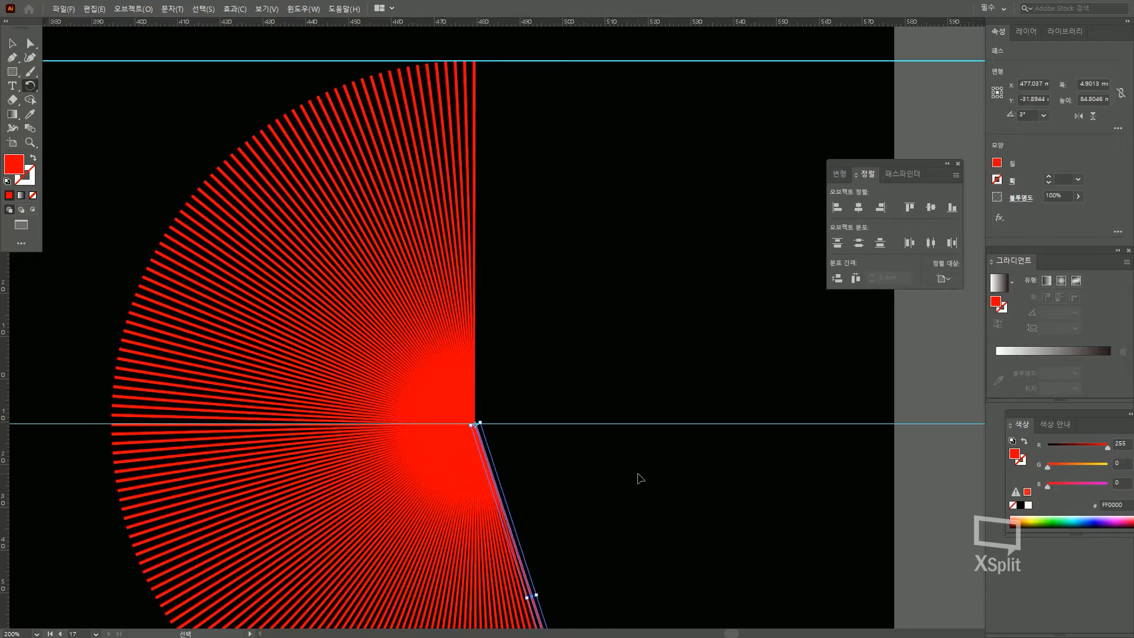
key("ctrl+d")
key("ctrl+d")
key("ctrl+d")
key("ctrl+d")
key("ctrl+d")
key("ctrl+d")
key("ctrl+d")
key("ctrl+d")
key("ctrl+d")
key("ctrl+d")
key("ctrl+d")
key("ctrl+d")
key("ctrl+d")
key("ctrl+d")
key("ctrl+d")
key("ctrl+d")
key("ctrl+d")
key("ctrl+d")
key("ctrl+d")
key("ctrl+d")
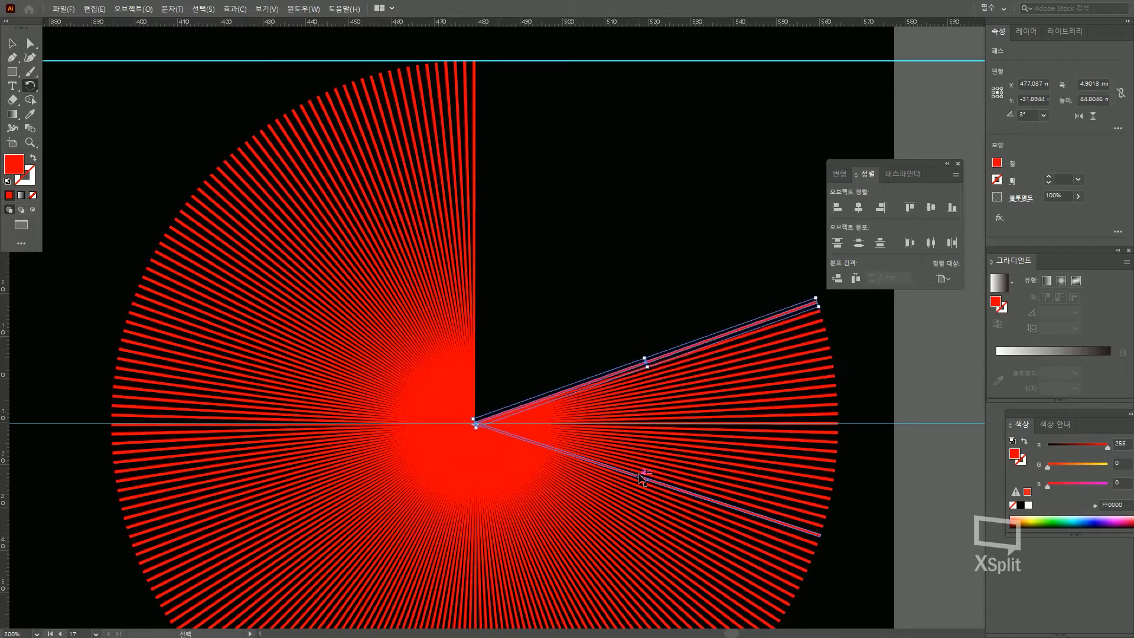
key("ctrl+d")
key("ctrl+d")
key("ctrl+d")
key("ctrl+d")
key("ctrl+d")
key("ctrl+d")
key("ctrl+d")
key("ctrl+d")
key("ctrl+d")
key("ctrl+d")
key("ctrl+d")
key("ctrl+d")
key("ctrl+d")
key("ctrl+d")
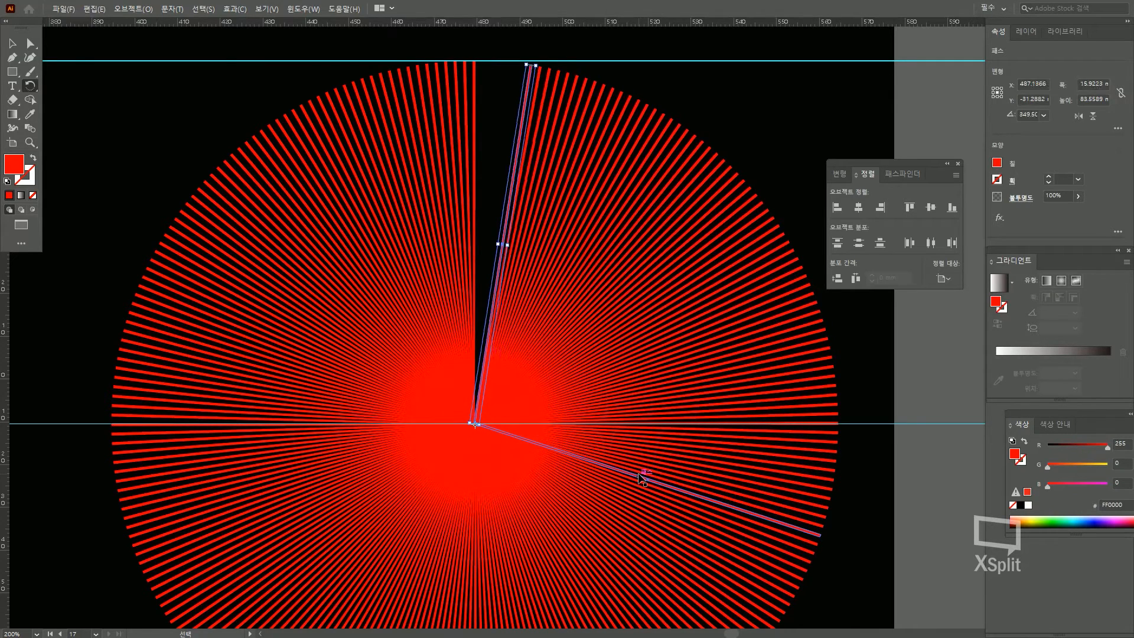
key("ctrl+d")
key("ctrl+d")
key("ctrl+d")
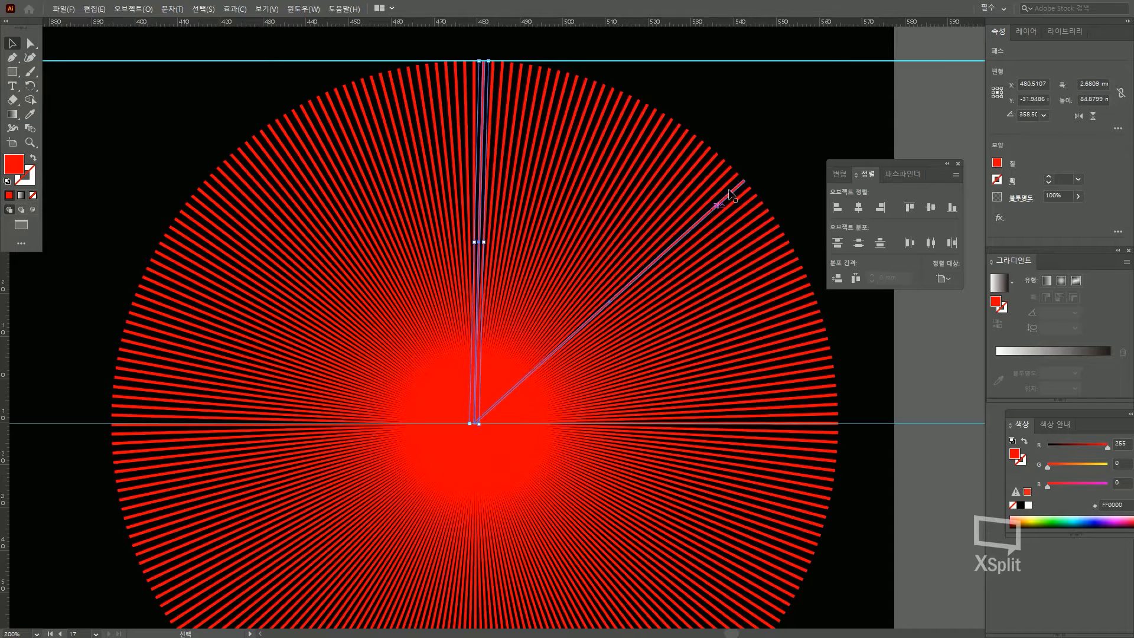
Step: Deselect the finished burst and zoom out to the whole artboard
key("v")
key("ctrl+shift+a")
key("ctrl+1")
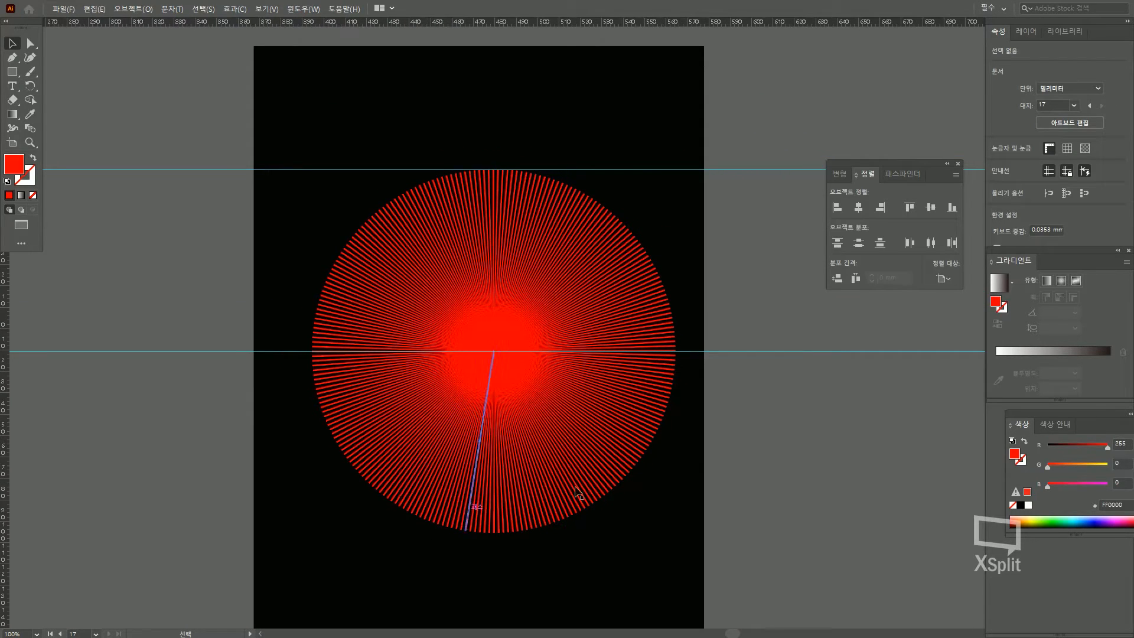
Step: Draw a 100 × 100 mm circle from the centre of the red sunburst
left_click_drag(8, 76, 53, 93)
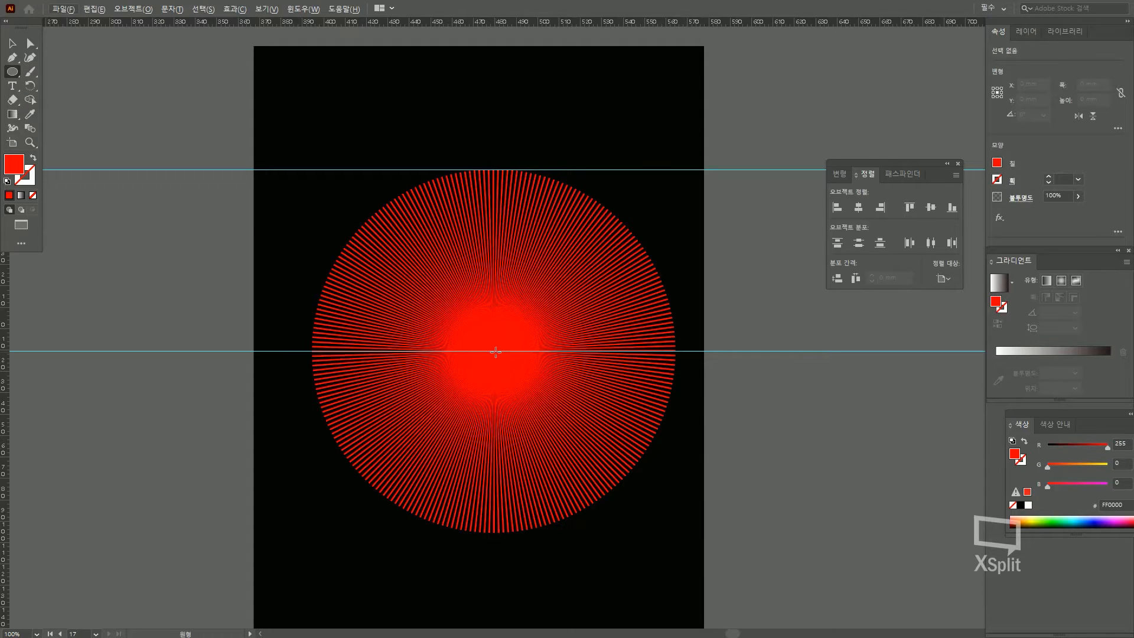
left_click_drag(497, 350, 595, 449)
type("v")
type("100")
key("Tab")
type("100")
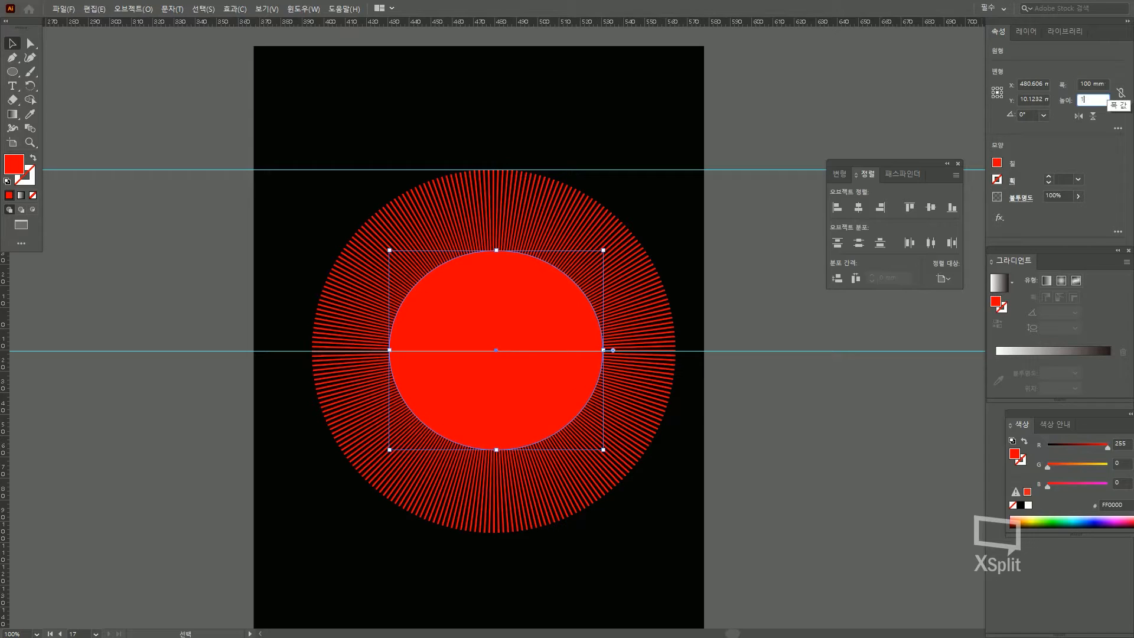
key("Return")
Step: Colour the circle black by sampling the background, then nudge it back to centre
key("i")
left_click(543, 123)
key("v")
left_click(757, 279)
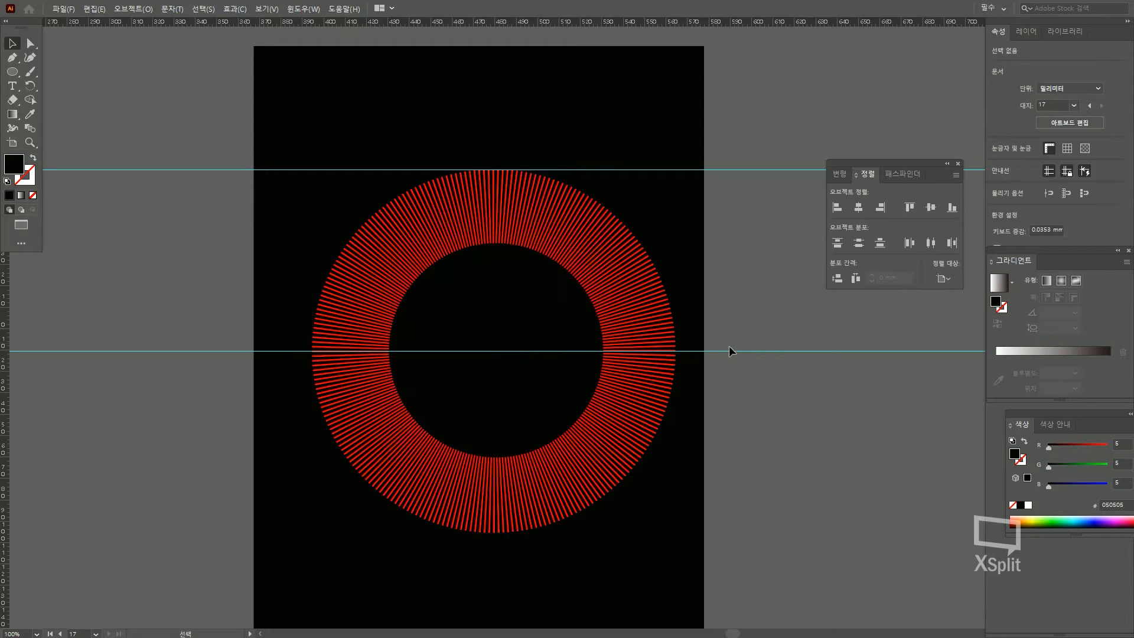
left_click_drag(533, 302, 532, 303)
left_click(735, 264)
left_click(560, 285)
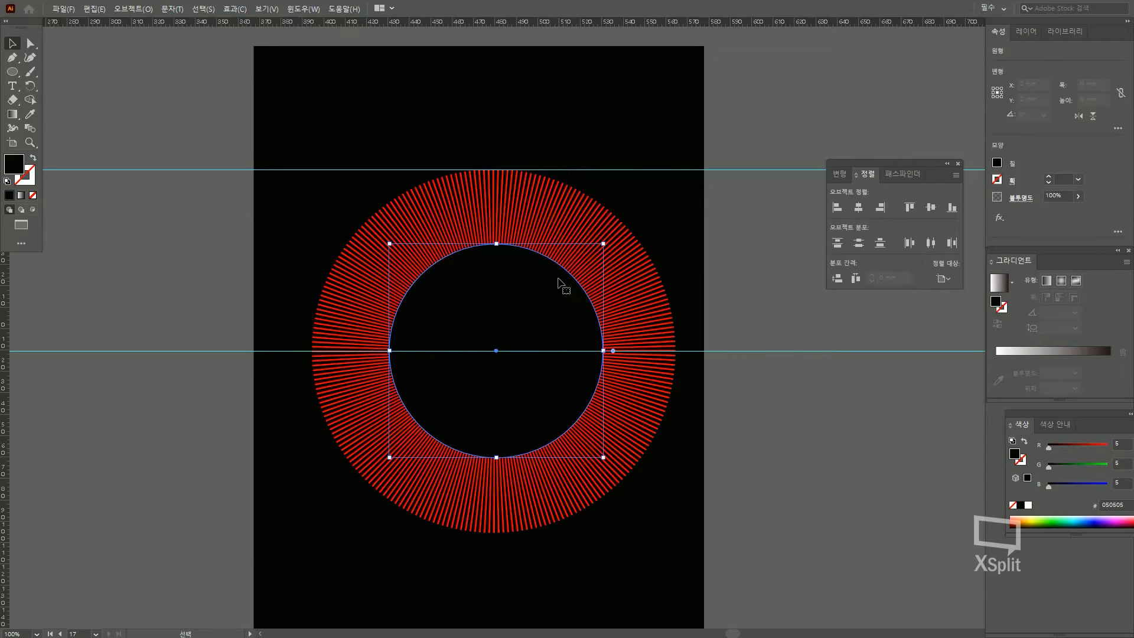
left_click(686, 247)
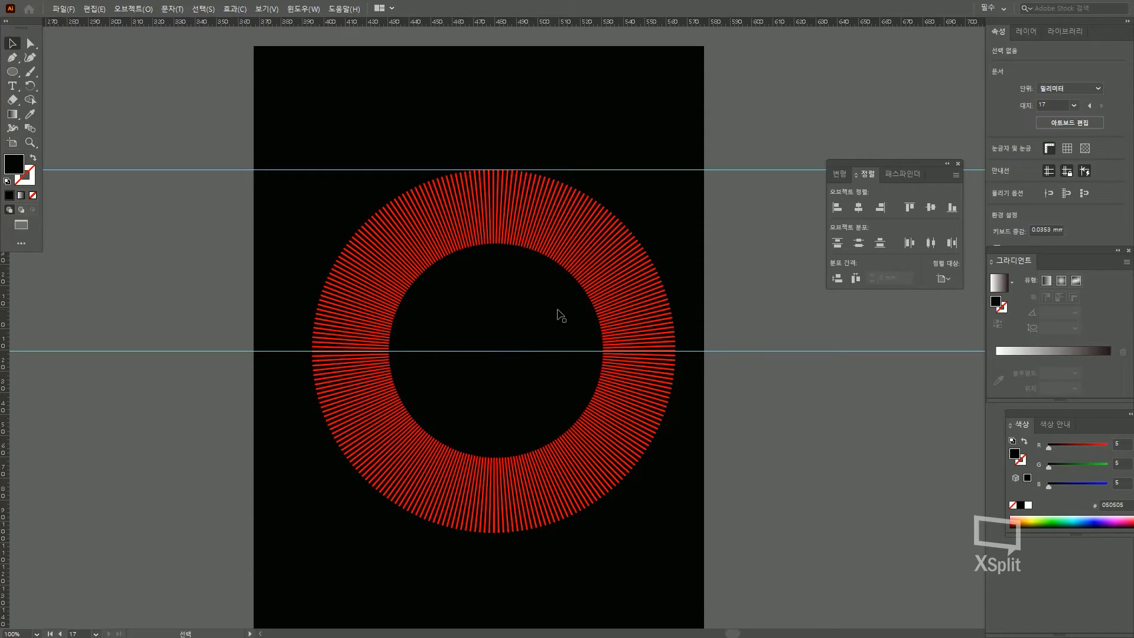
Step: Move the black circle off the artboard to the right
scroll(463, 350, "up", 1)
left_click(493, 344)
left_click(555, 110)
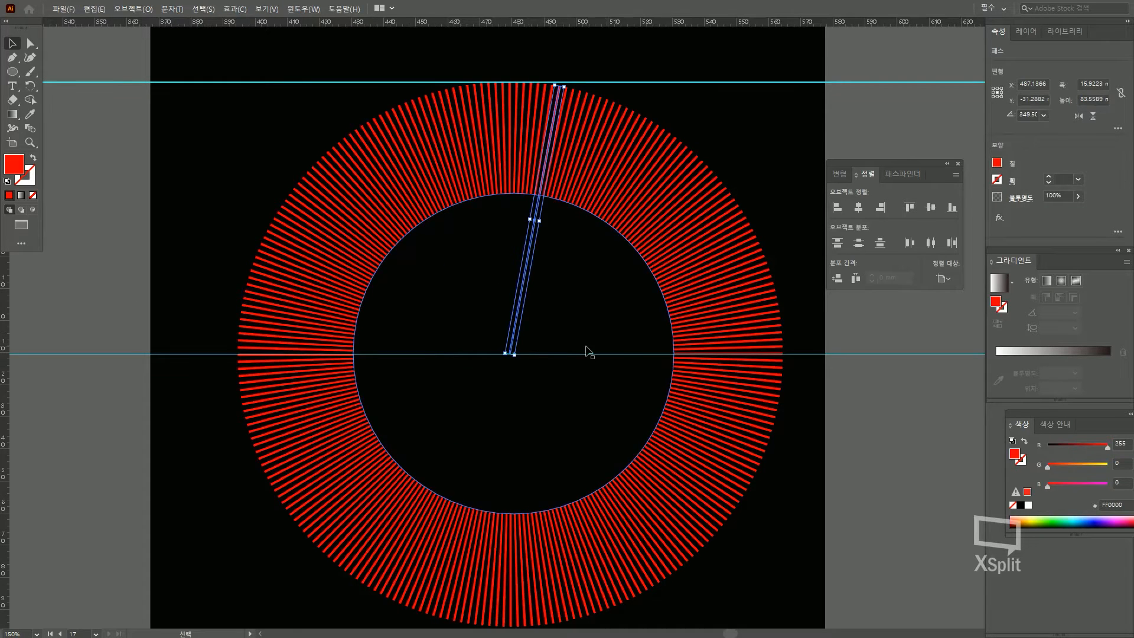
scroll(588, 351, "down", 1)
left_click(750, 350)
left_click_drag(573, 324, 464, 318)
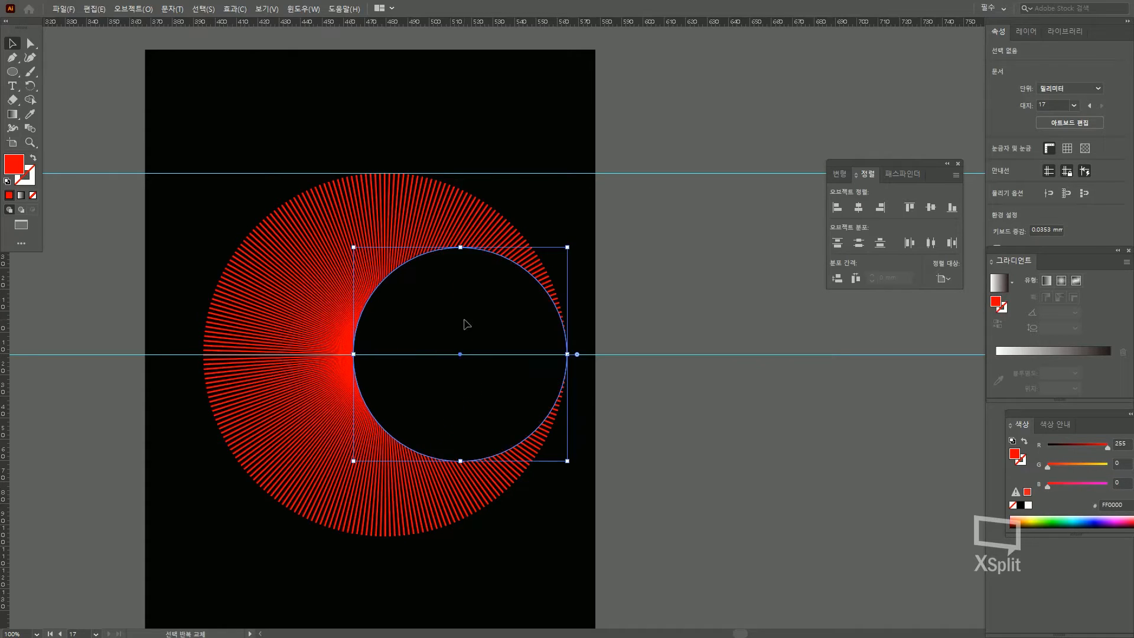
left_click(666, 303)
key("ctrl+z")
left_click(371, 315)
left_click_drag(370, 315, 748, 315)
left_click(614, 212)
Step: Group all the red rays and paste a copy of the group in front
left_click_drag(546, 247, 579, 230)
left_click_drag(509, 264, 245, 518)
key("ctrl+g")
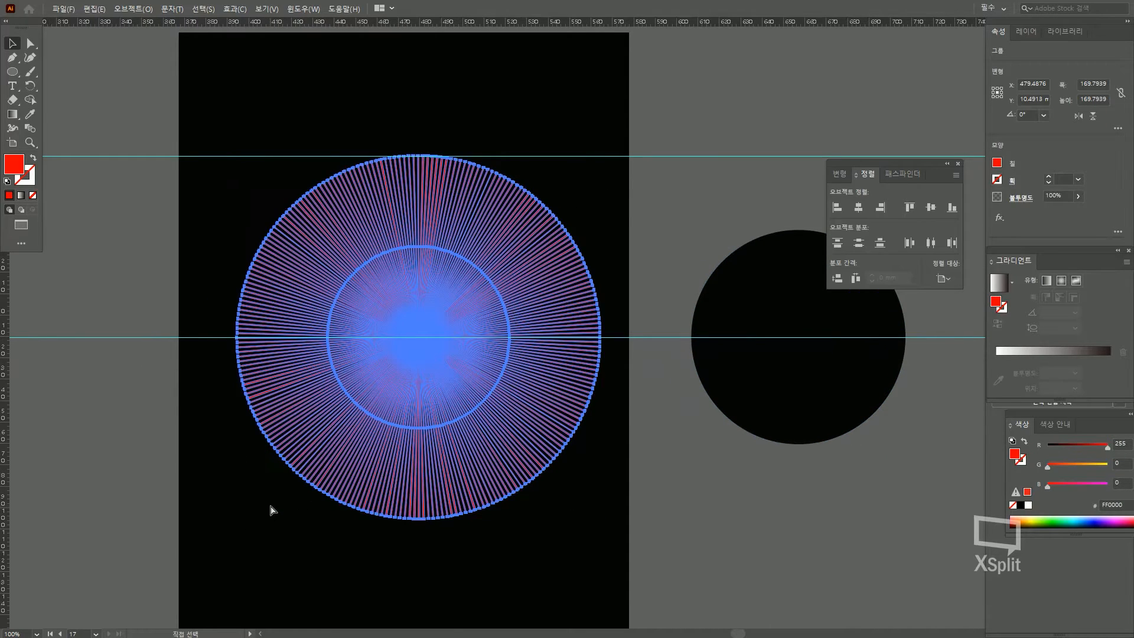
key("ctrl+c")
key("ctrl+f")
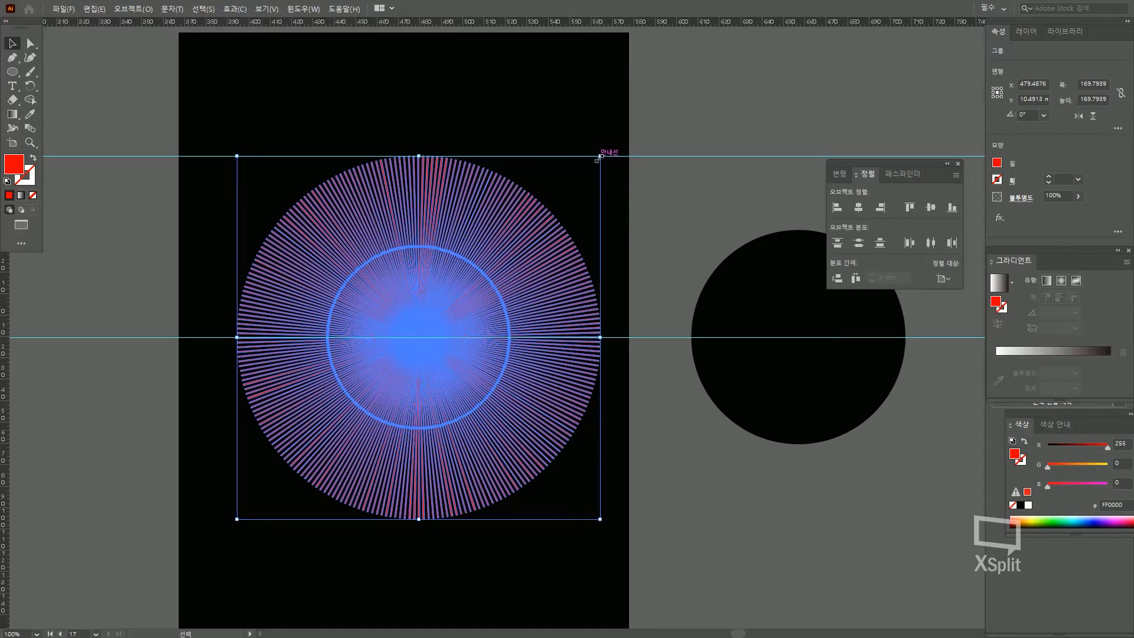
Step: Duplicate the red ray burst to the right, shrink the copy, and place it over the original
left_click_drag(526, 263, 678, 254)
left_click(722, 169)
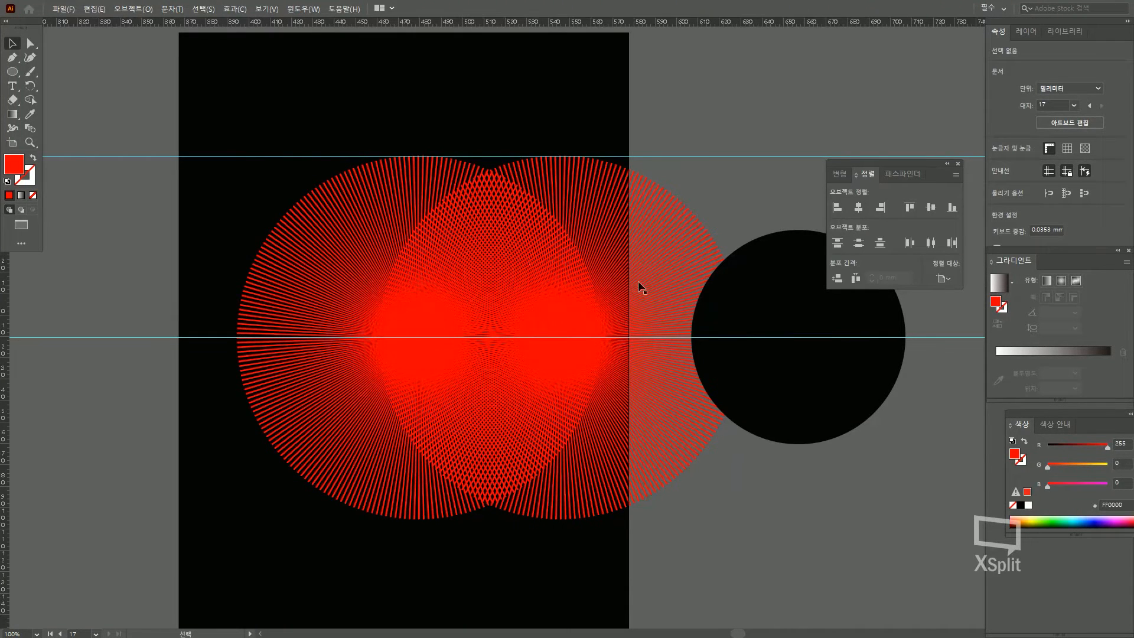
key("ctrl+z")
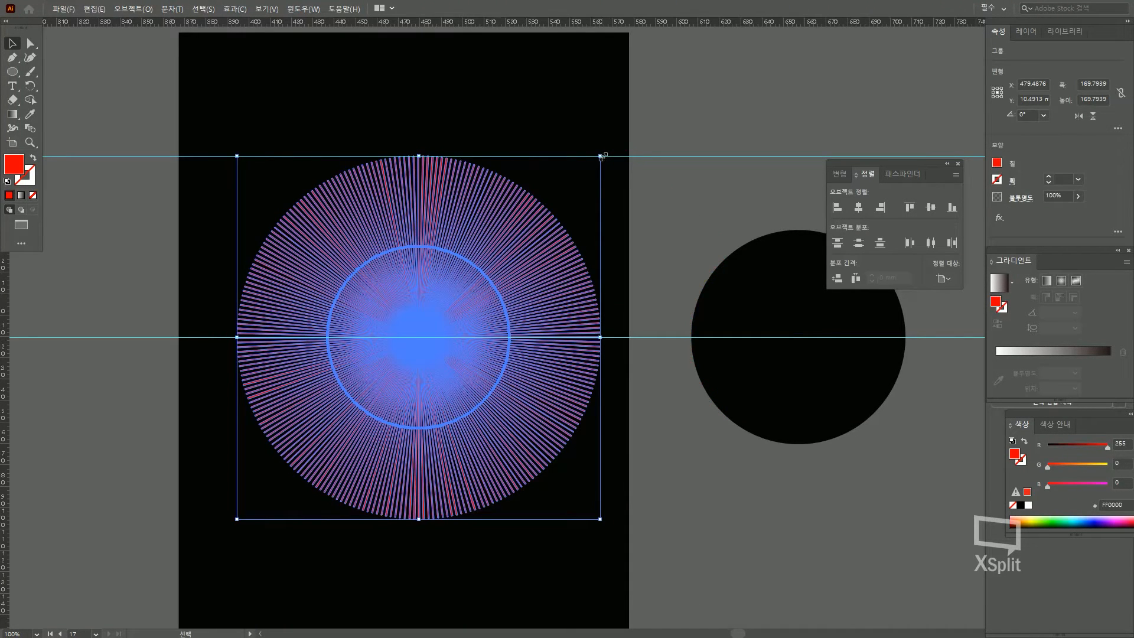
left_click_drag(516, 226, 651, 229)
left_click_drag(705, 157, 662, 201)
scroll(358, 318, "up", 1)
left_click_drag(614, 284, 530, 321)
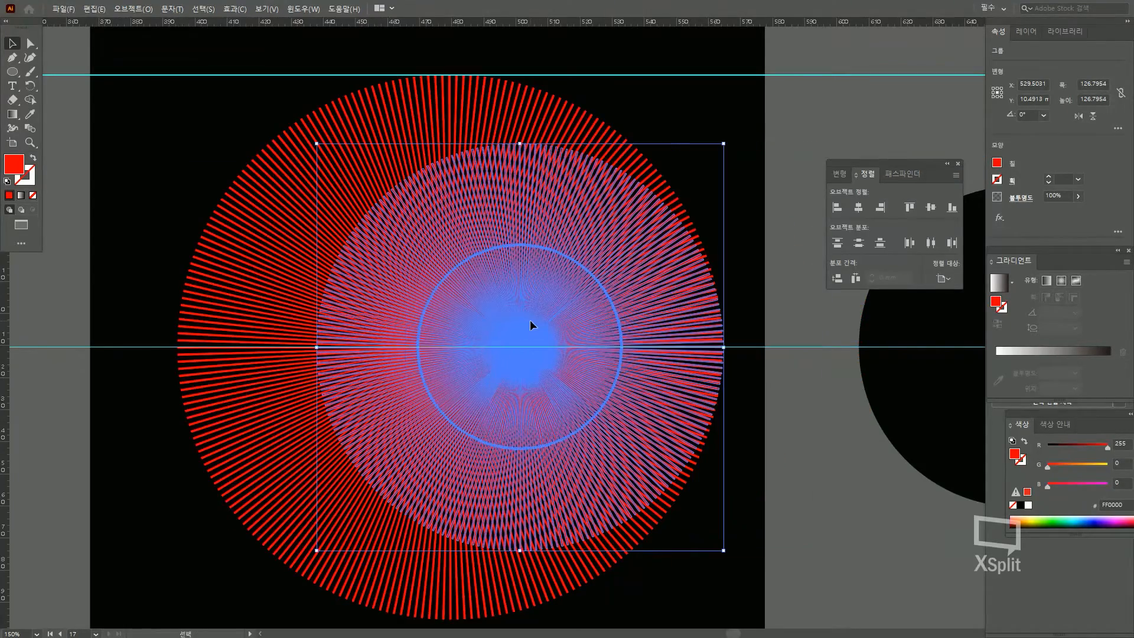
Step: Resize the copy to about 132.5 mm and nudge it left to tune the moiré
left_click_drag(724, 144, 731, 136)
left_click_drag(584, 226, 570, 217)
scroll(748, 295, "up", 1)
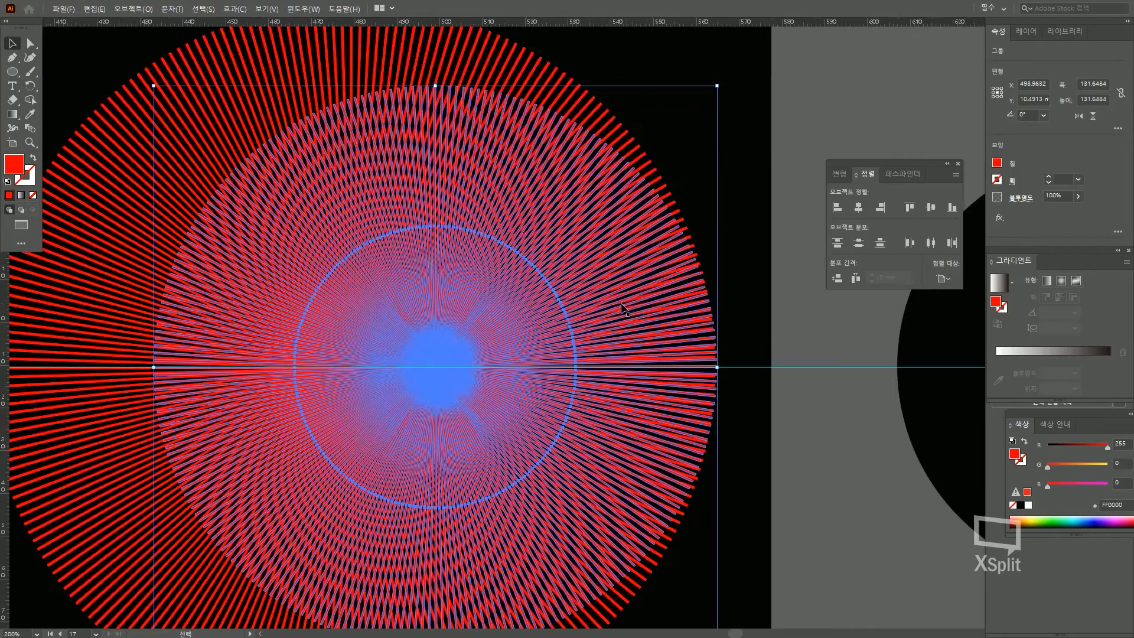
key("Left")
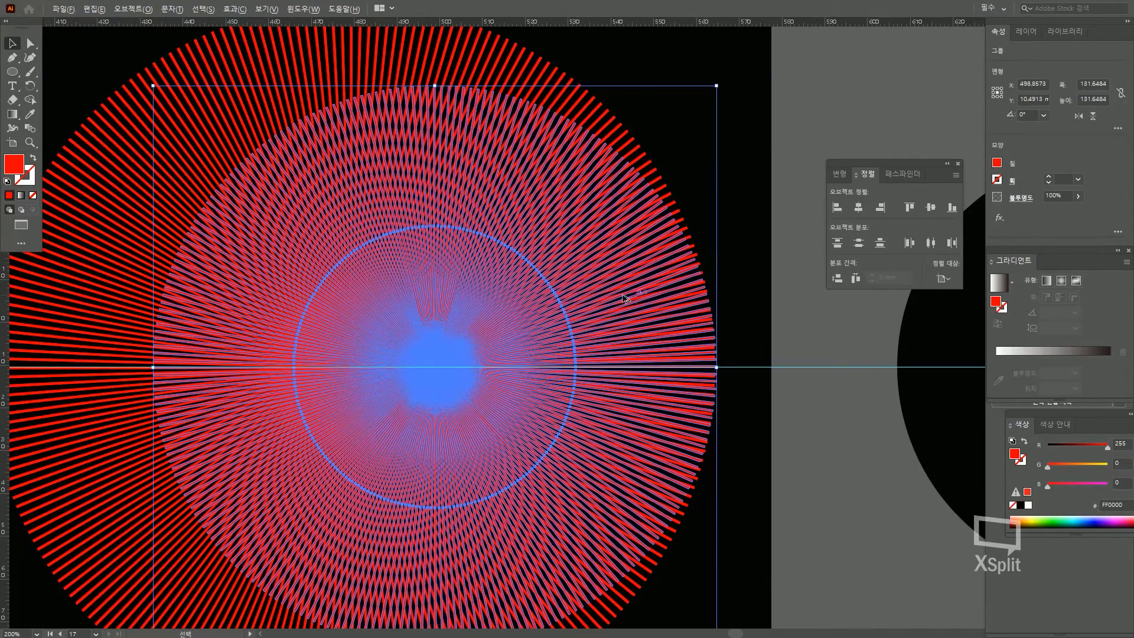
left_click_drag(719, 86, 719, 84)
key("Left")
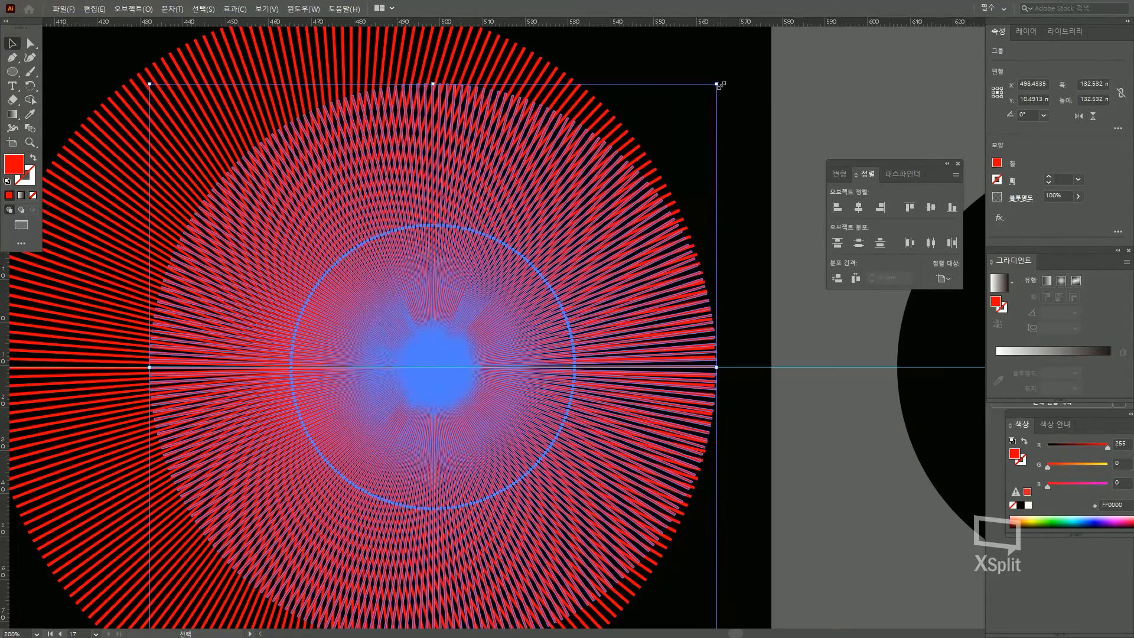
scroll(729, 113, "down", 1)
left_click(738, 120)
scroll(738, 120, "down", 1)
left_click(798, 329)
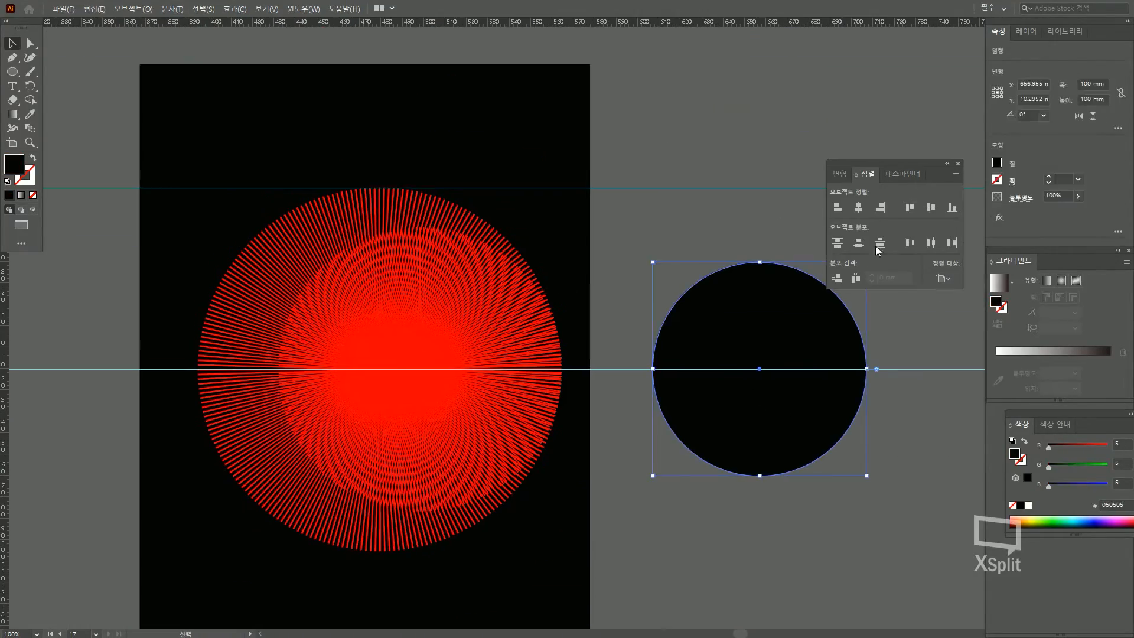
Step: Resize the black circle to 90 mm wide and move it onto the burst's centre
left_click(1096, 83)
type("90")
key("Return")
left_click_drag(767, 333, 382, 328)
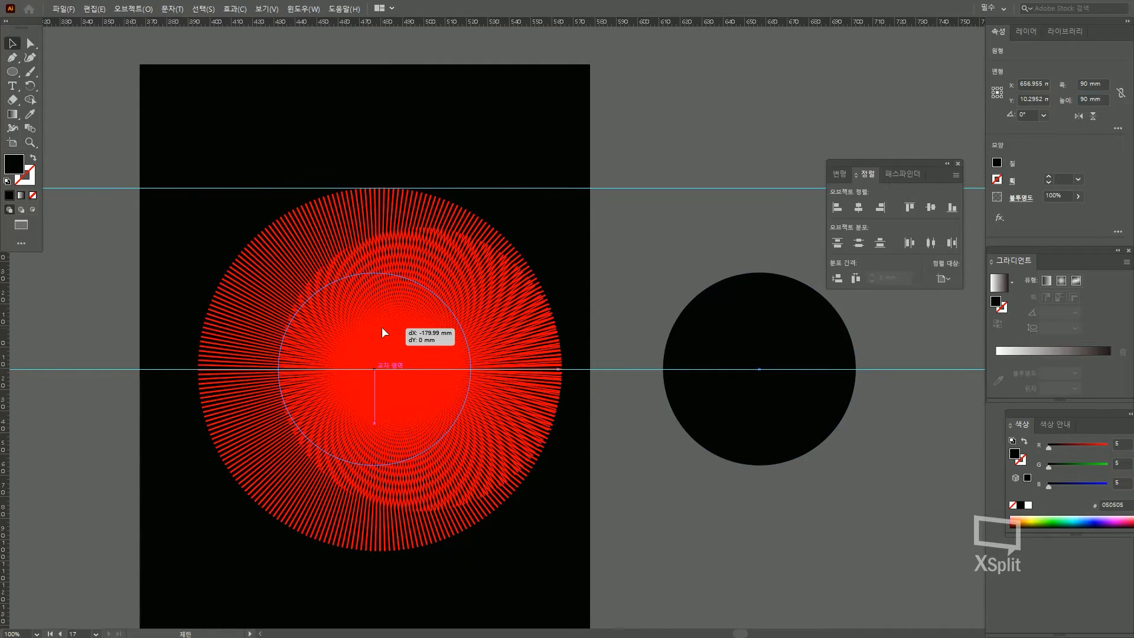
left_click(675, 295)
left_click_drag(675, 295, 737, 254)
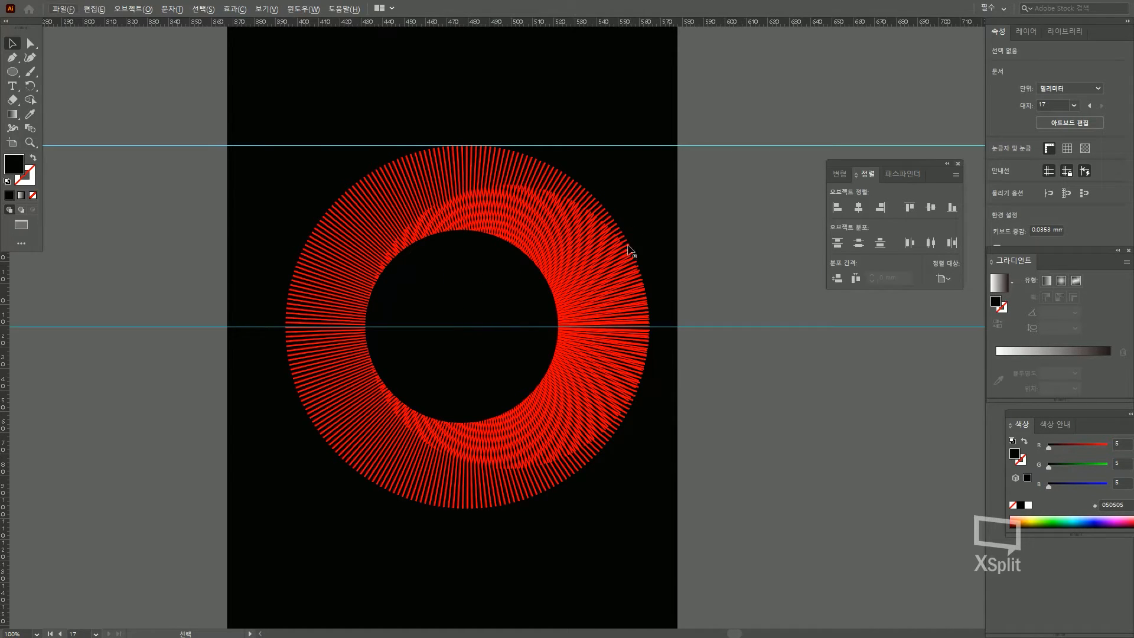
Step: Try moving the inner ray group off to the right, then undo it back into place
scroll(537, 294, "up", 1)
left_click(502, 305)
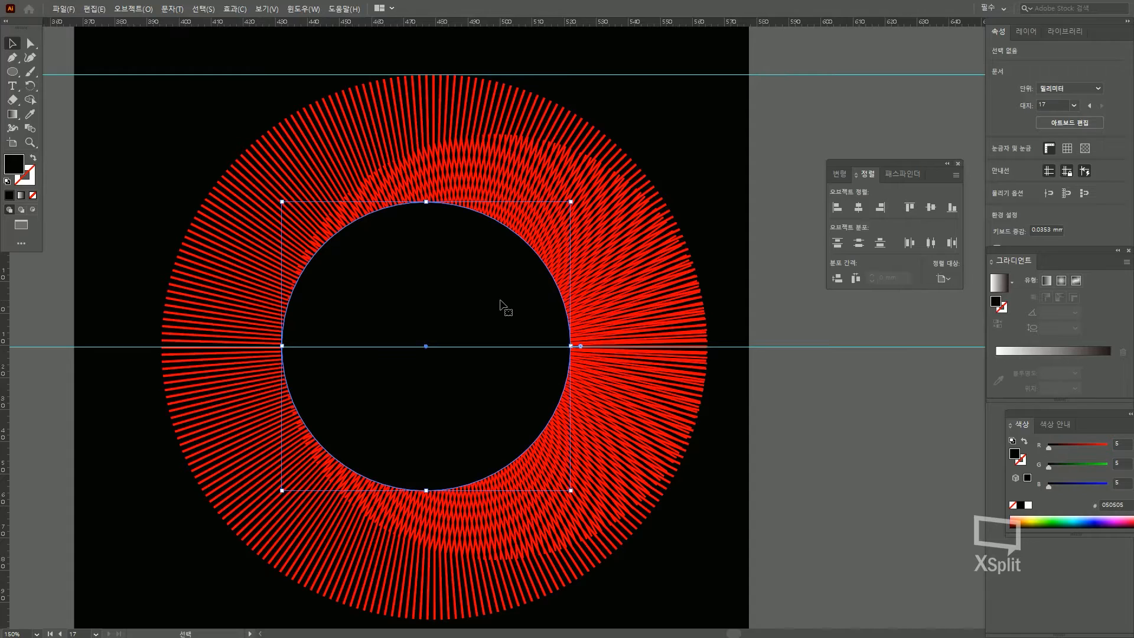
scroll(532, 305, "down", 2)
scroll(626, 306, "up", 1)
left_click(631, 305)
left_click(509, 261)
left_click(609, 244)
left_click_drag(529, 247, 789, 248)
key("ctrl+z")
left_click_drag(529, 251, 796, 251)
left_click(778, 483)
left_click(479, 215)
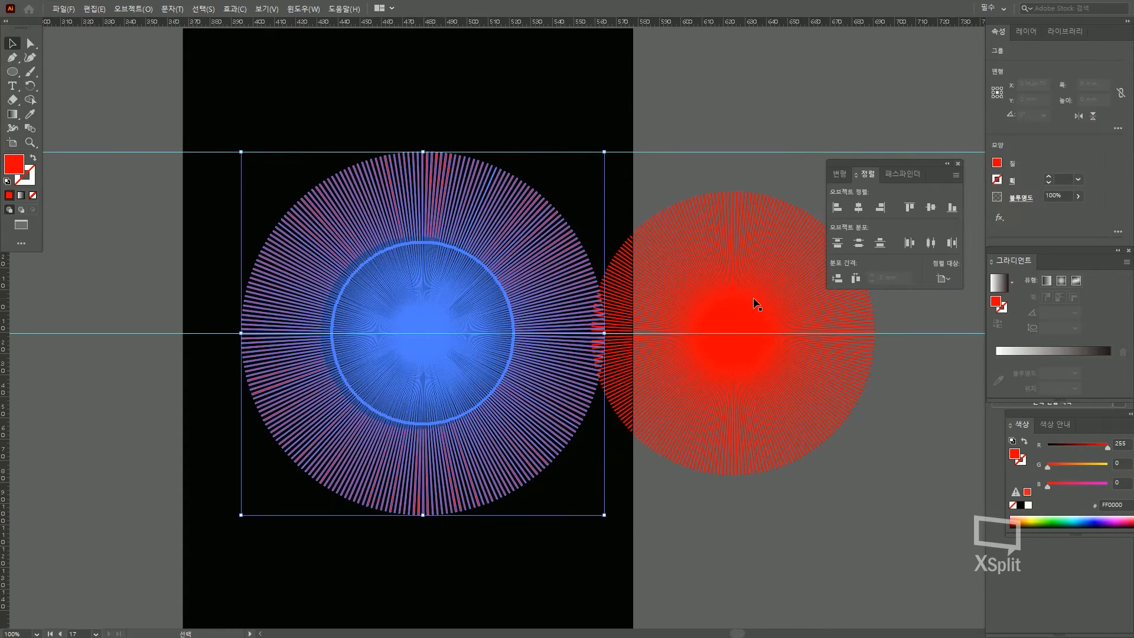
left_click(683, 488)
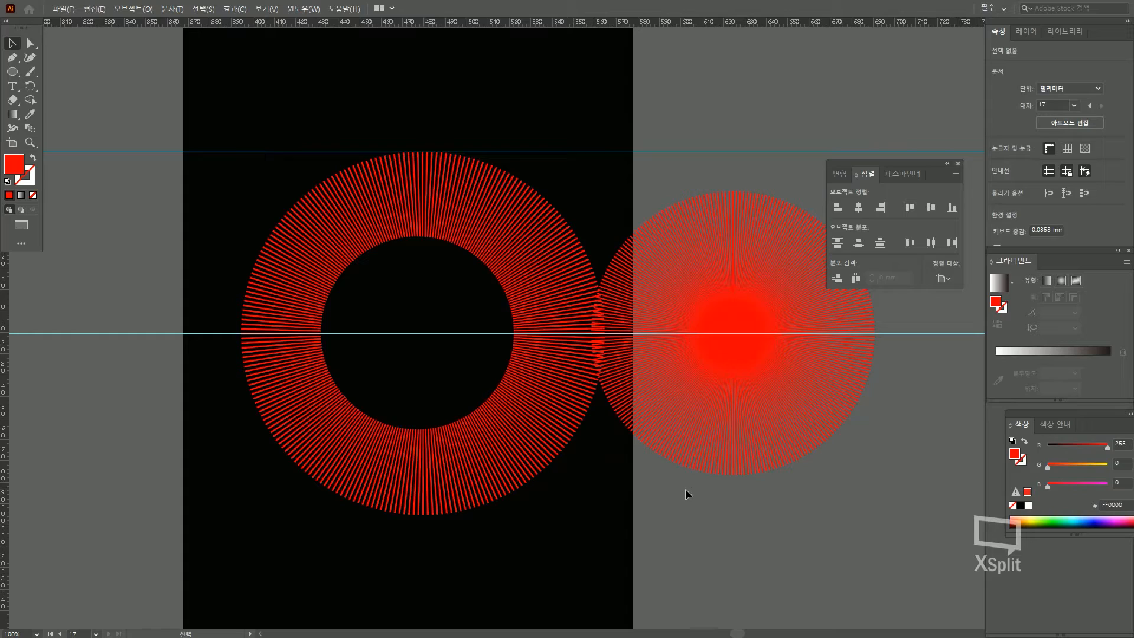
key("ctrl+z")
left_click(678, 461)
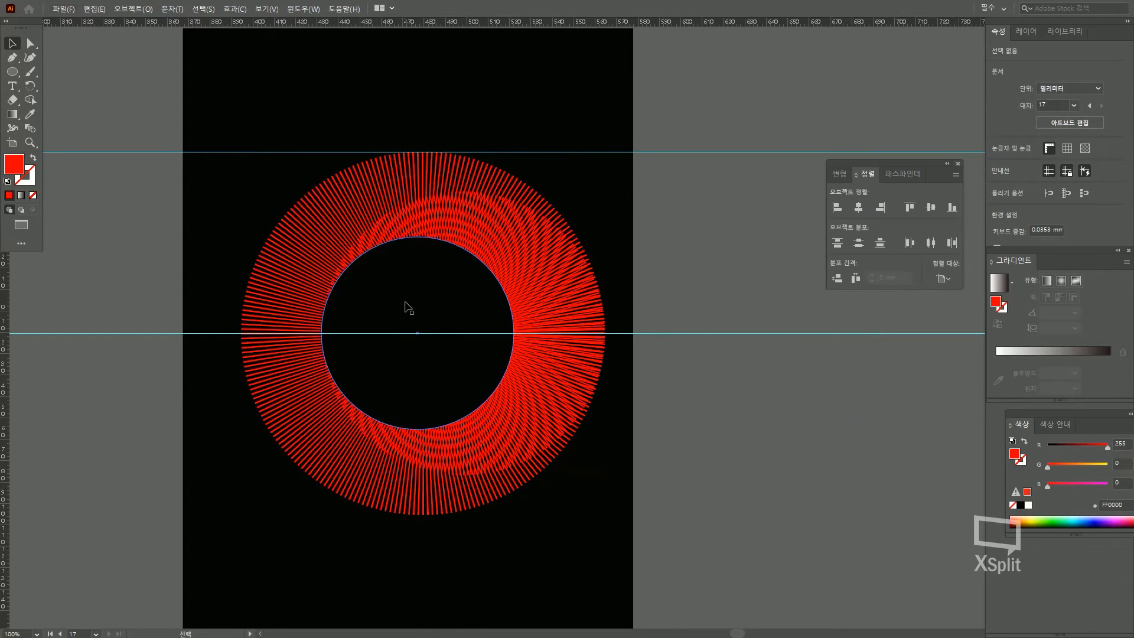
Step: Shift the black circle slightly right over the red ring
scroll(406, 306, "up", 2)
left_click(451, 339)
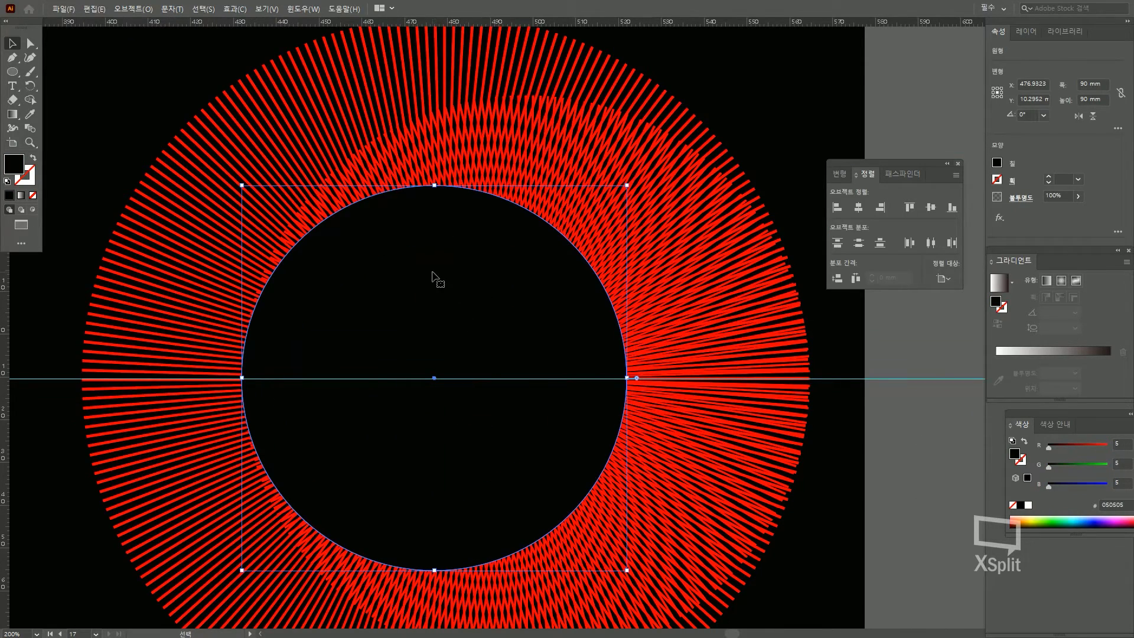
left_click_drag(473, 282, 498, 295)
key("a")
key("v")
left_click_drag(388, 283, 658, 453)
key("ctrl+z")
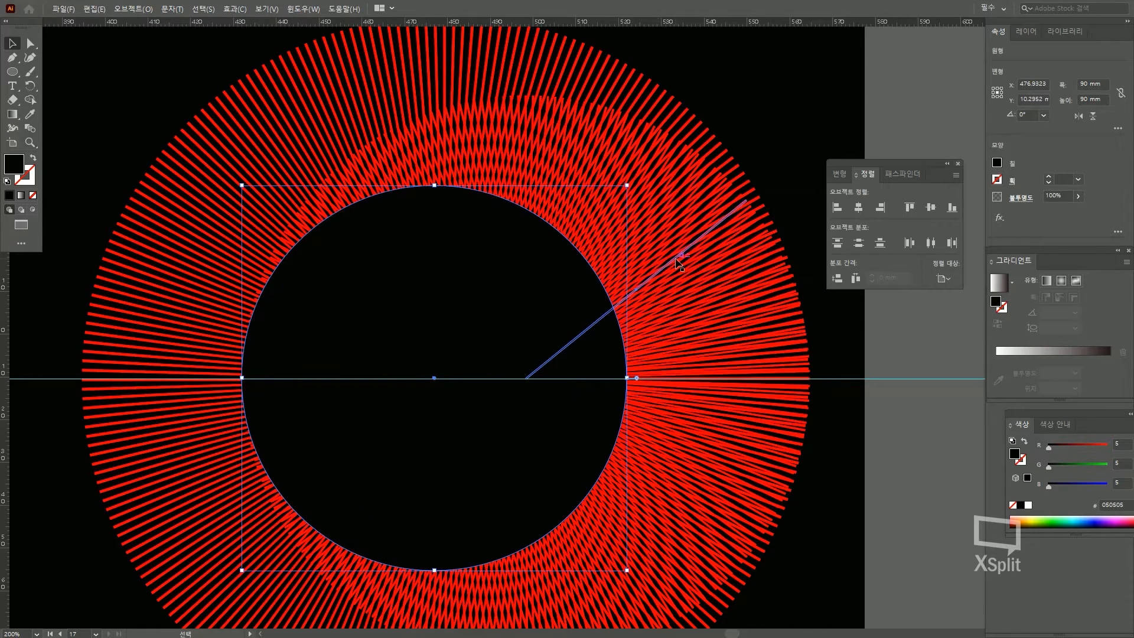
left_click_drag(507, 271, 612, 270)
Step: Enlarge the black circle, settling on 134 × 134 mm
left_click_drag(730, 186, 810, 94)
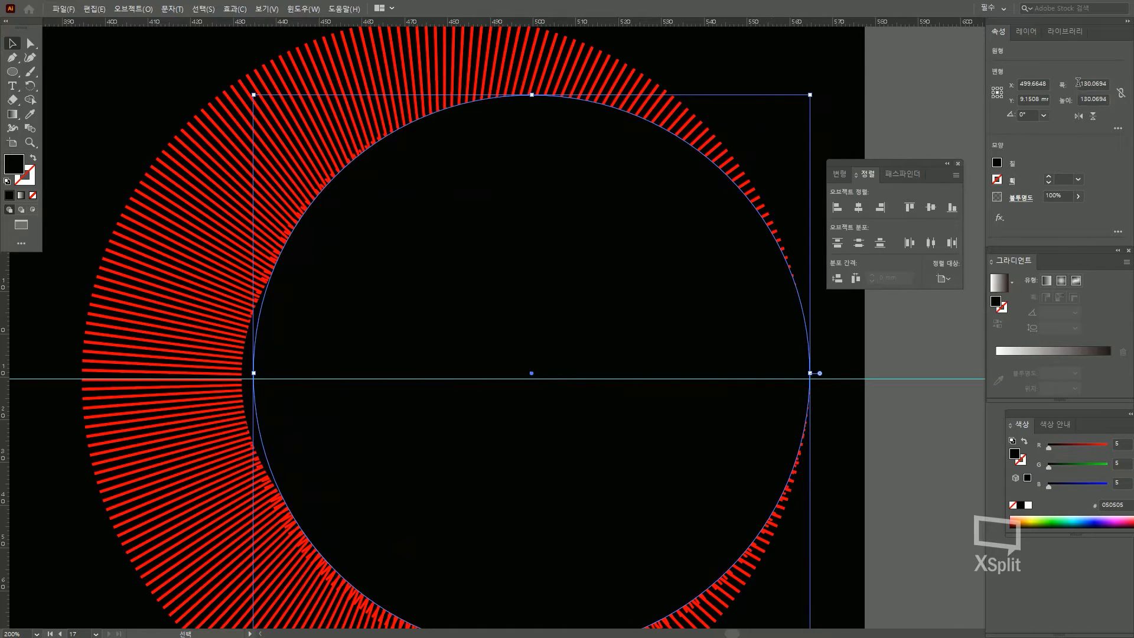
type("130")
key("Return")
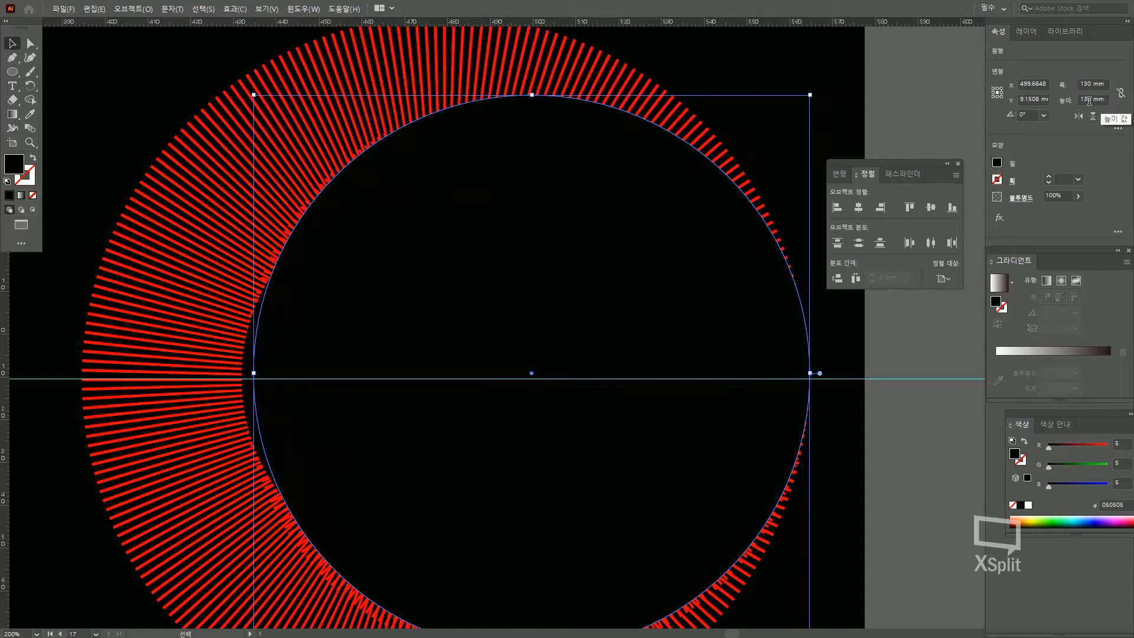
left_click_drag(622, 184, 614, 184)
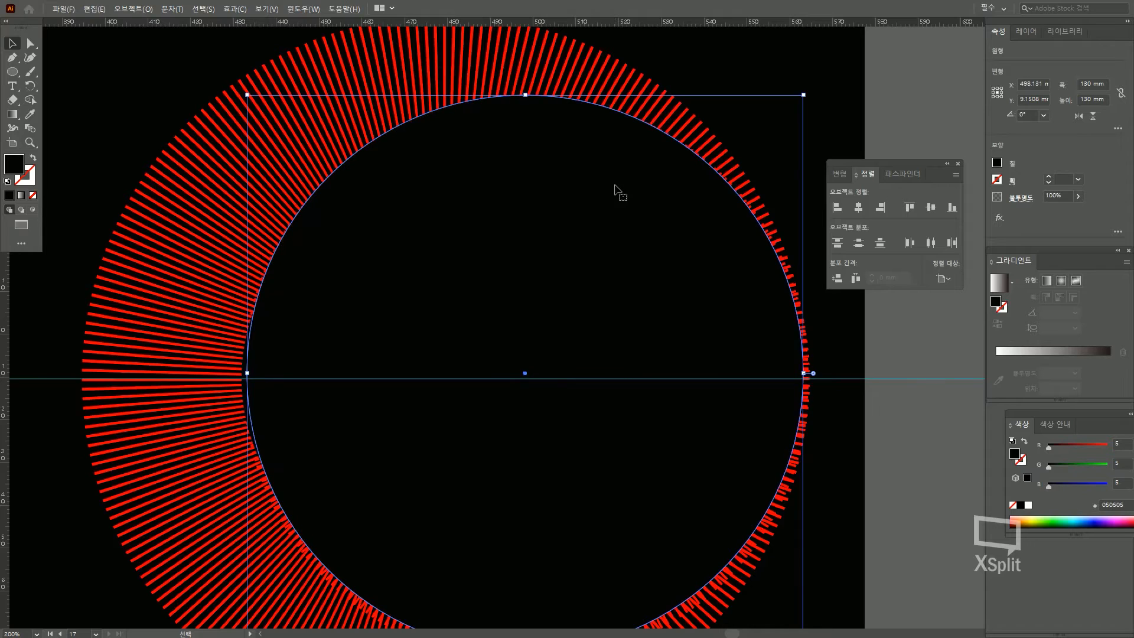
key("ctrl+z")
type("134")
key("Tab")
type("134")
key("Return")
Step: Nudge the 134 mm circle into its final offset position and clear the selection
left_click_drag(670, 230, 672, 238)
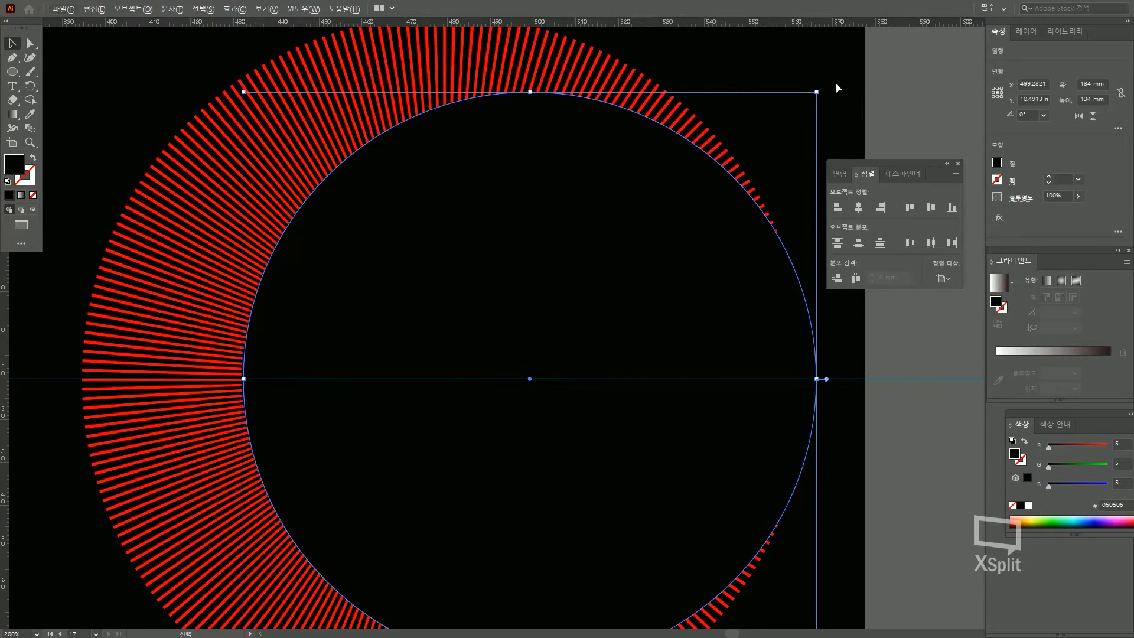
left_click(835, 84)
scroll(836, 84, "down", 1)
left_click_drag(835, 88, 767, 109)
right_click(743, 111)
left_click(723, 101)
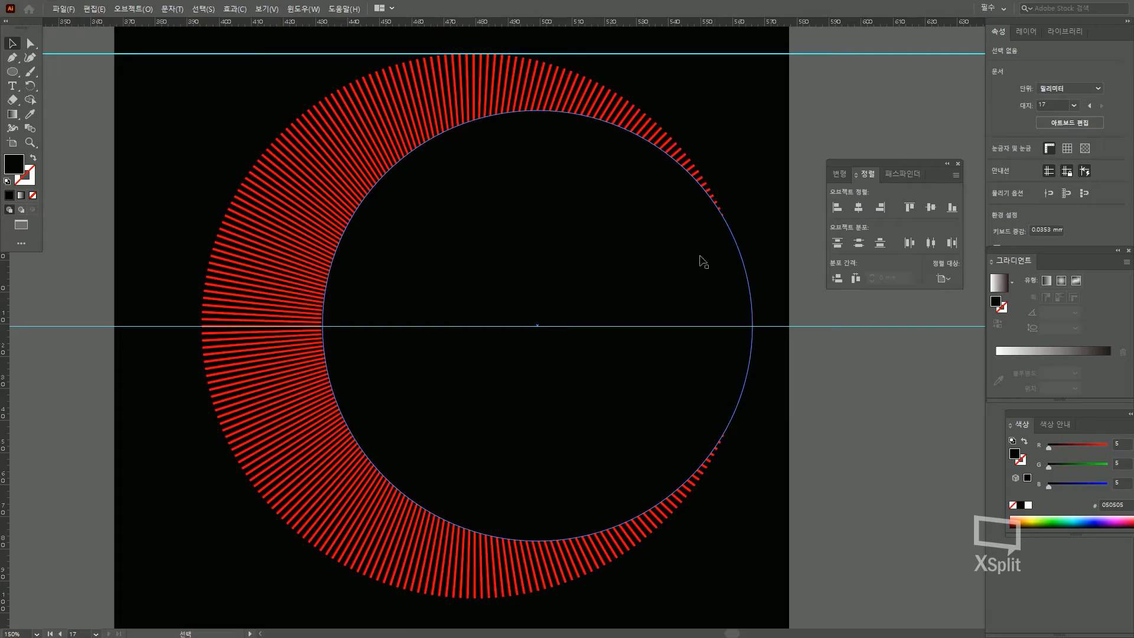
Step: Select all and apply Pathfinder Trim so the black circle cuts the rays into a crescent
key("ctrl+a")
left_click(798, 211)
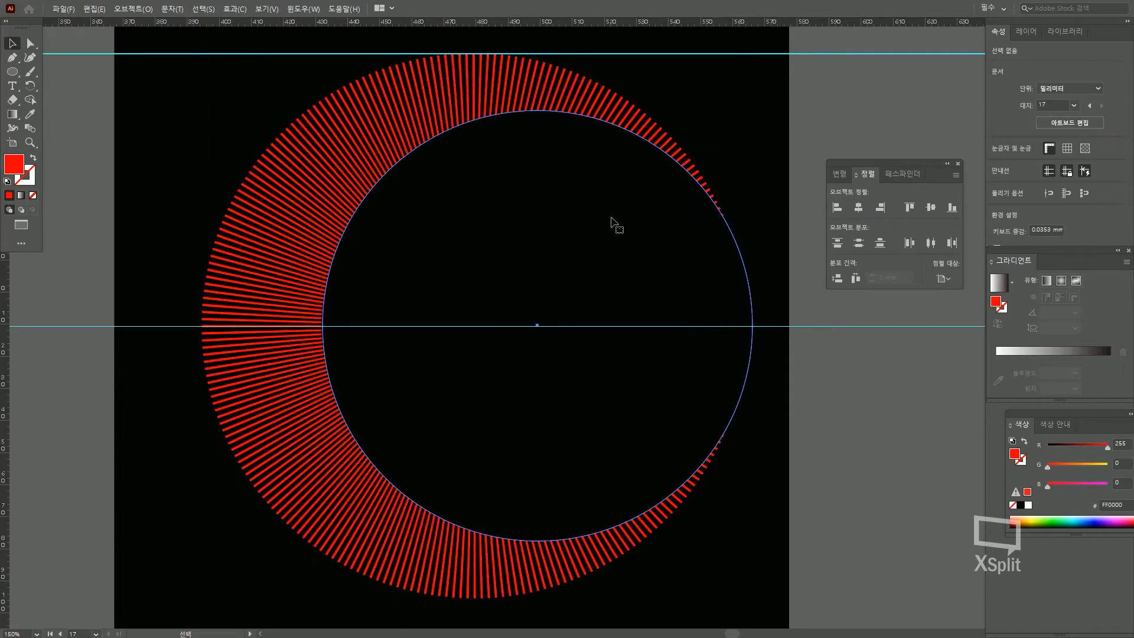
left_click(585, 180)
left_click(468, 92)
left_click(711, 85)
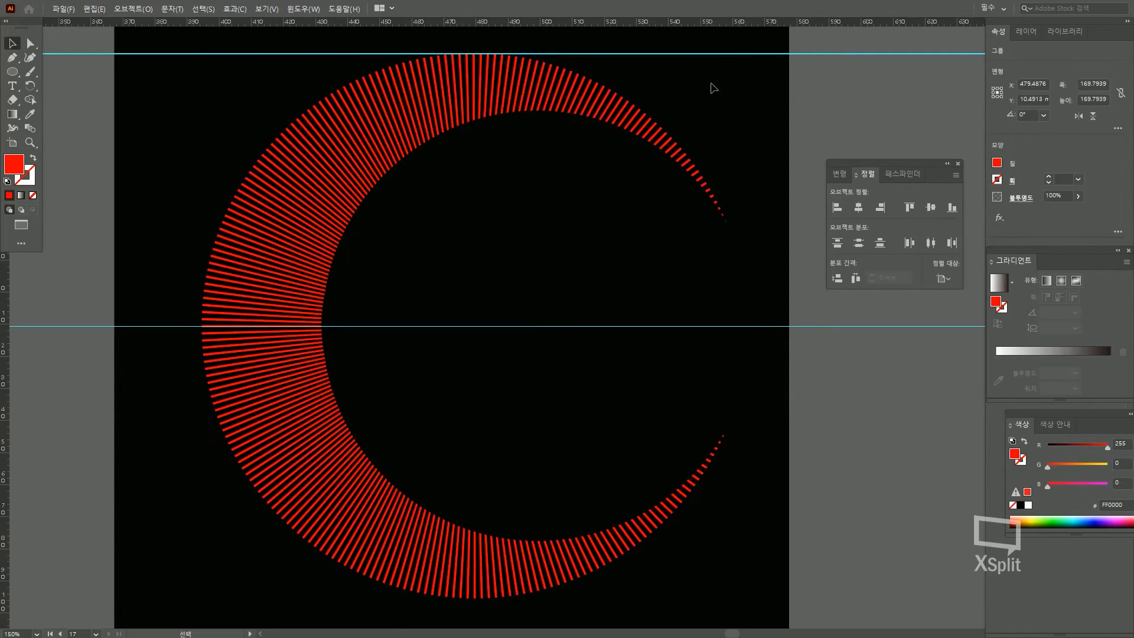
key("ctrl+a")
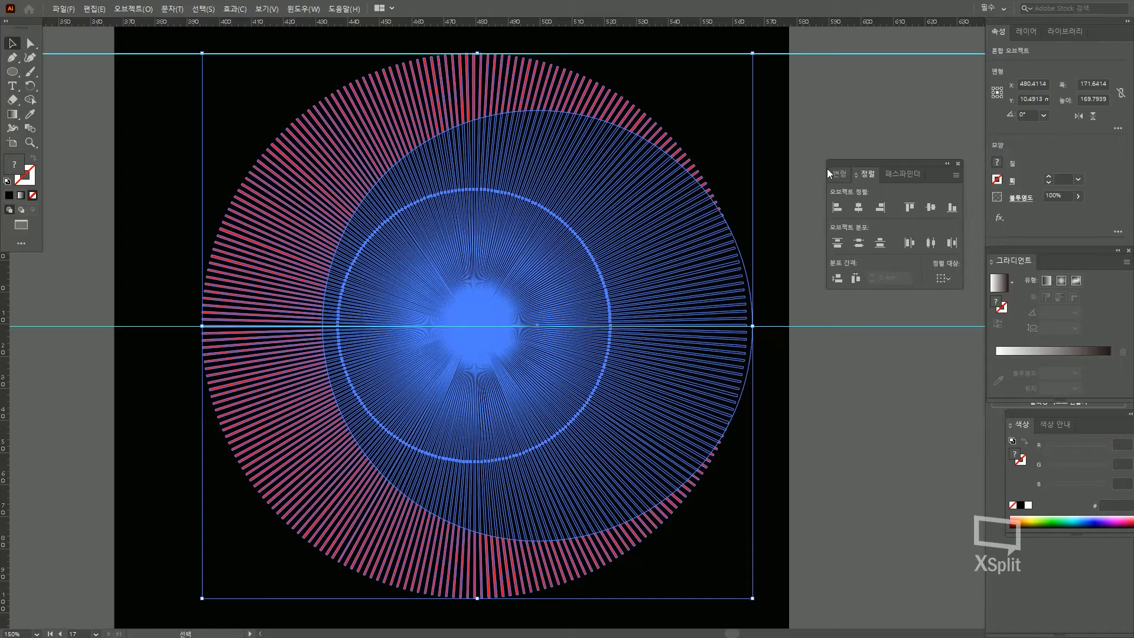
left_click_drag(887, 162, 879, 125)
left_click(896, 138)
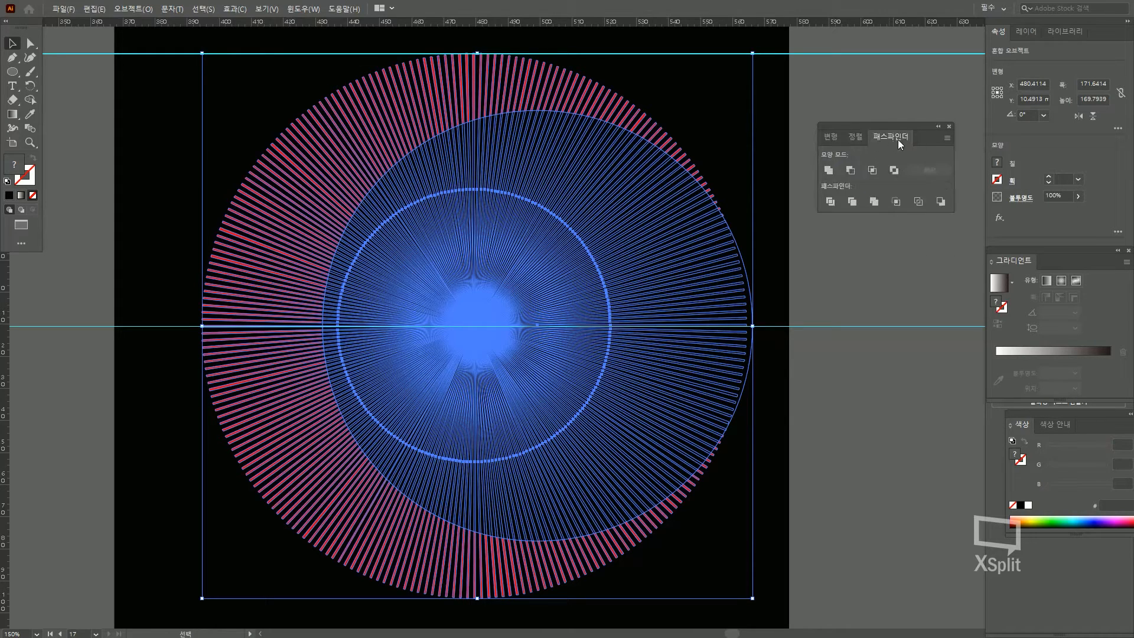
left_click(854, 201)
left_click(738, 175)
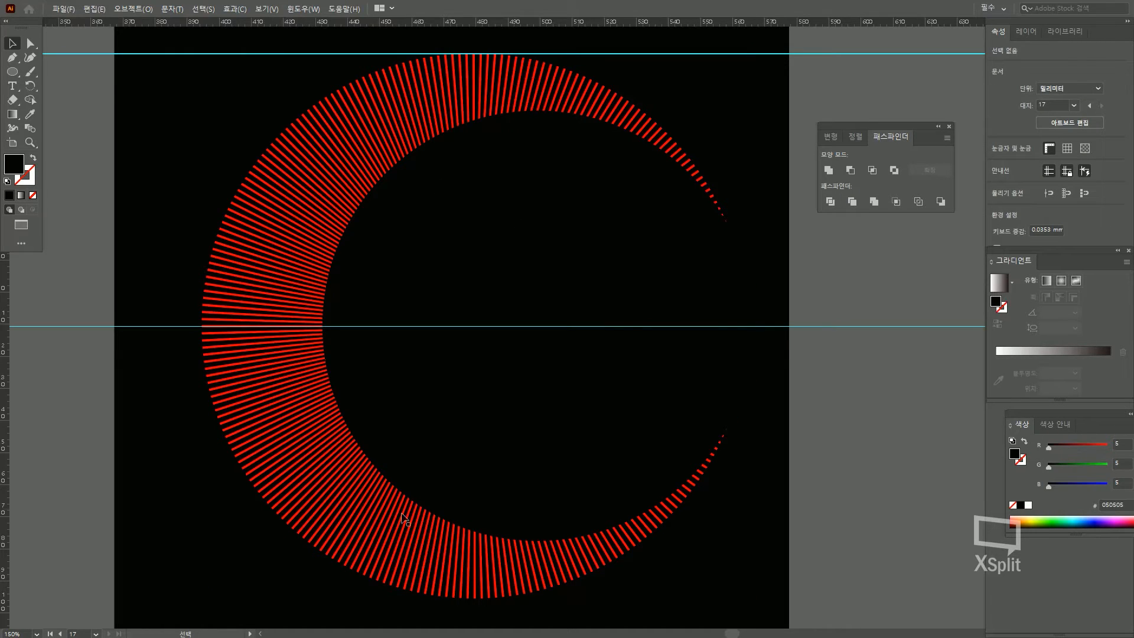
left_click_drag(286, 327, 105, 367)
Step: Undo the crescent move and test sending the red crescent group behind the black background
key("ctrl+z")
left_click(777, 441)
scroll(779, 444, "down", 1)
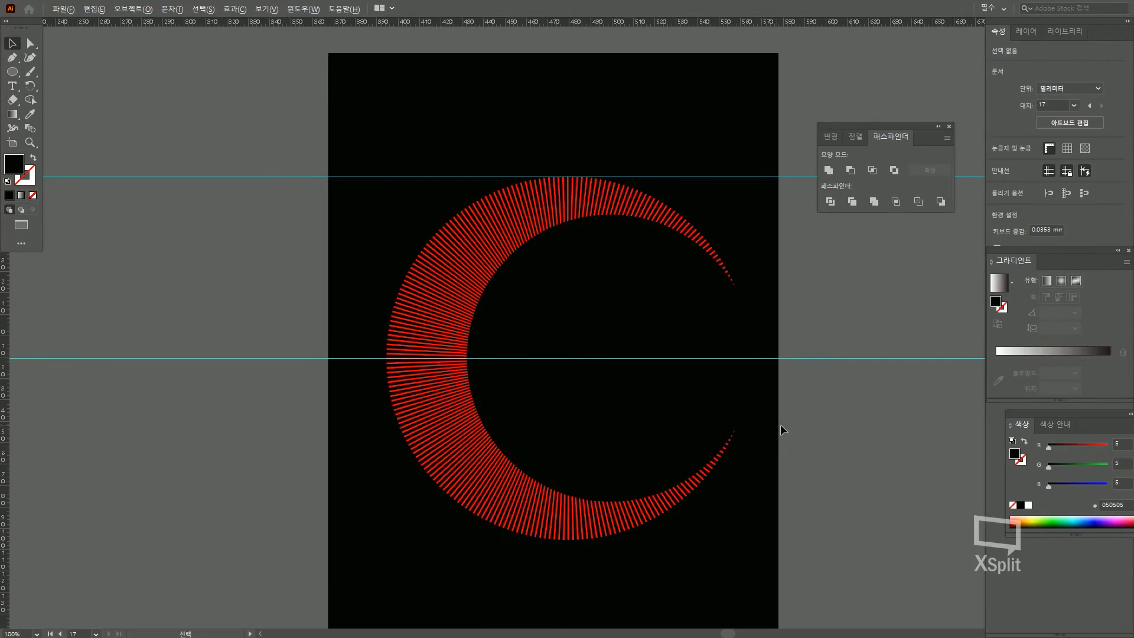
scroll(777, 431, "up", 1)
left_click(322, 207)
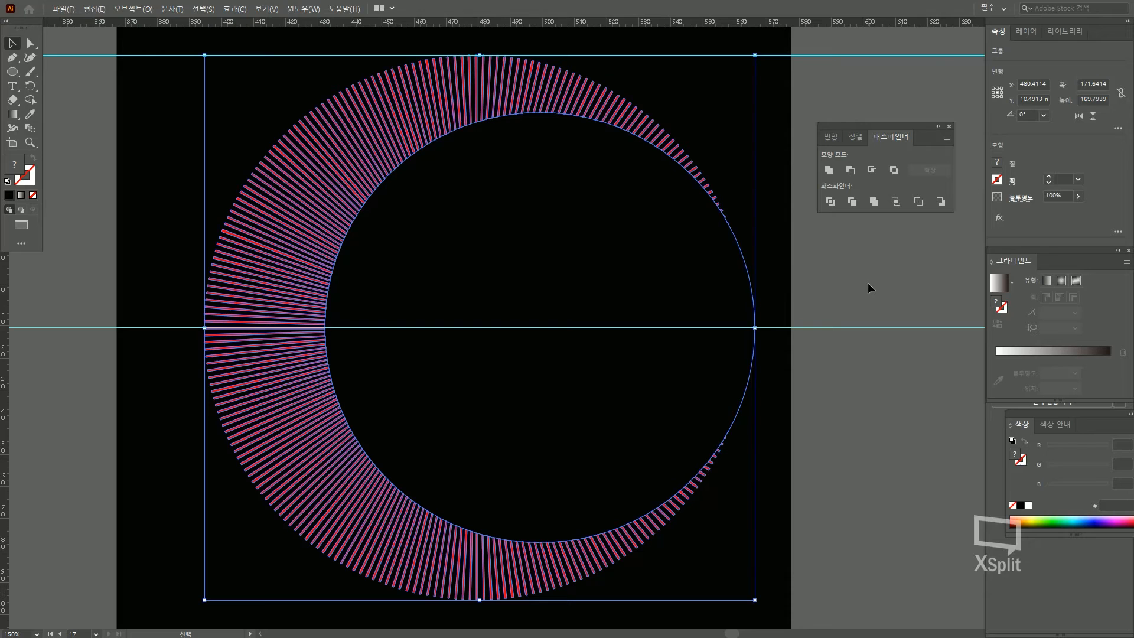
key("a")
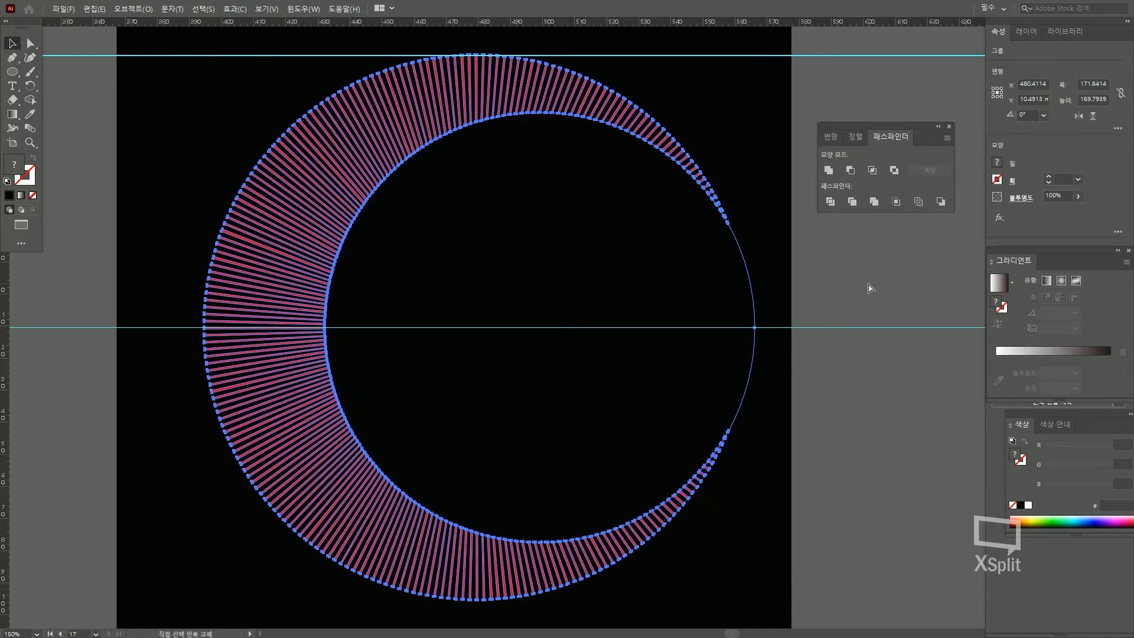
key("ctrl+shift+[")
left_click(868, 284)
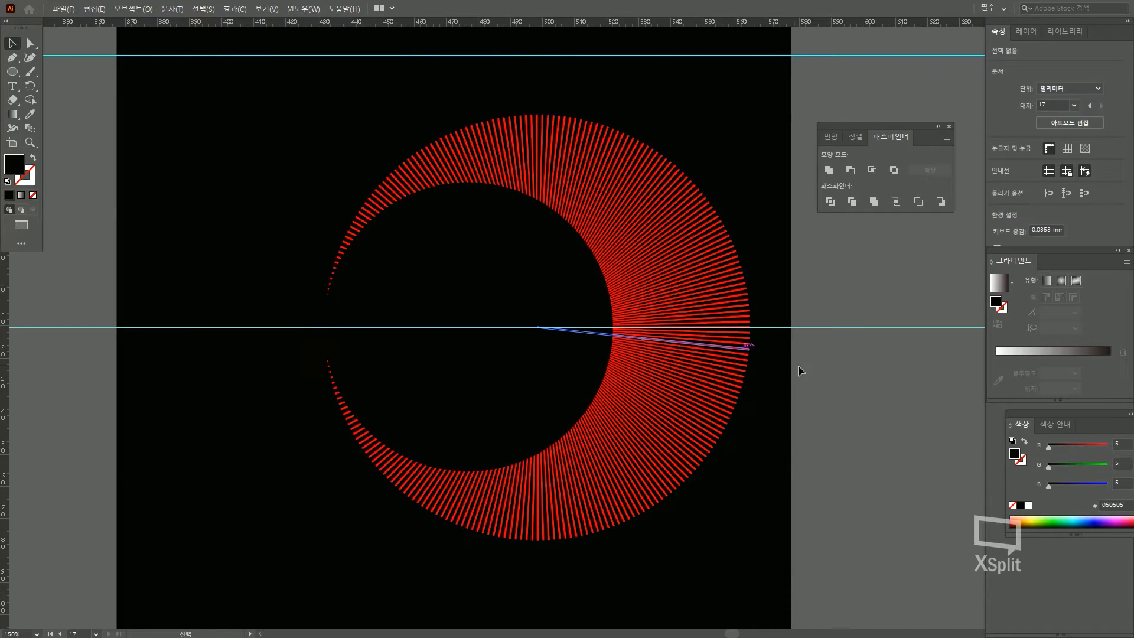
key("ctrl+z")
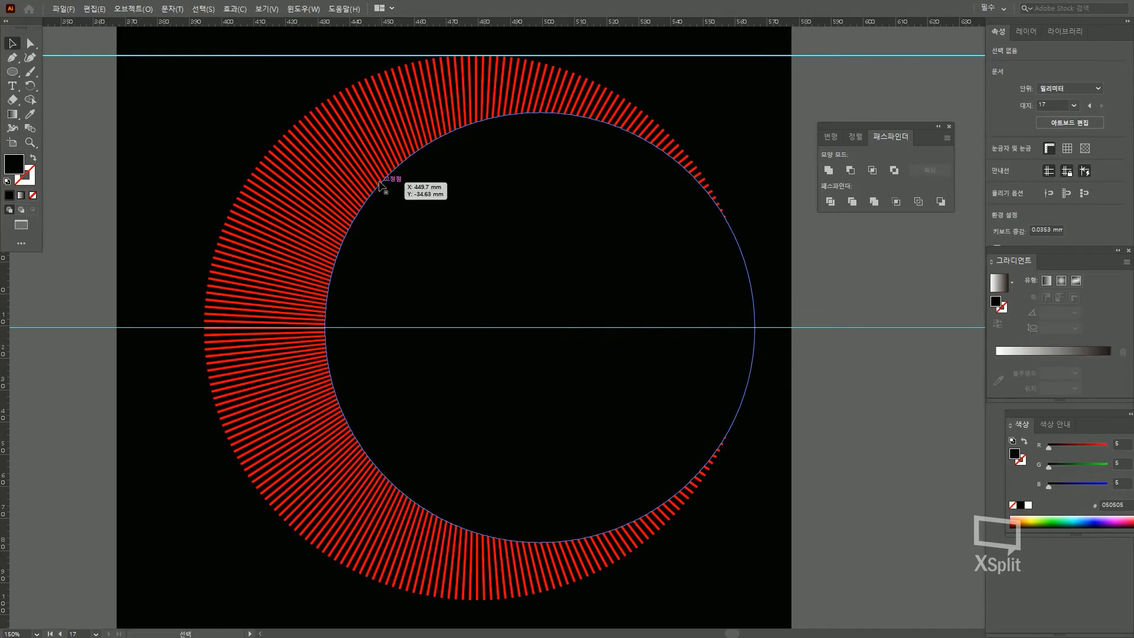
Step: Restack the left crescent group: bring it to the front, then send it back one level
left_click(361, 168)
key("ctrl+shift+[")
left_click(750, 351)
key("ctrl+z")
left_click(812, 333)
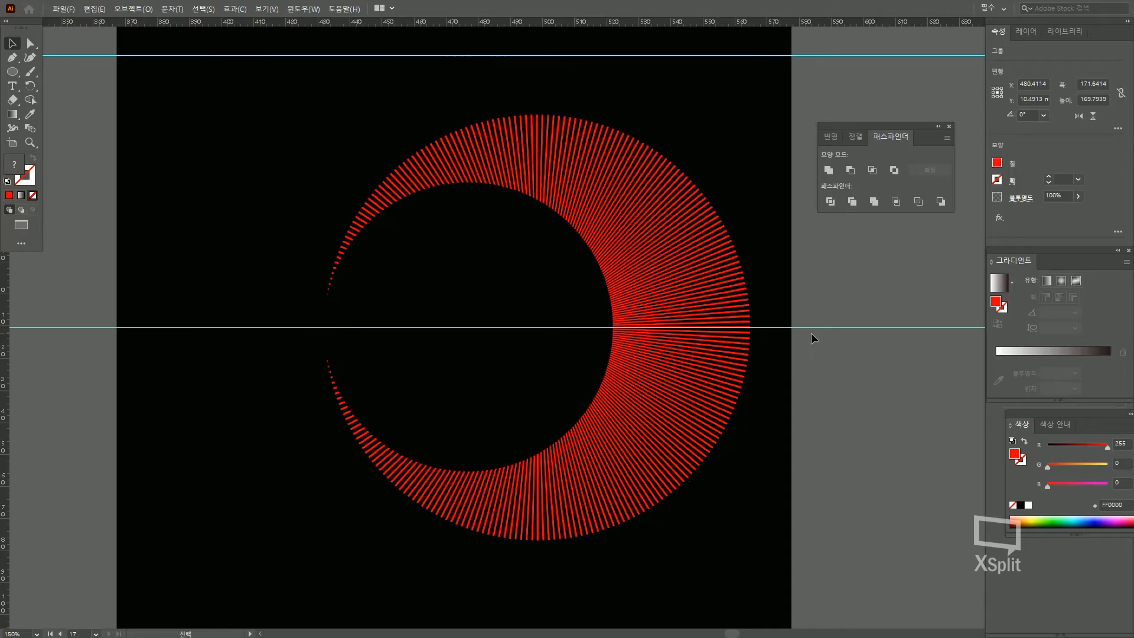
left_click(283, 162)
key("ctrl+shift+]")
key("ctrl+[")
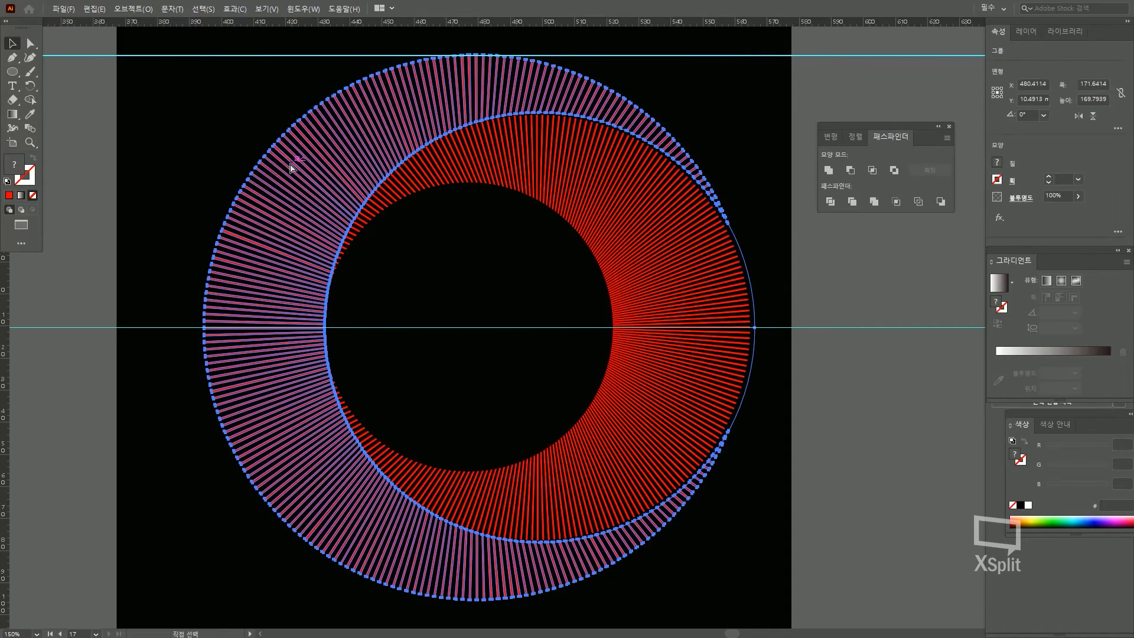
left_click(799, 285)
Step: Select the inner radial-line group and test deleting and rescaling it from its corner
scroll(814, 289, "down", 1)
left_click_drag(838, 275, 778, 300)
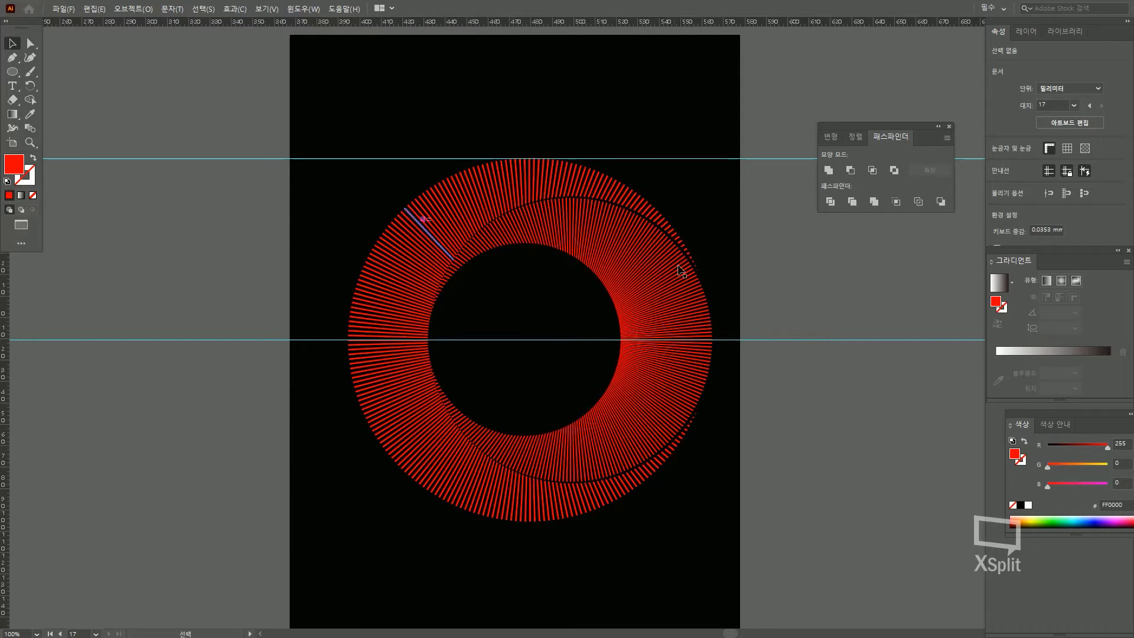
scroll(679, 266, "up", 1)
left_click(663, 288)
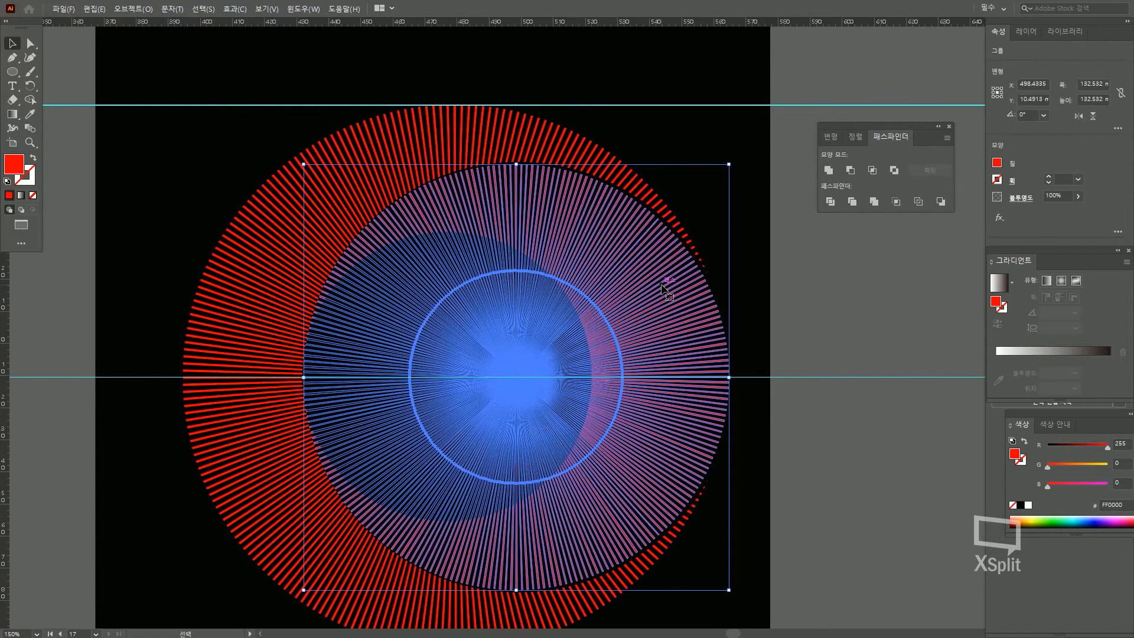
key("Delete")
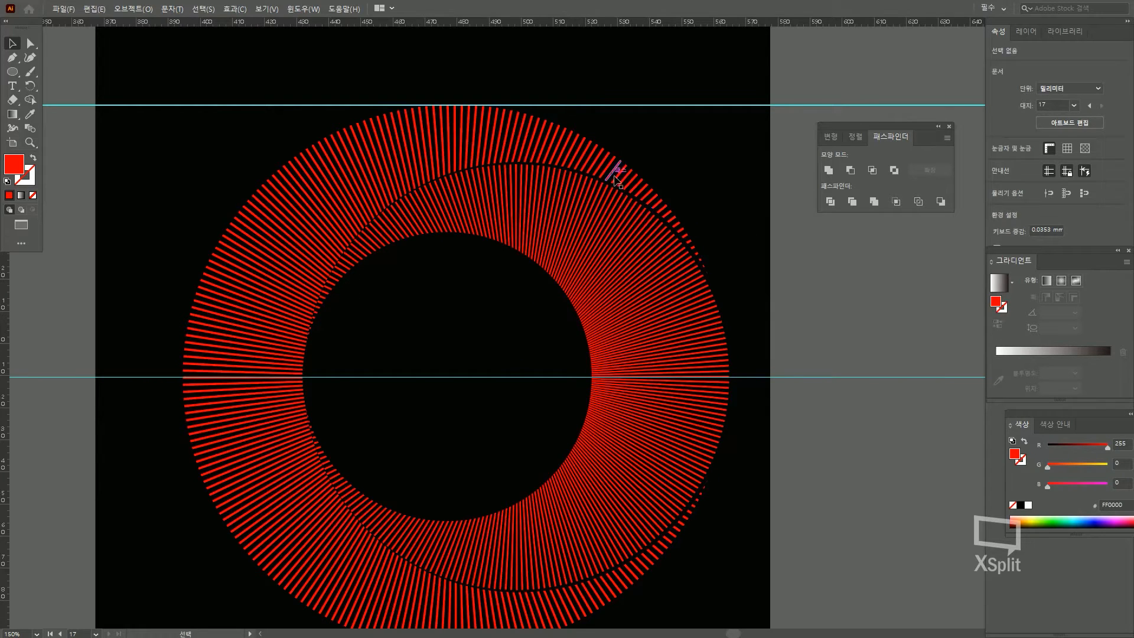
key("ctrl+z")
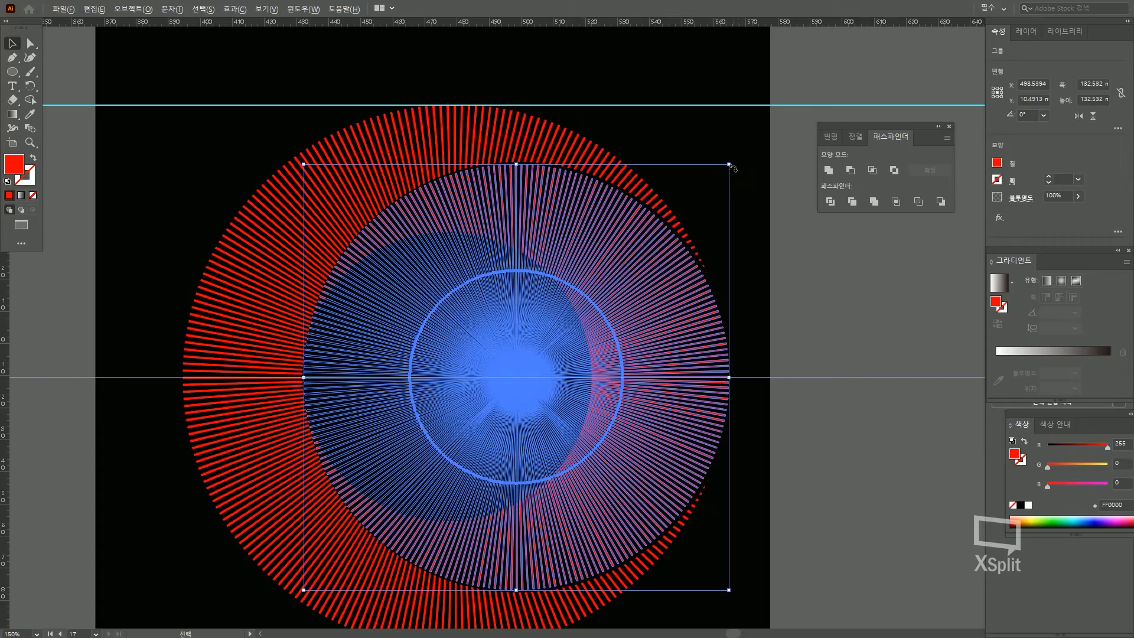
left_click_drag(731, 167, 733, 165)
key("Delete")
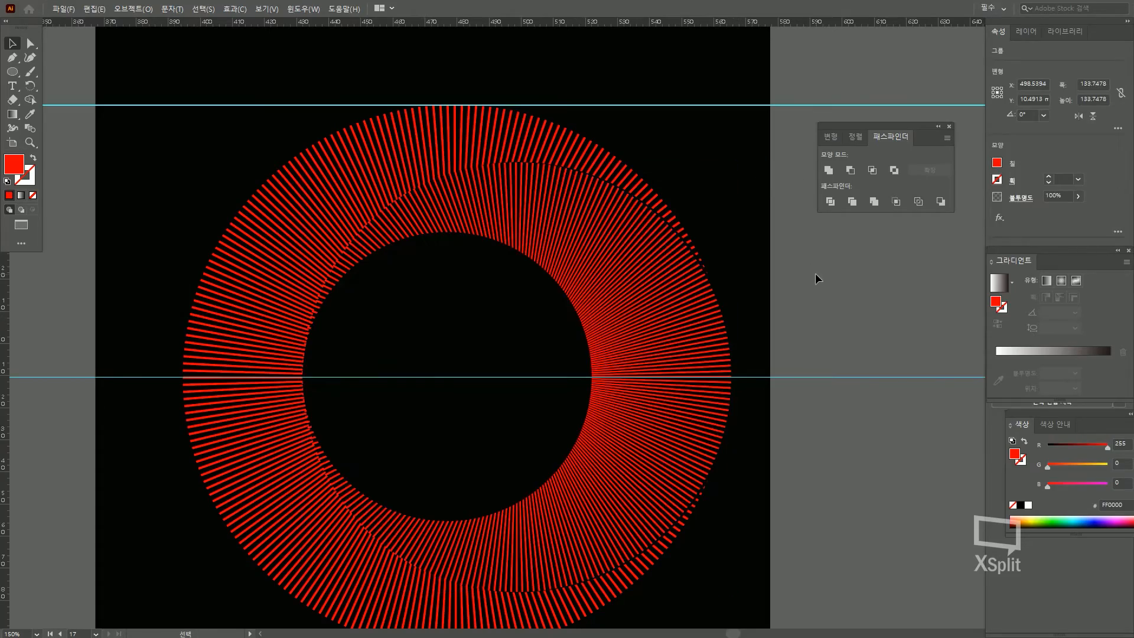
key("ctrl+z")
left_click_drag(733, 163, 736, 161)
key("Delete")
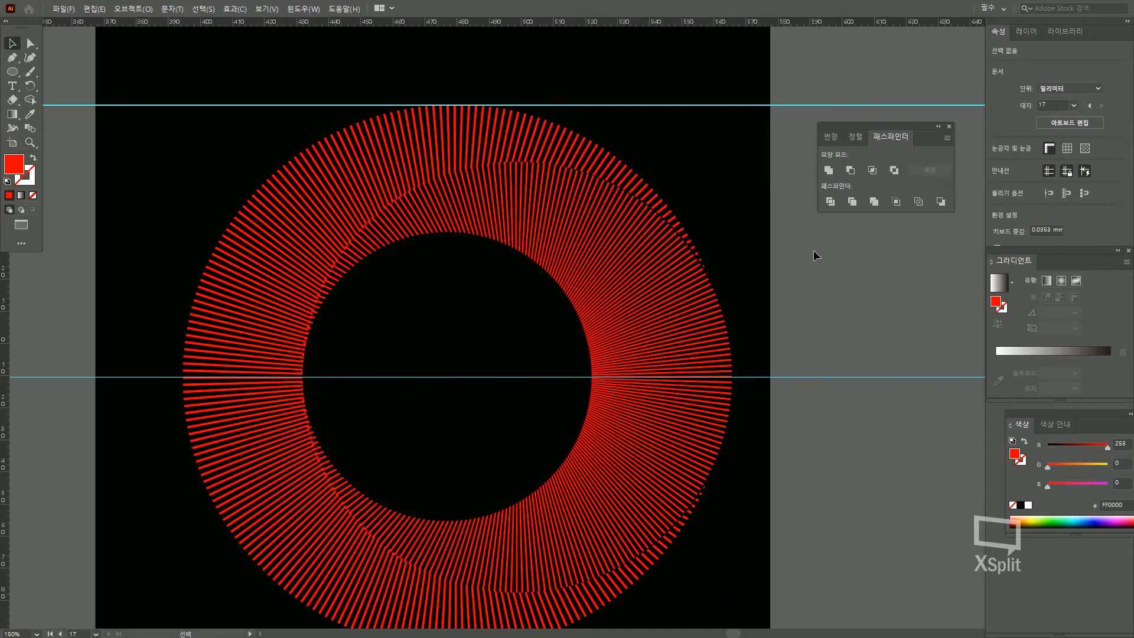
Step: Compare the artwork with and without the inner radial group by repeatedly deleting and restoring it
scroll(768, 320, "down", 1)
scroll(775, 361, "up", 1)
key("ctrl+z")
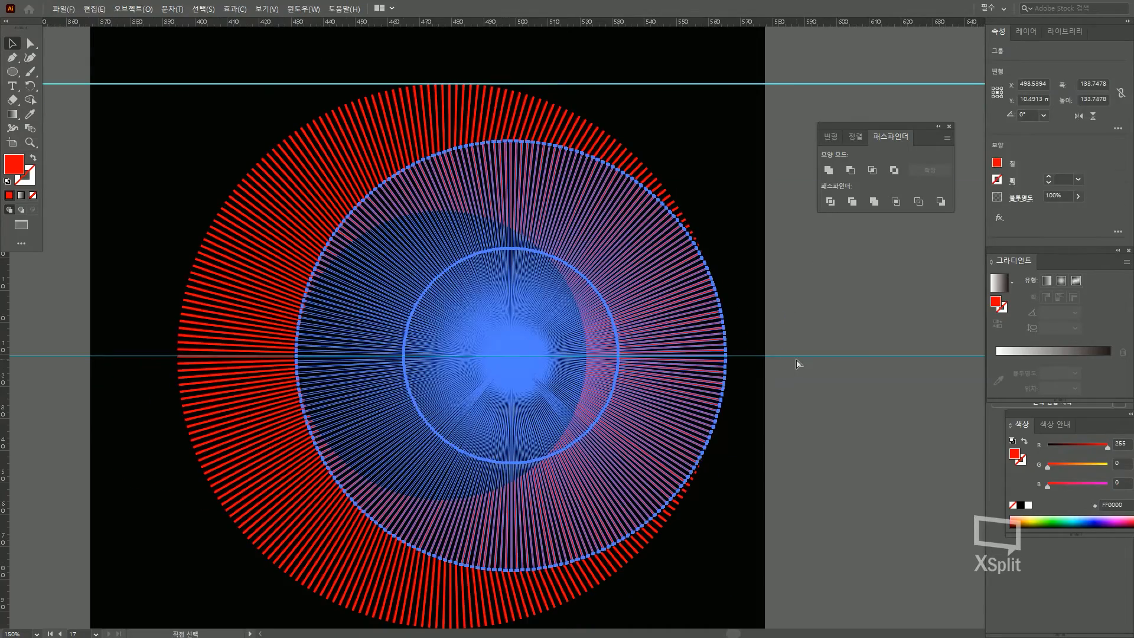
key("Delete")
key("ctrl+z")
key("Delete")
scroll(802, 303, "down", 2)
scroll(670, 338, "up", 1)
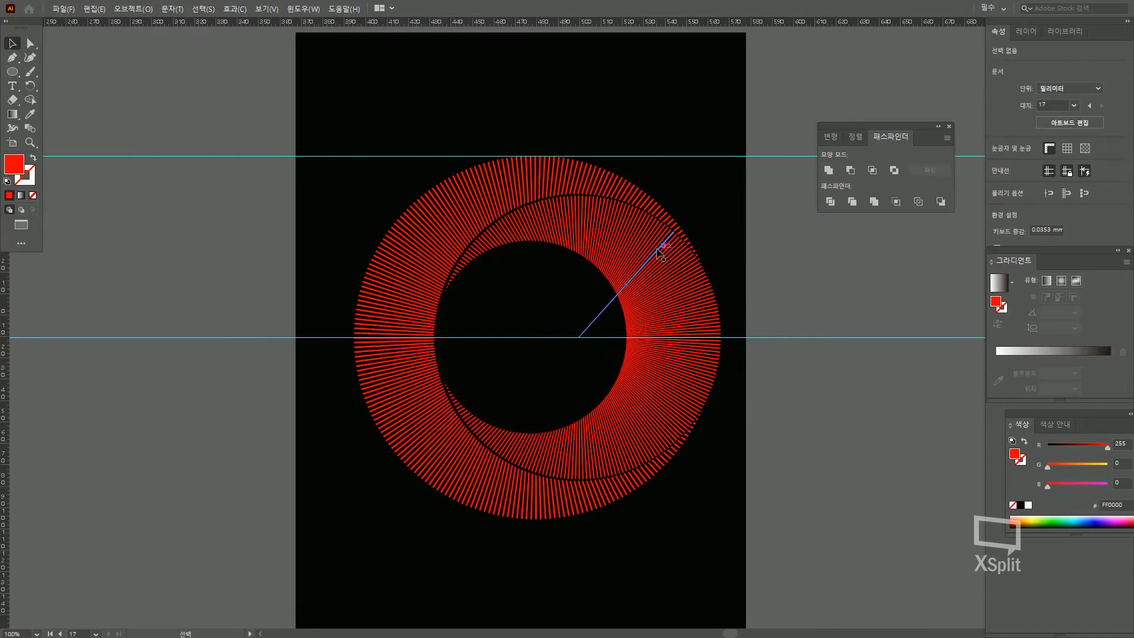
left_click_drag(712, 252, 695, 255)
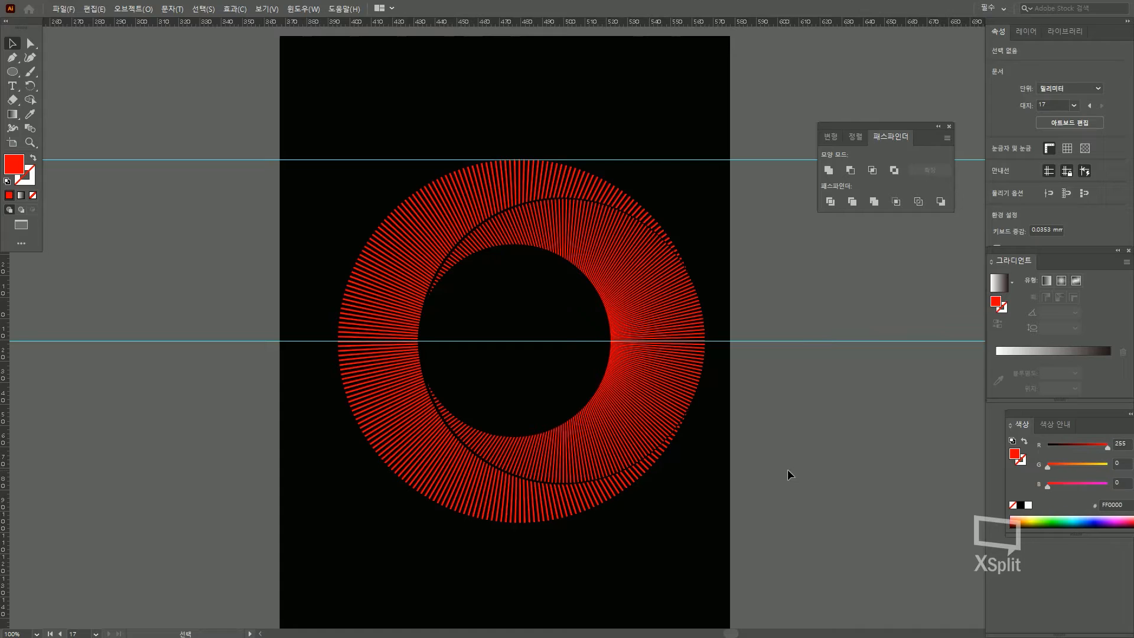
Step: Restore the inner radial group for good and deselect it
key("ctrl+z")
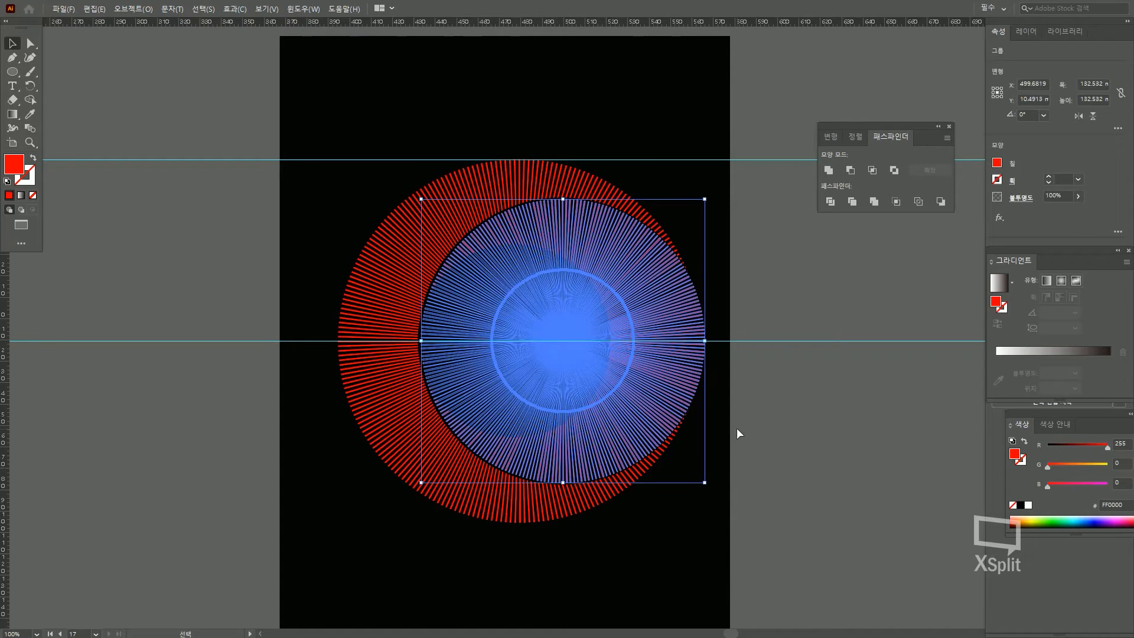
left_click(736, 427)
right_click(772, 425)
left_click(754, 409)
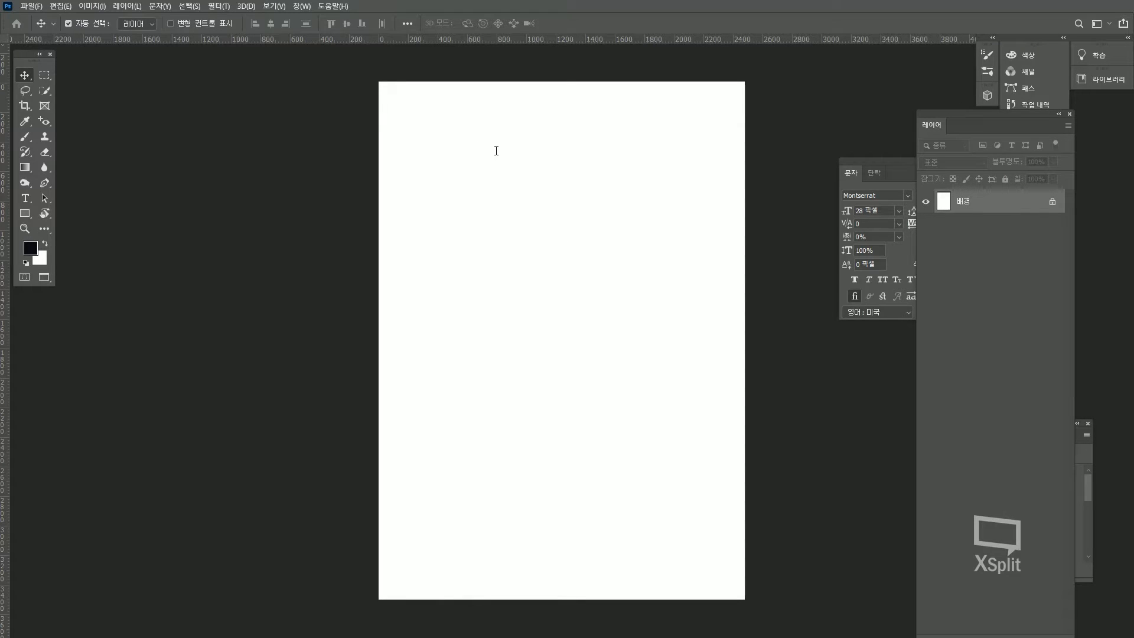
Step: Copy all the radial artwork from Illustrator and paste it into Photoshop as pixels
left_click_drag(571, 186, 555, 186)
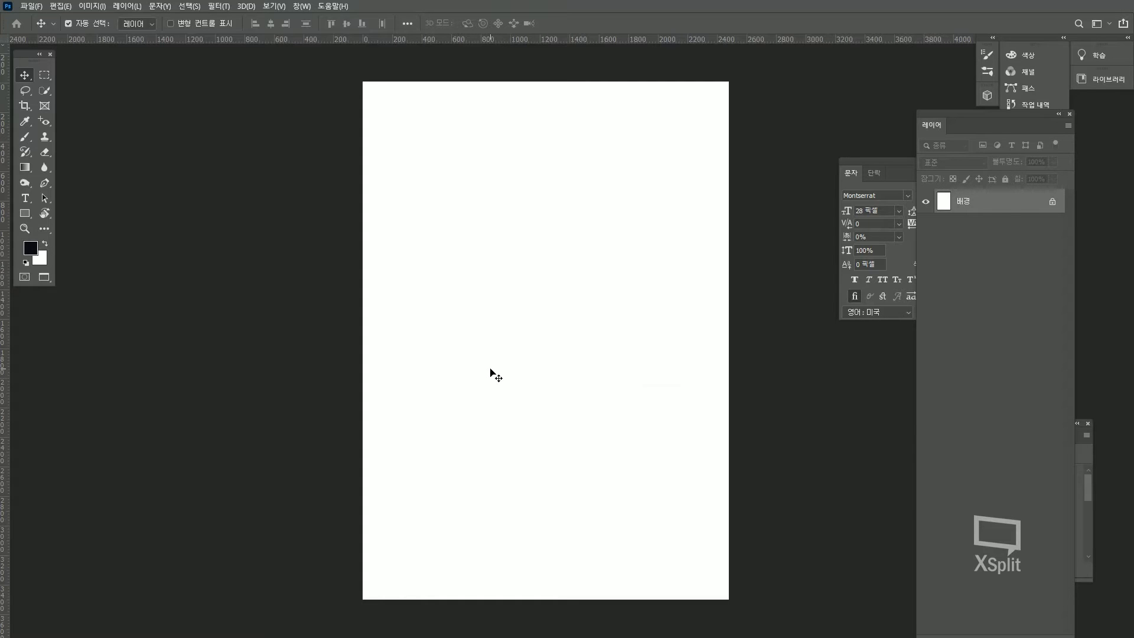
key("alt+Tab")
key("alt+Tab")
left_click(727, 214)
left_click_drag(740, 152, 267, 494)
key("alt+Tab")
key("Tab")
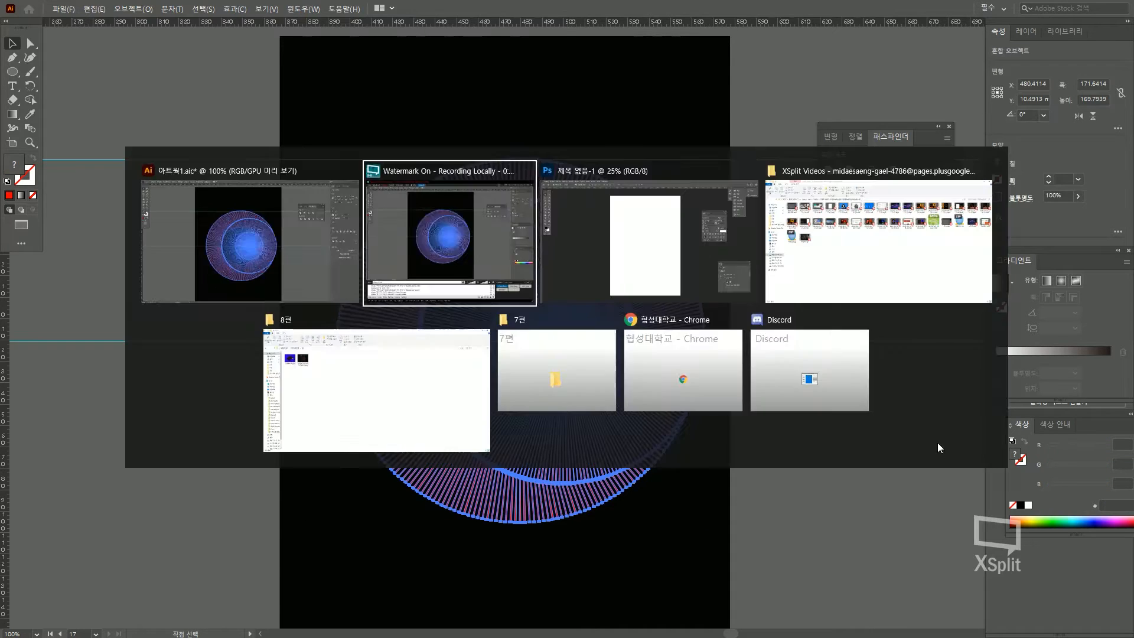
key("ctrl+v")
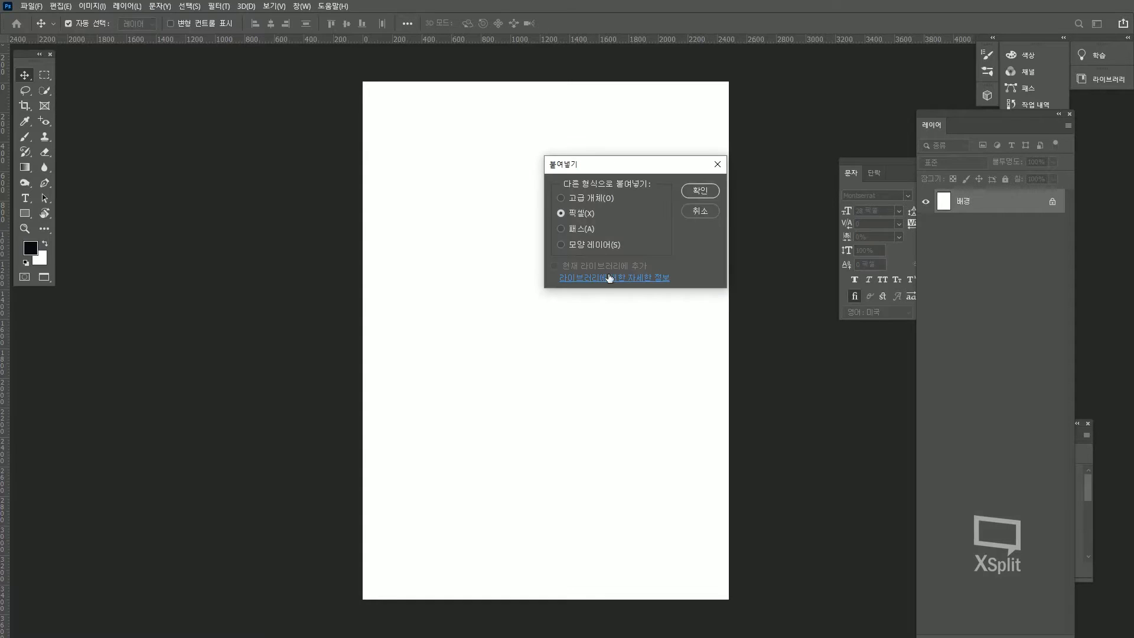
left_click(701, 190)
key("Return")
left_click_drag(633, 302, 664, 303)
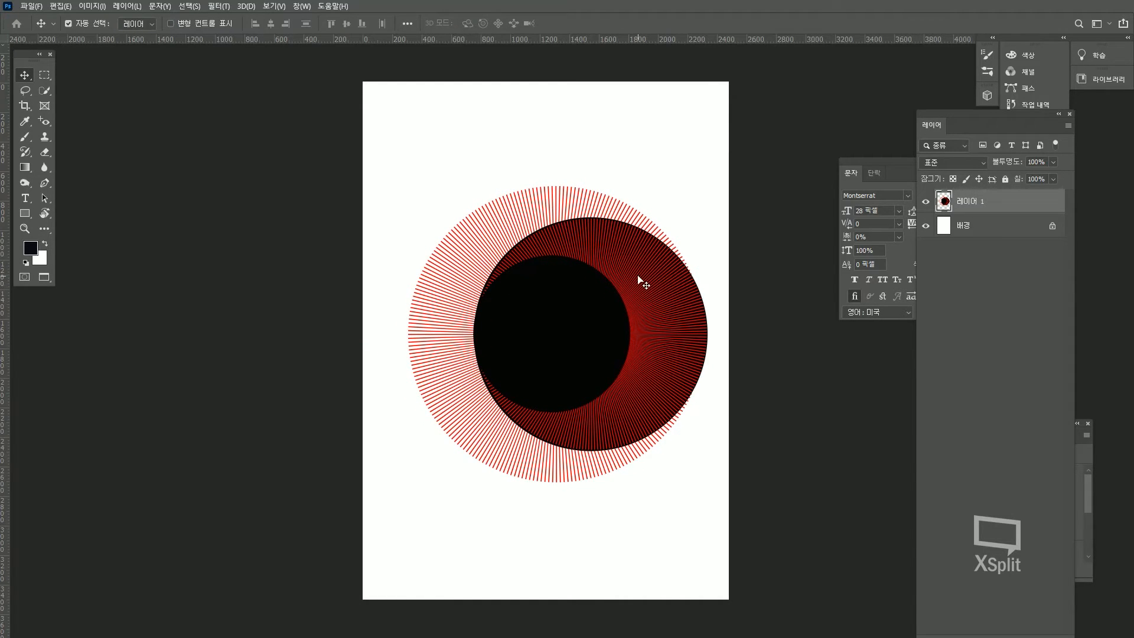
Step: Create 레이어 2 filled with black sampled from the ring centre and move it below the rings
key("m")
left_click_drag(363, 78, 813, 630)
key("ctrl+shift+n")
key("Return")
key("i")
left_click(574, 313)
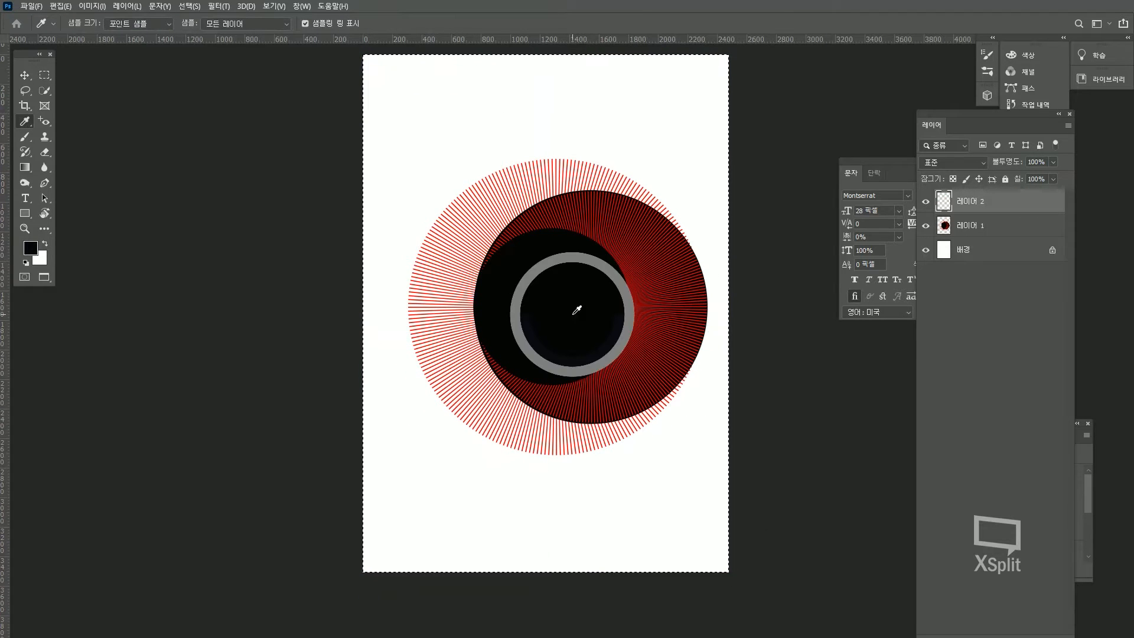
key("alt+BackSpace")
key("ctrl+[")
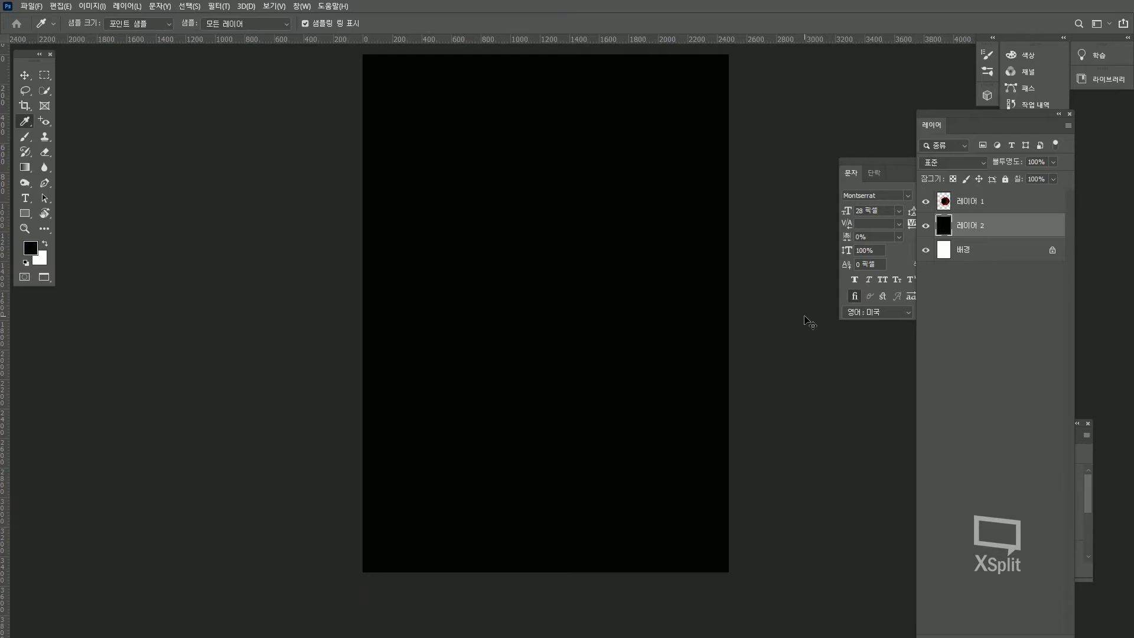
key("ctrl+d")
Step: Nudge the ring layer slightly down, lock the black 레이어 2, then reselect 레이어 1
key("v")
left_click(810, 322)
left_click_drag(639, 227, 639, 228)
left_click(659, 127)
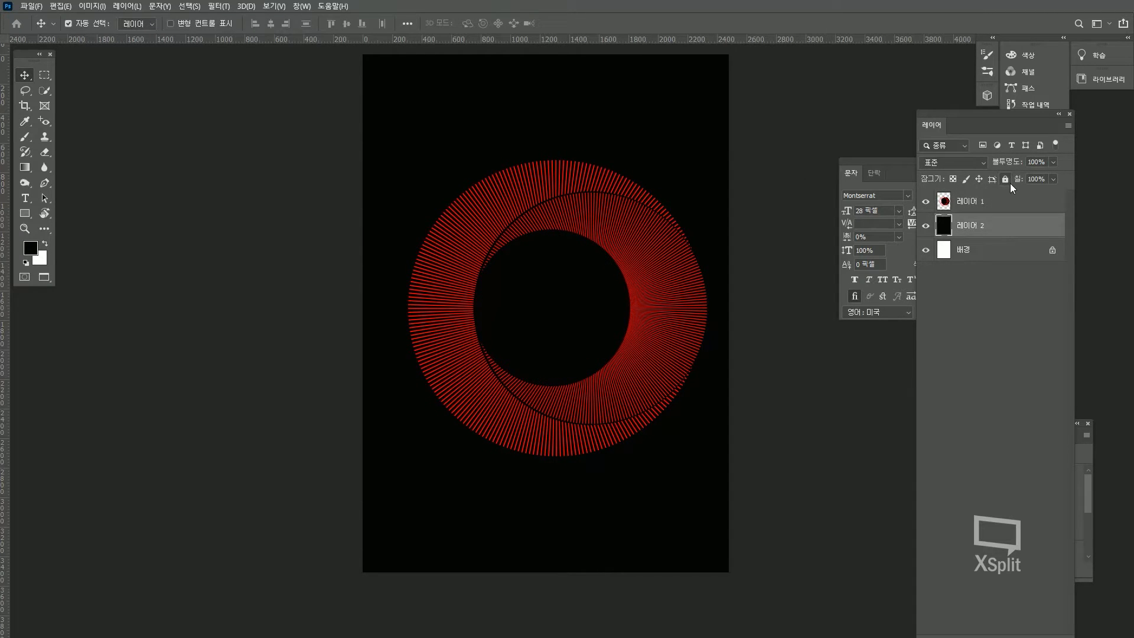
left_click(1008, 182)
left_click(711, 130)
left_click_drag(978, 114, 970, 74)
left_click_drag(725, 161, 711, 166)
scroll(597, 212, "up", 1)
left_click(597, 211)
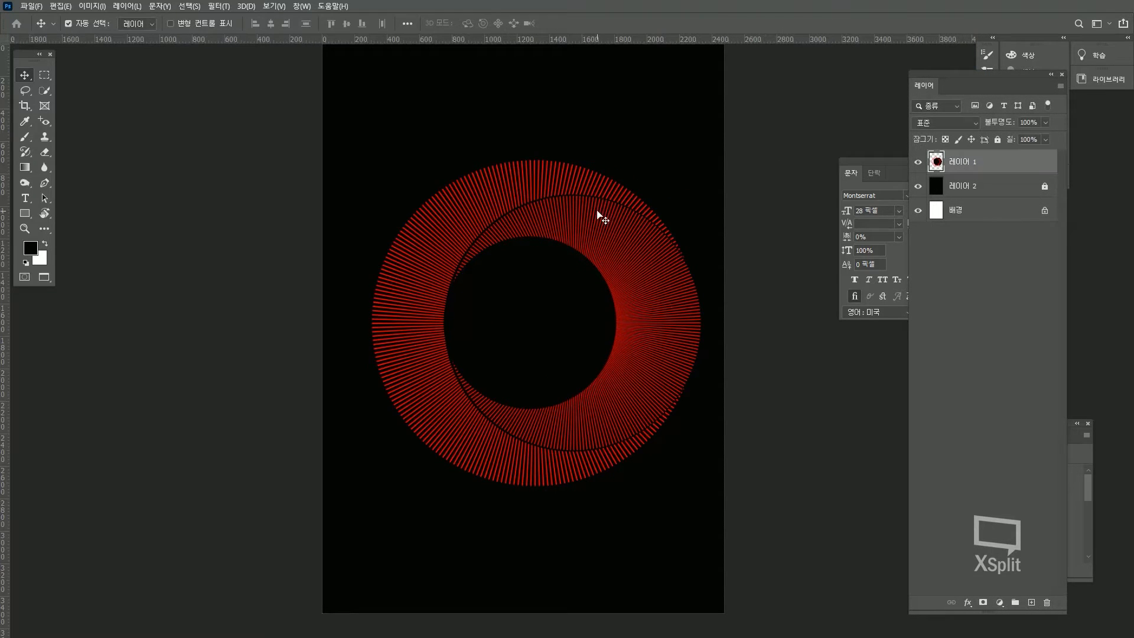
Step: Apply a Hue/Saturation hue shift of +80 to 레이어 1, turning the rays yellow-green
key("ctrl+u")
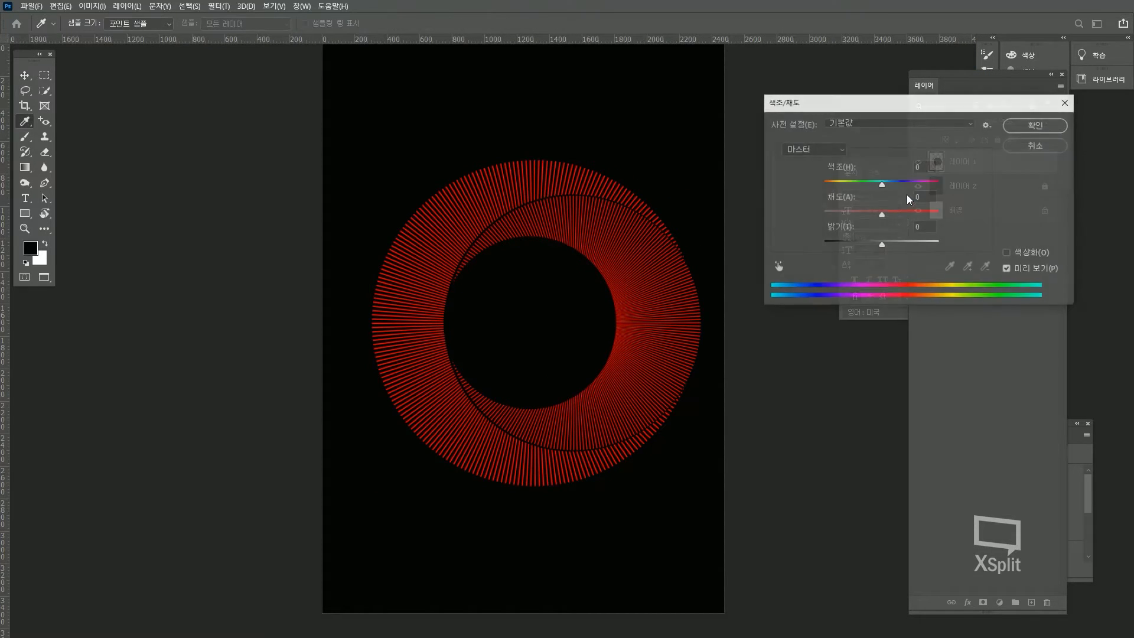
left_click_drag(884, 187, 918, 187)
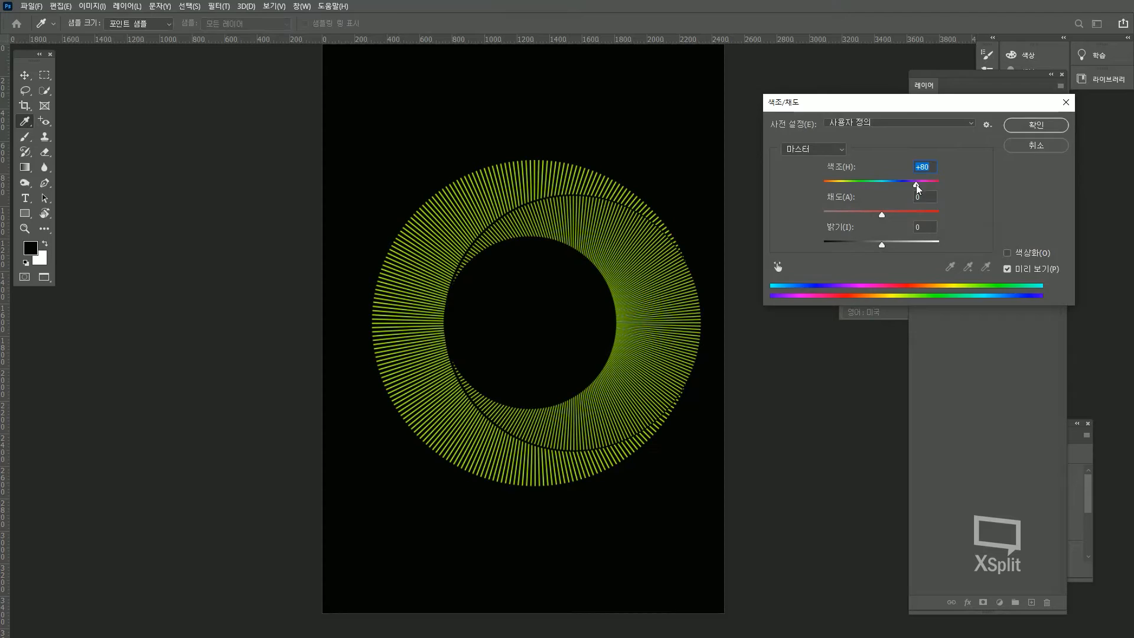
key("Return")
key("v")
left_click_drag(673, 163, 665, 165)
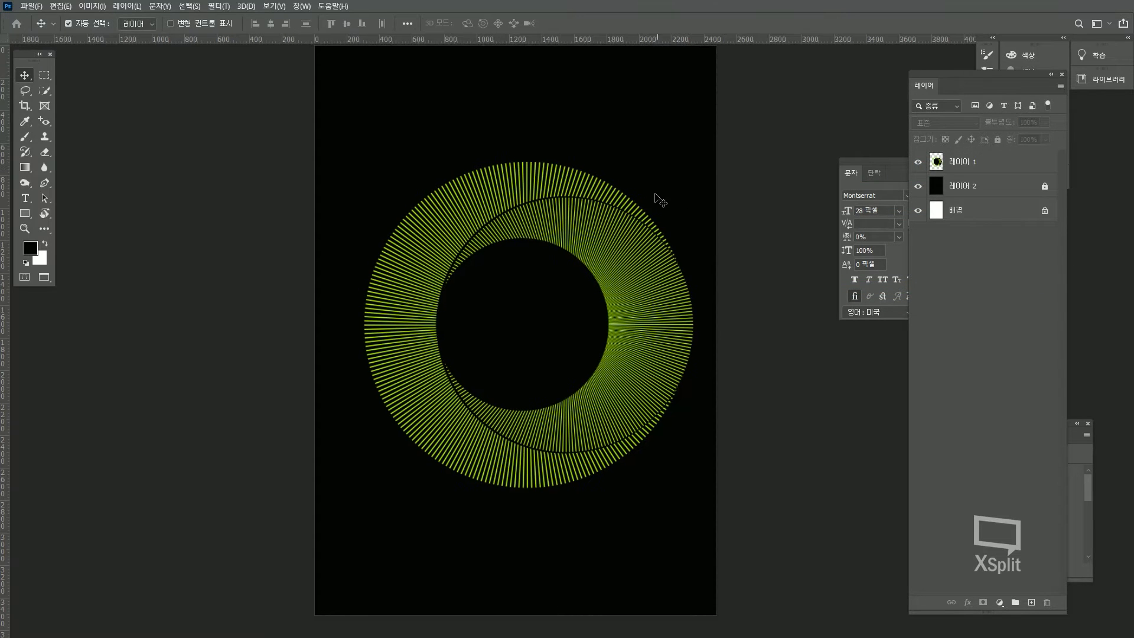
Step: Alt-drag a copy of the ring to the right and place 레이어 1 복사 beneath the original
left_click(611, 219)
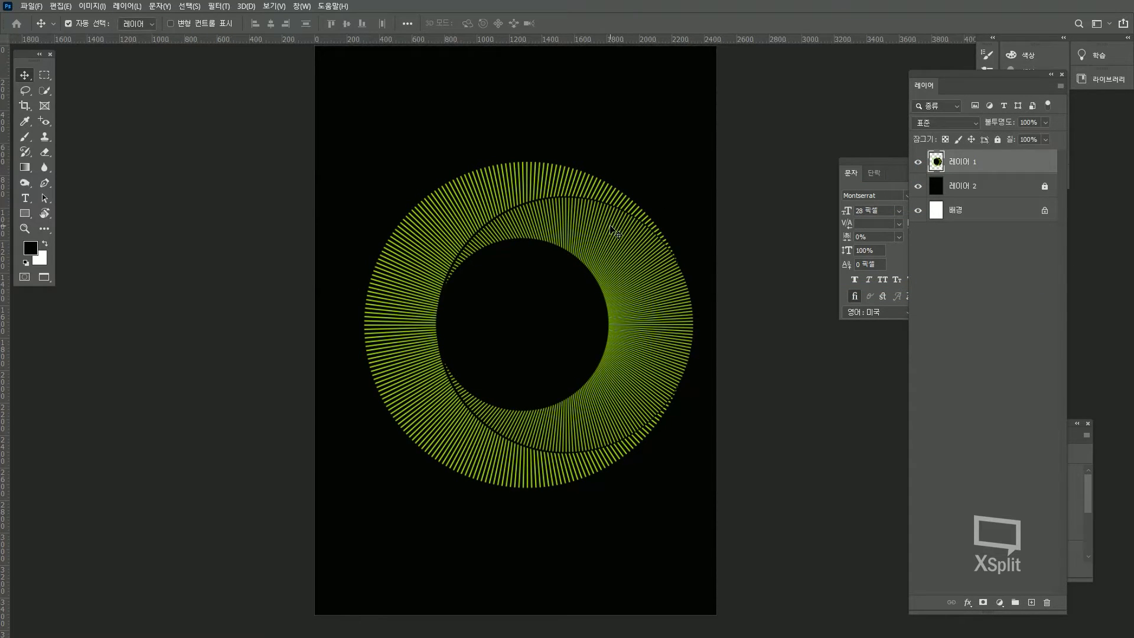
left_click_drag(454, 198, 525, 198)
key("ctrl+z")
left_click_drag(652, 209, 879, 207)
mouse_move(671, 227)
left_mouse_down()
mouse_move(651, 229)
mouse_move(697, 236)
mouse_move(680, 239)
left_mouse_up()
left_click(691, 266)
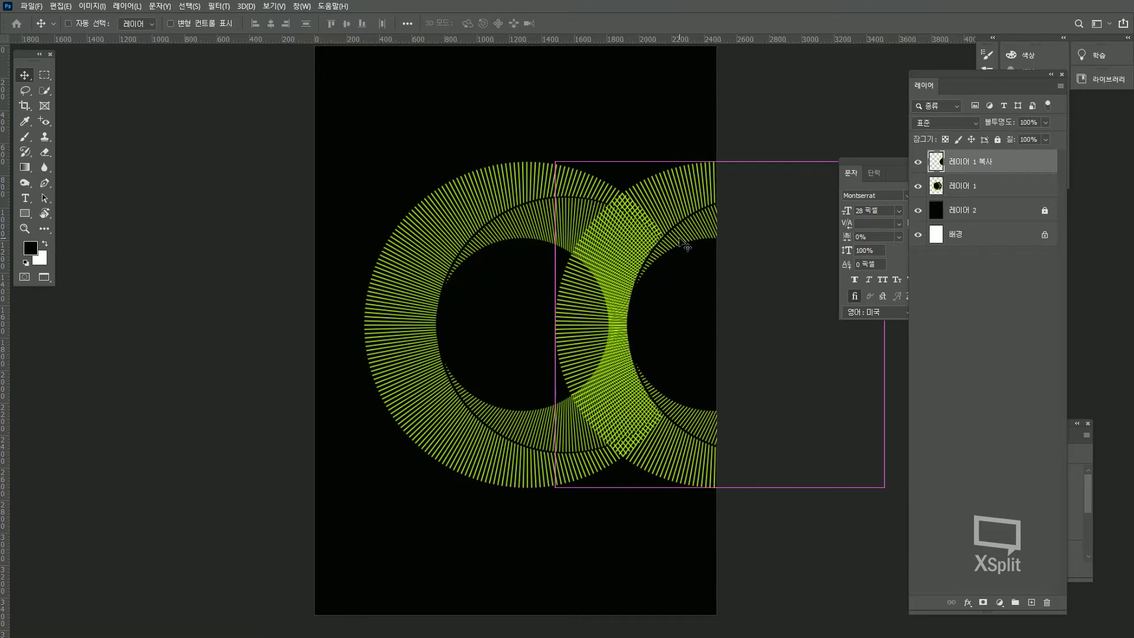
key("ctrl+bracketleft")
scroll(679, 229, "up", 1)
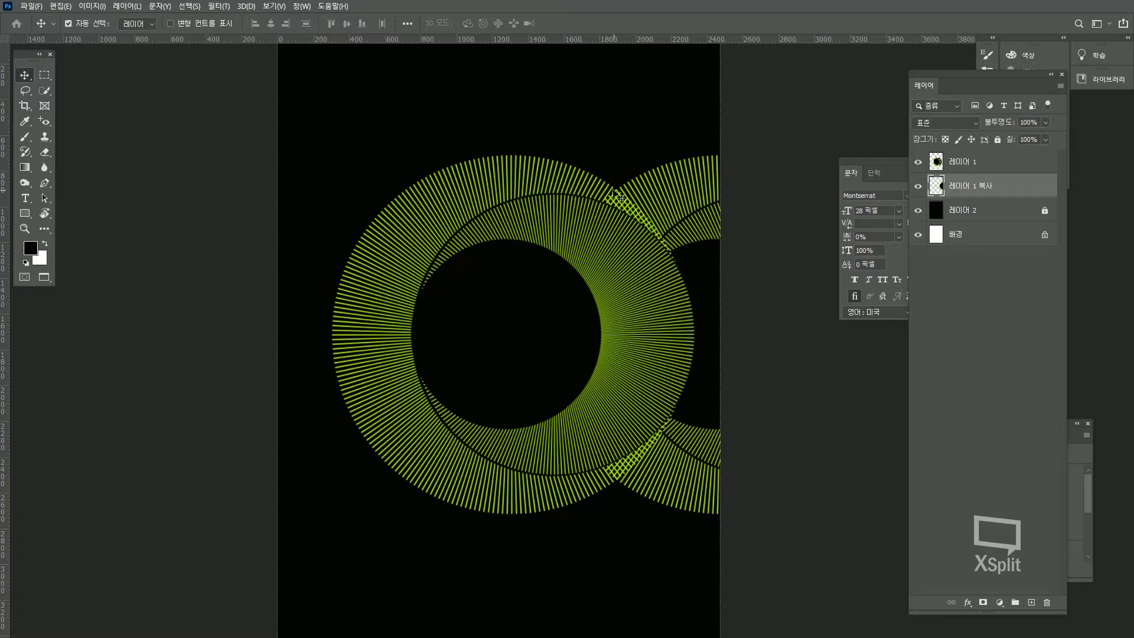
Step: Draw a circular Elliptical Marquee selection around the left ring, then clear it
left_click(45, 75)
right_click(45, 75)
left_click(127, 87)
left_click_drag(516, 326, 668, 489)
key("v")
left_click_drag(530, 354, 546, 356)
key("ctrl+z")
key("m")
left_click_drag(476, 325, 690, 518)
key("ctrl+d")
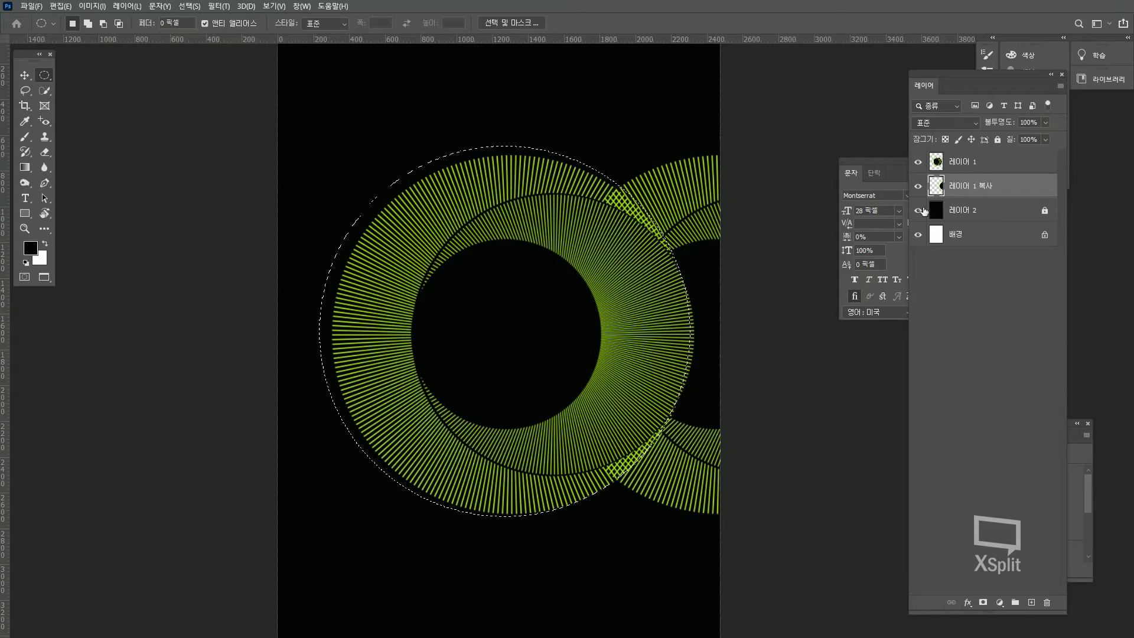
Step: Delete the circled area from 레이어 1 복사 rather than the original ring, keeping the selection
key("v")
left_click(972, 162)
key("Delete")
key("ctrl+z")
left_click(978, 185)
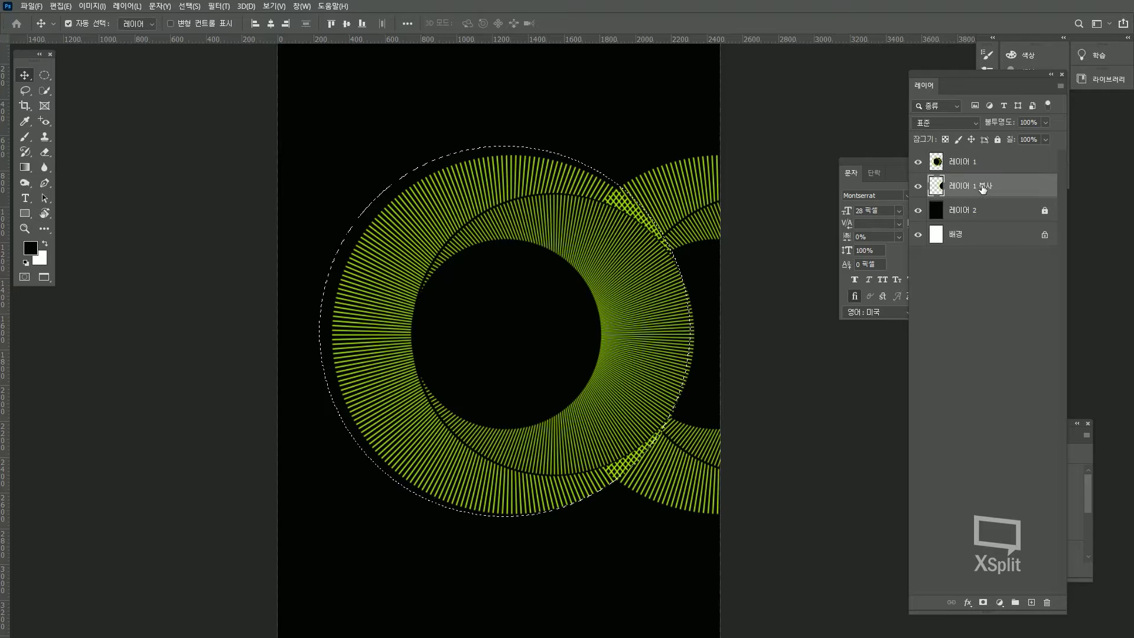
key("Delete")
key("ctrl+d")
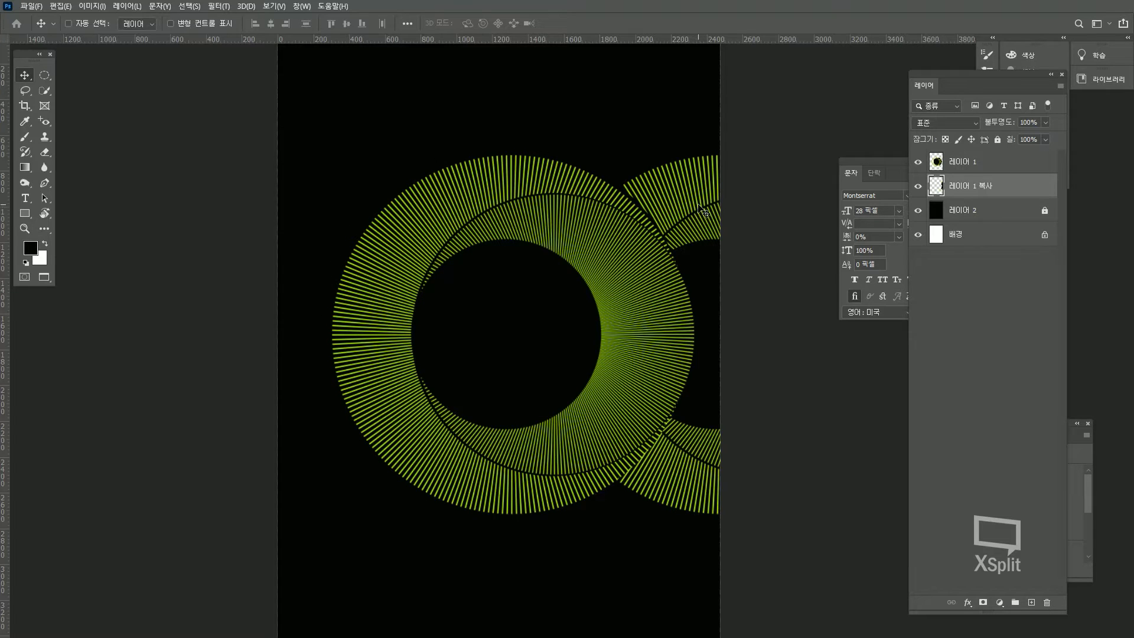
key("ctrl+z")
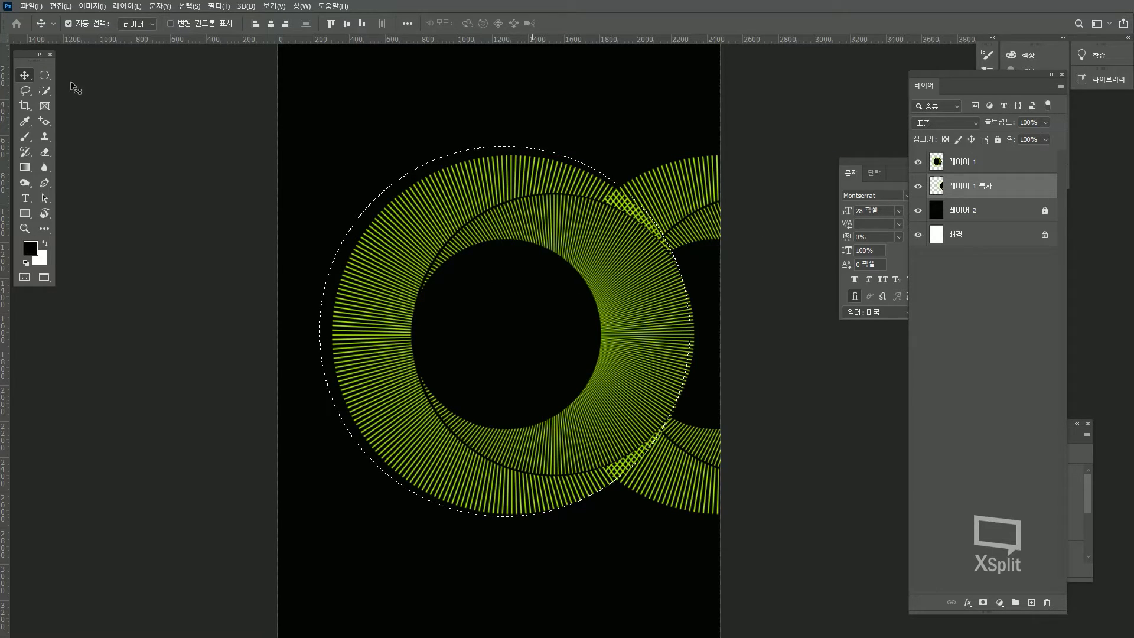
Step: Redraw the circle over the front ring and erase the copy's lines inside it
left_click(45, 76)
left_click(563, 317)
left_click_drag(506, 336, 690, 513)
left_click_drag(514, 339, 519, 321)
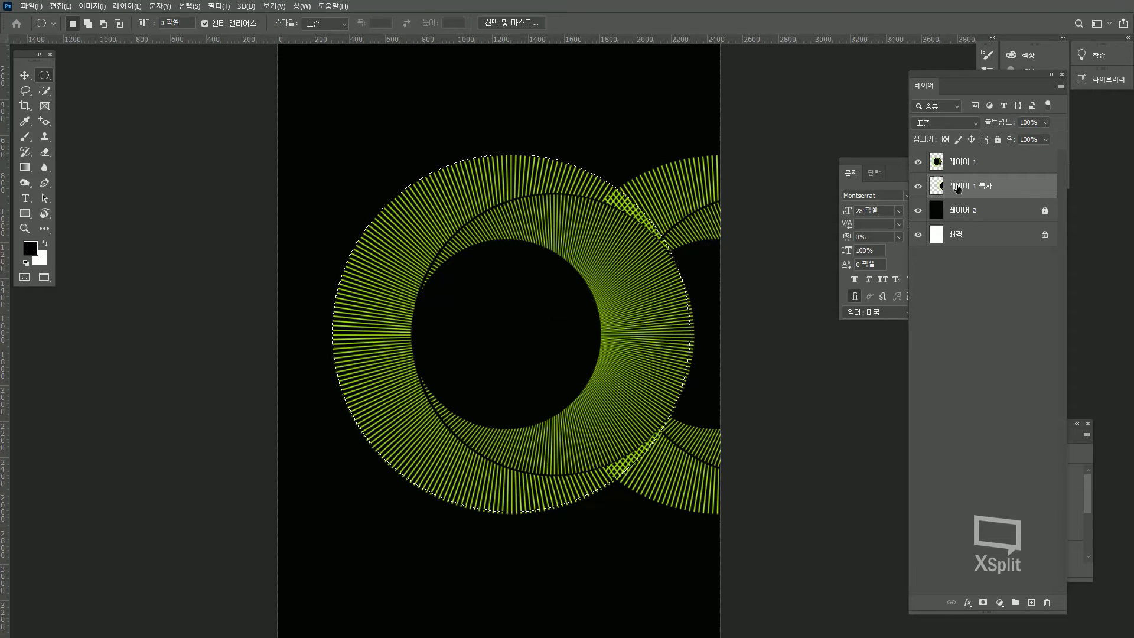
key("Delete")
key("ctrl+d")
key("v")
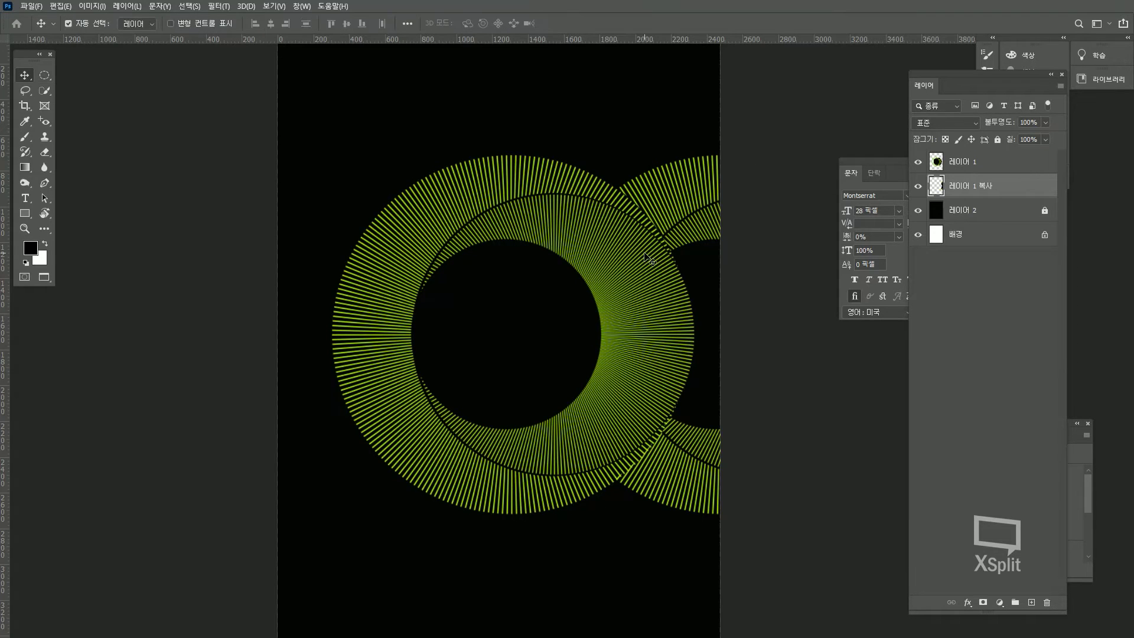
scroll(677, 207, "up", 1)
scroll(685, 219, "down", 2)
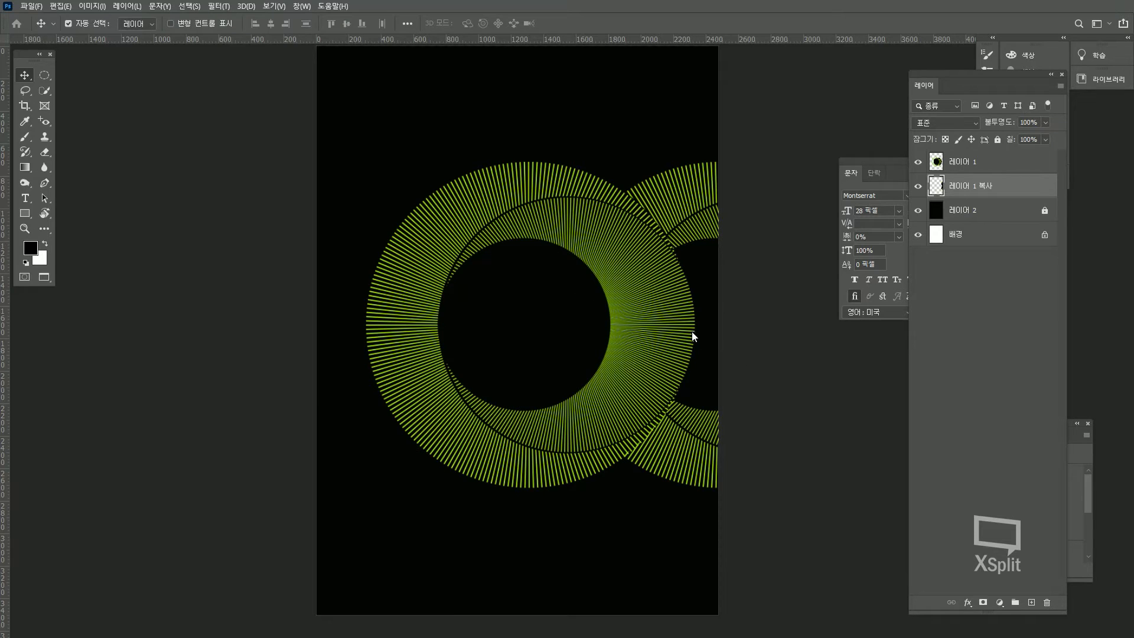
scroll(692, 331, "down", 3)
scroll(712, 313, "down", 1)
Step: Move the copied ring upward and lower its opacity by typing 8, then 6
left_click_drag(715, 263, 696, 308)
left_click_drag(676, 248, 725, 218)
key("8")
key("6")
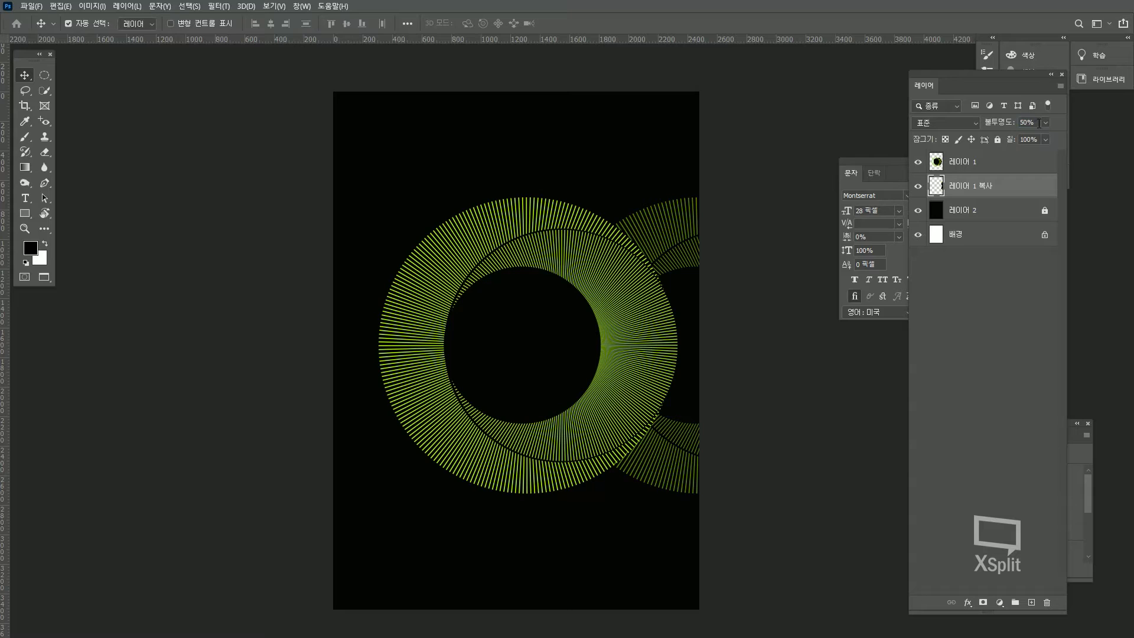
left_click(591, 128)
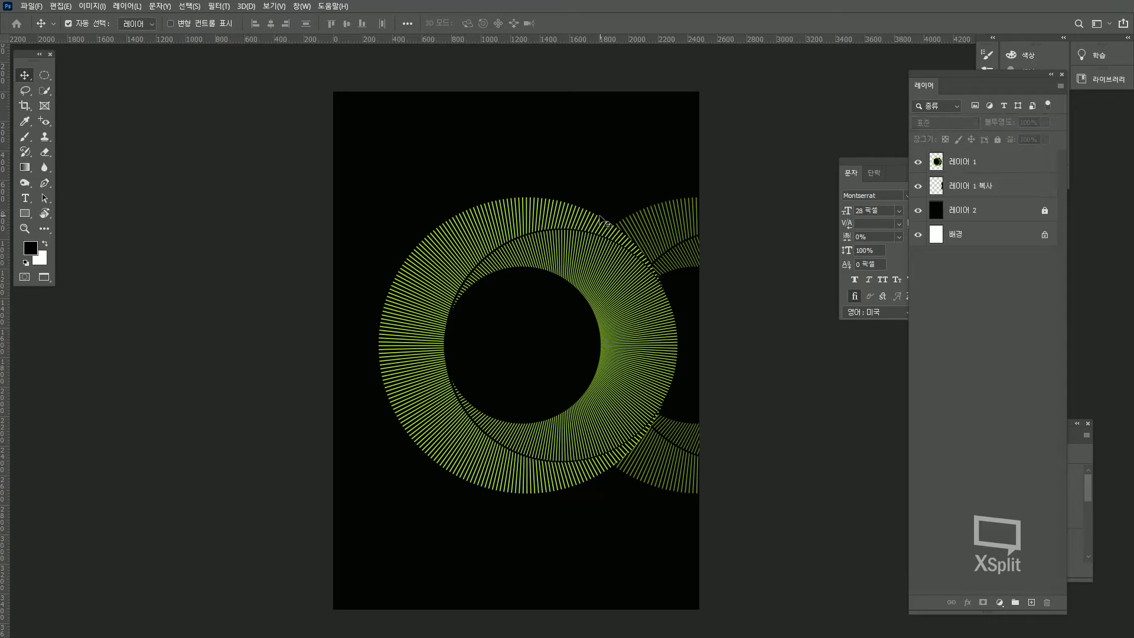
left_click_drag(469, 157, 705, 373)
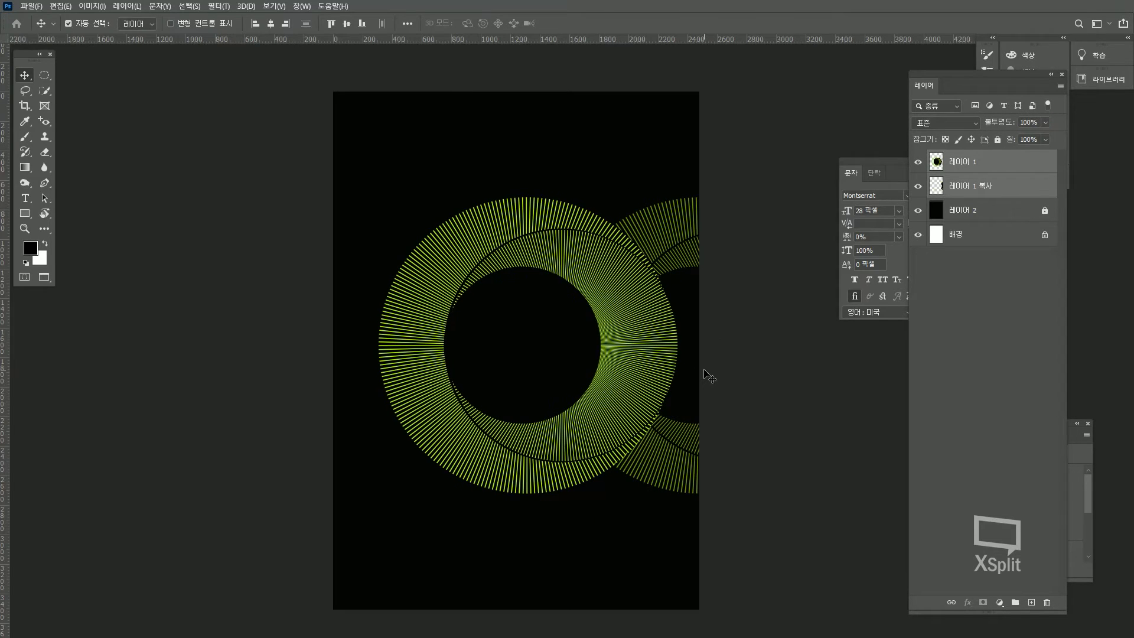
left_click(462, 150)
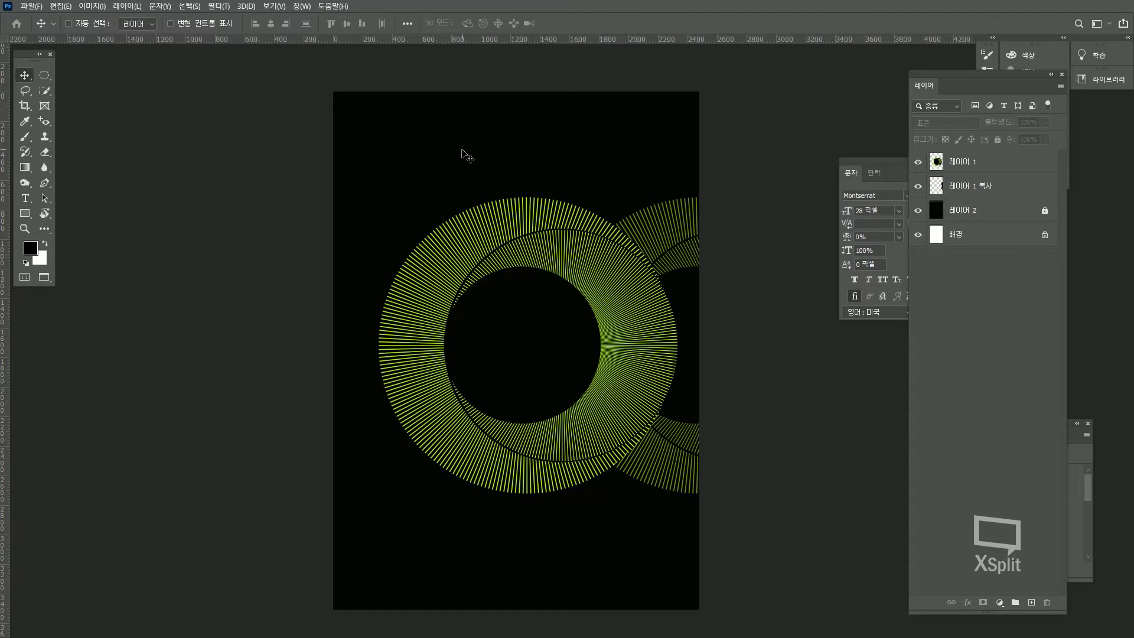
scroll(368, 108, "up", 1)
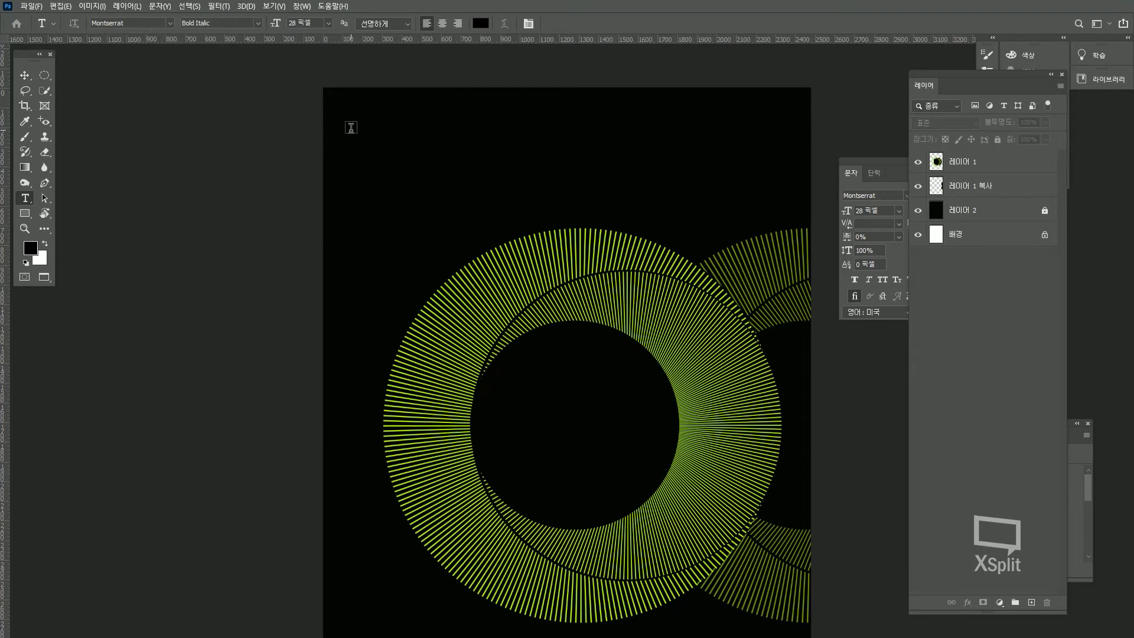
Step: Create a 60×60 px rectangle shape filled red as a temporary measuring square
scroll(464, 155, "up", 1)
left_click(46, 77)
right_click(47, 80)
left_click(77, 74)
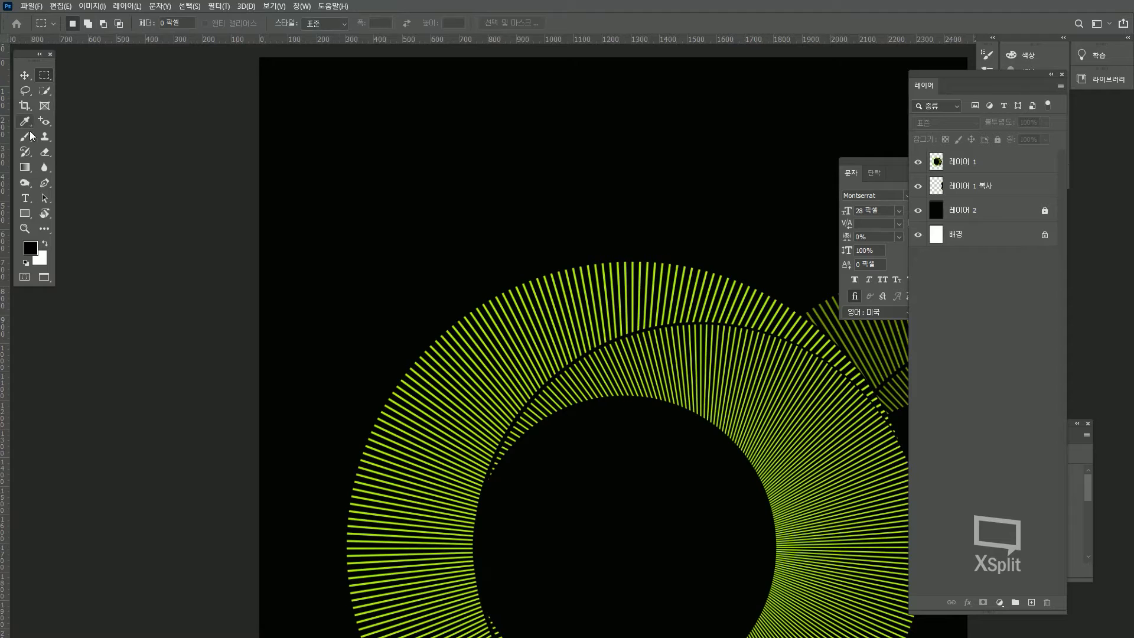
left_click(25, 213)
left_click(371, 126)
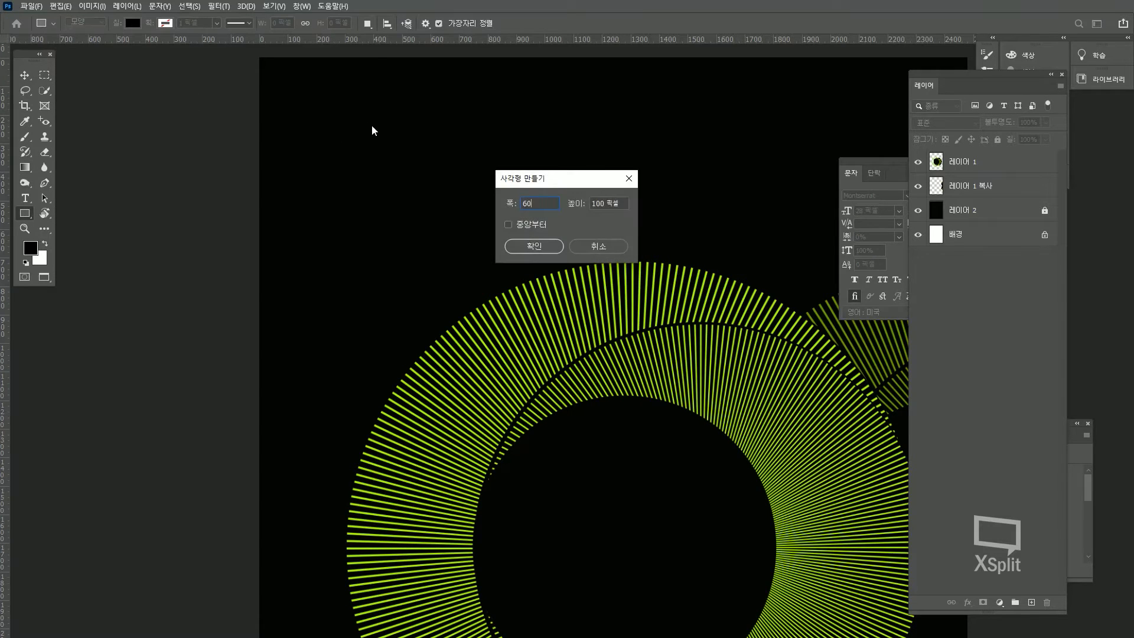
key("Return")
scroll(372, 125, "up", 1)
key("v")
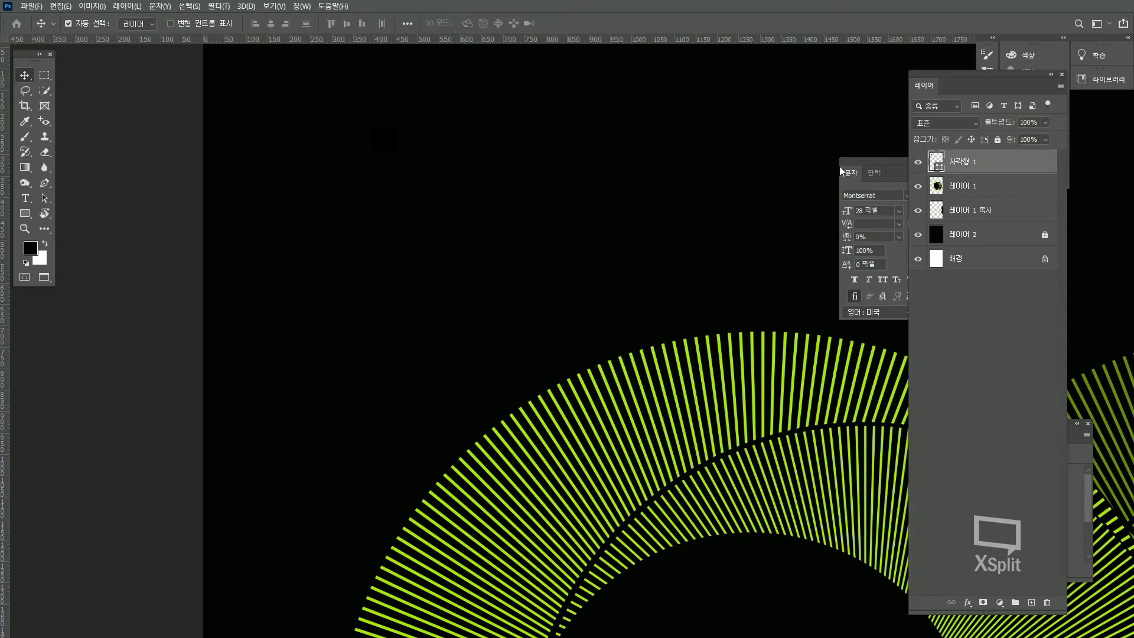
double_click(941, 166)
left_click(829, 389)
key("Return")
Step: Place vertical and horizontal guides along the red square's inner edges in the top-left corner
left_click_drag(396, 105, 333, 225)
scroll(332, 224, "up", 4)
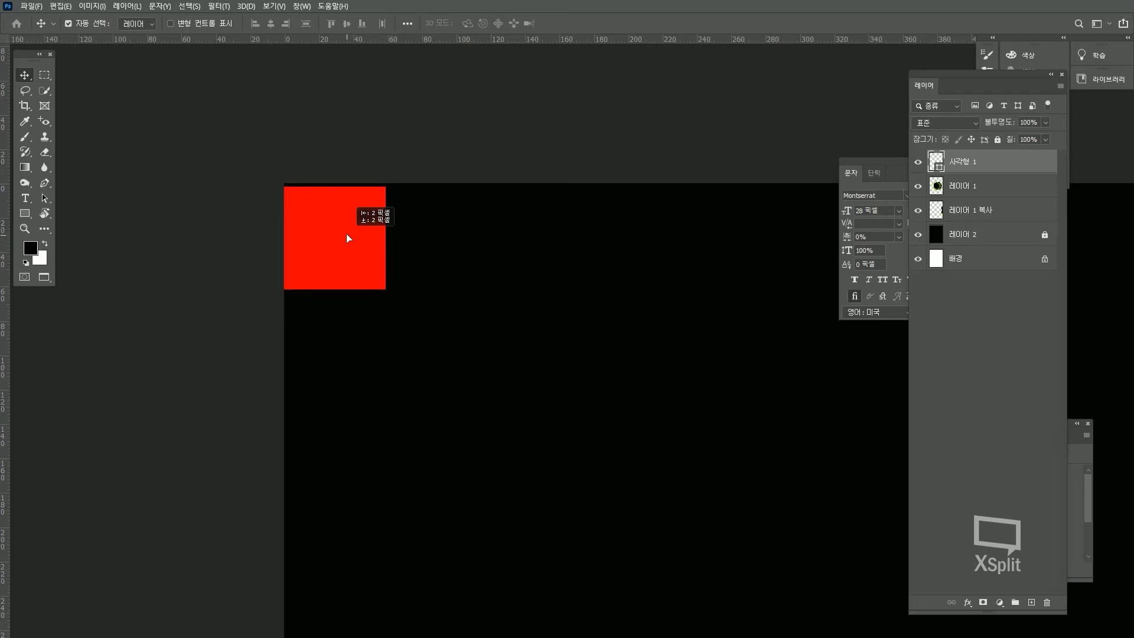
left_click_drag(4, 312, 385, 312)
scroll(384, 192, "up", 3)
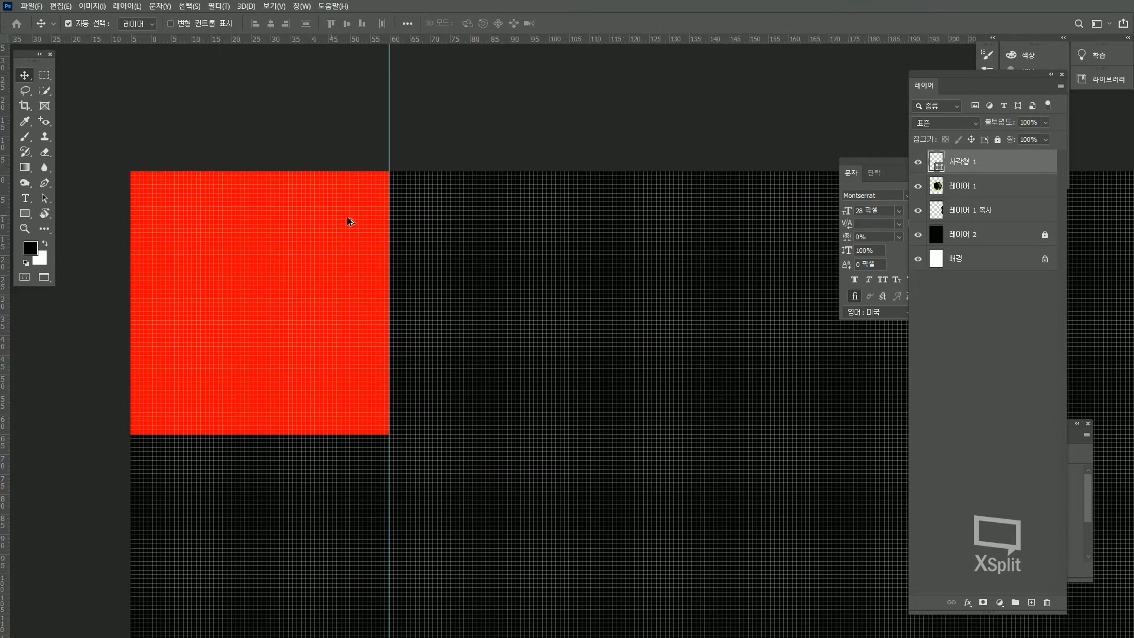
left_click_drag(389, 250, 394, 220)
left_click_drag(404, 40, 339, 435)
Step: Move the square into the top-right corner and add a vertical guide at its left edge
scroll(325, 292, "down", 11)
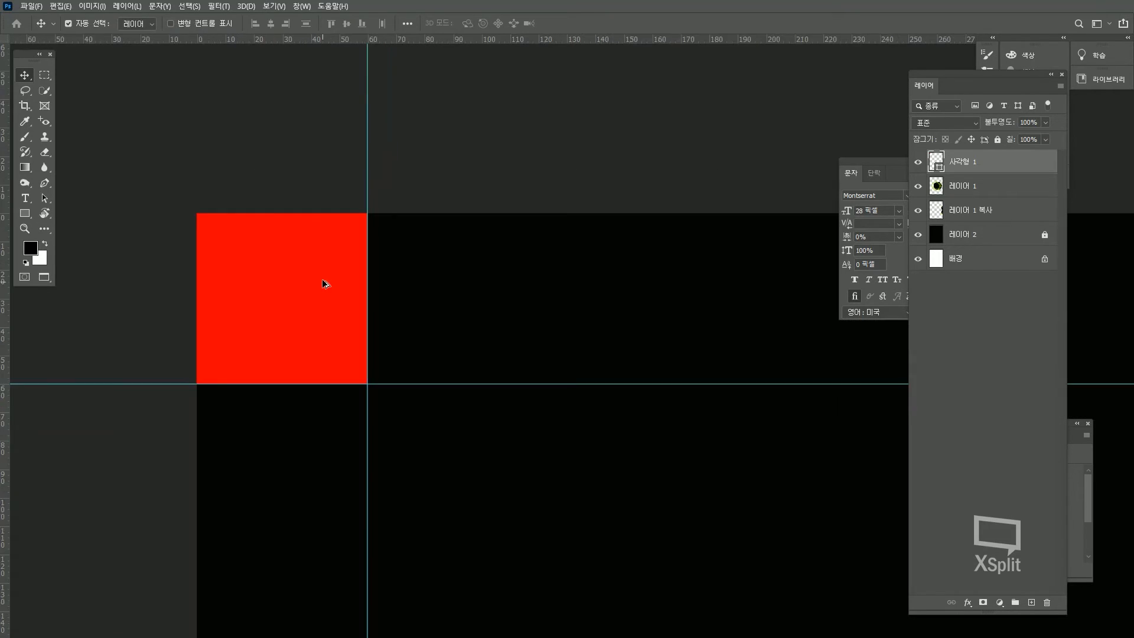
left_click_drag(401, 267, 703, 295)
scroll(154, 265, "down", 3)
left_click_drag(793, 307, 299, 349)
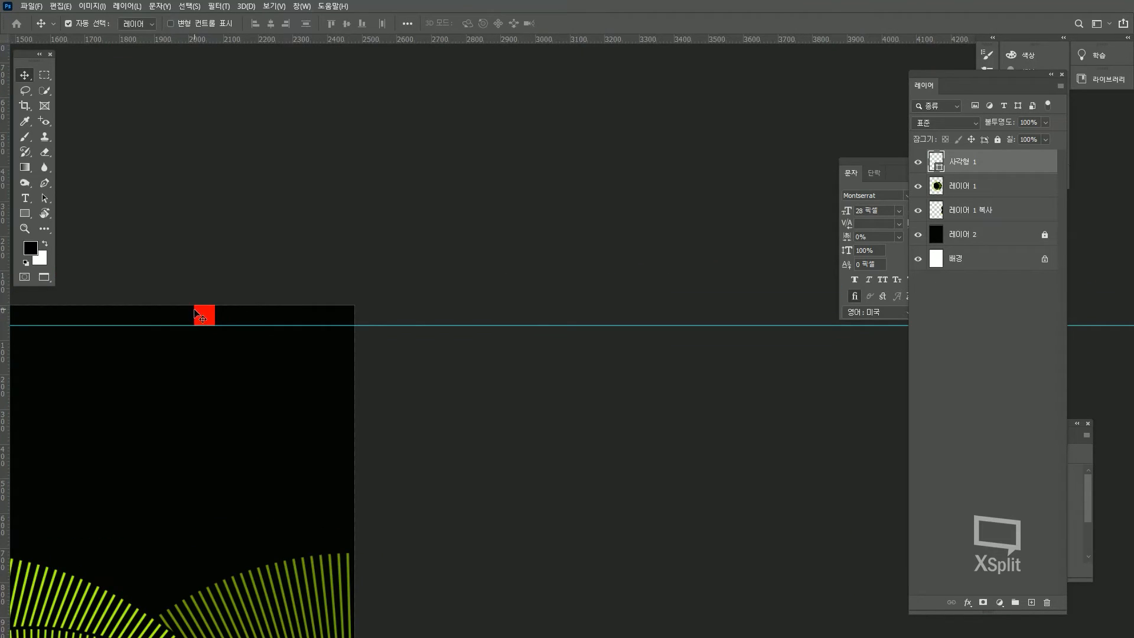
left_click_drag(208, 319, 395, 320)
scroll(341, 322, "up", 4)
left_click_drag(4, 358, 331, 362)
Step: Move the square flush into the bottom-right corner and add horizontal guides at its top edge
scroll(475, 307, "down", 2)
scroll(526, 289, "down", 6)
left_click_drag(546, 313, 729, 36)
scroll(703, 76, "down", 2)
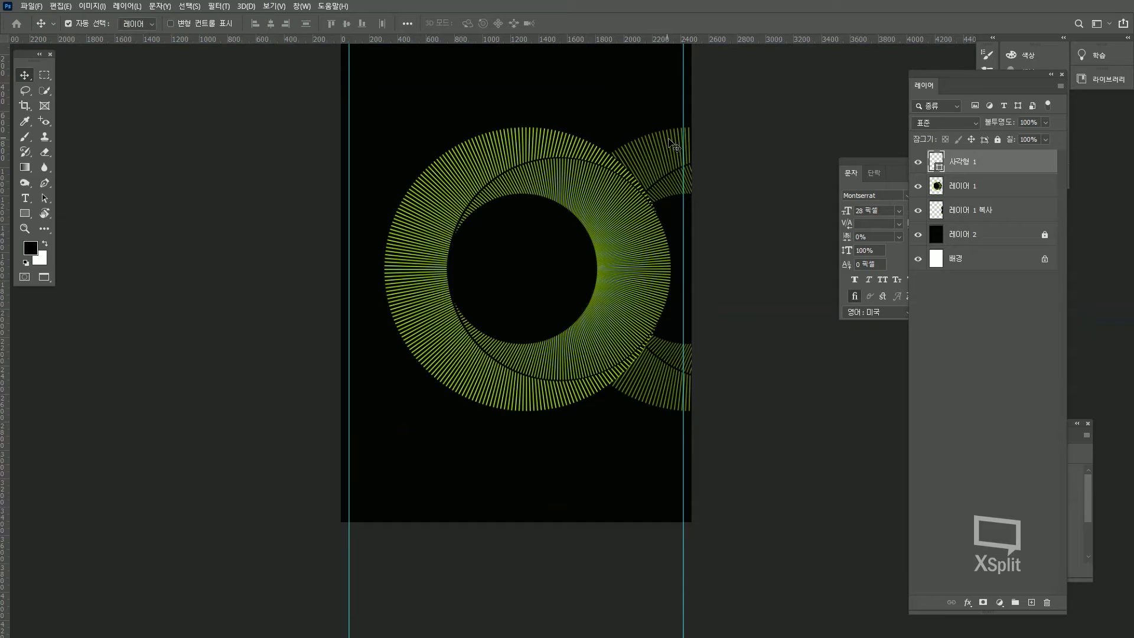
left_click_drag(685, 136, 667, 236)
left_click_drag(674, 135, 674, 507)
scroll(675, 561, "up", 3)
scroll(675, 561, "up", 2)
scroll(679, 385, "down", 3)
left_click_drag(672, 232, 674, 392)
key("Down")
key("Down")
key("Down")
left_click_drag(684, 45, 691, 348)
left_click_drag(737, 40, 708, 380)
Step: Delete the red measuring square, leaving the 60 px margin guides
left_click(672, 400)
key("Delete")
left_click_drag(707, 437, 882, 581)
scroll(715, 431, "down", 5)
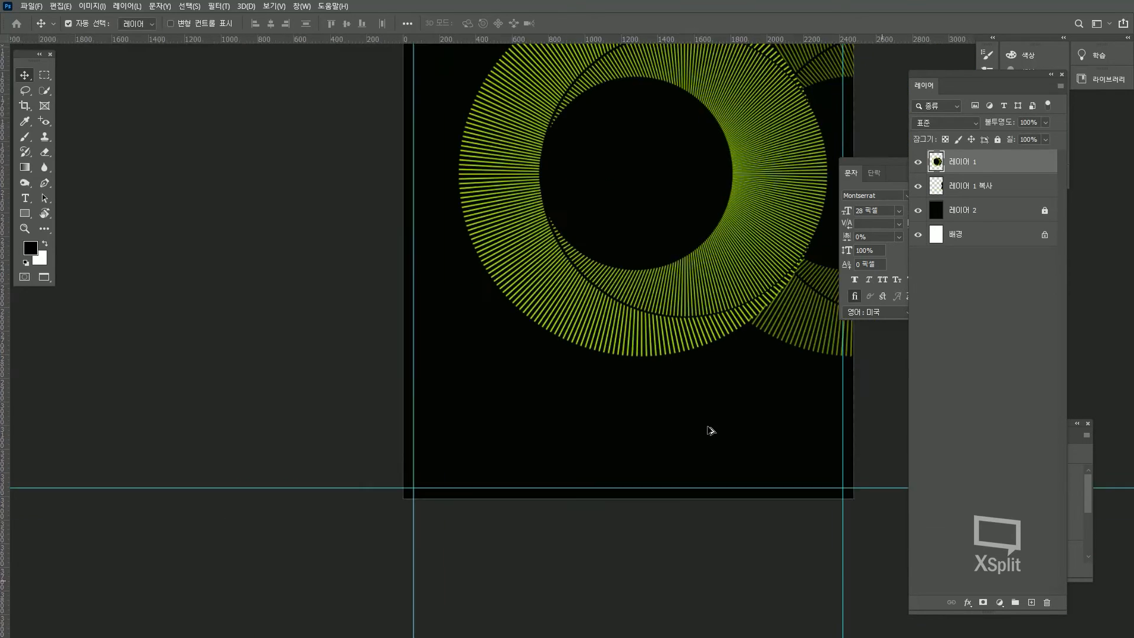
scroll(711, 431, "down", 1)
left_click_drag(604, 171, 557, 456)
scroll(477, 296, "up", 4)
left_click_drag(453, 289, 398, 211)
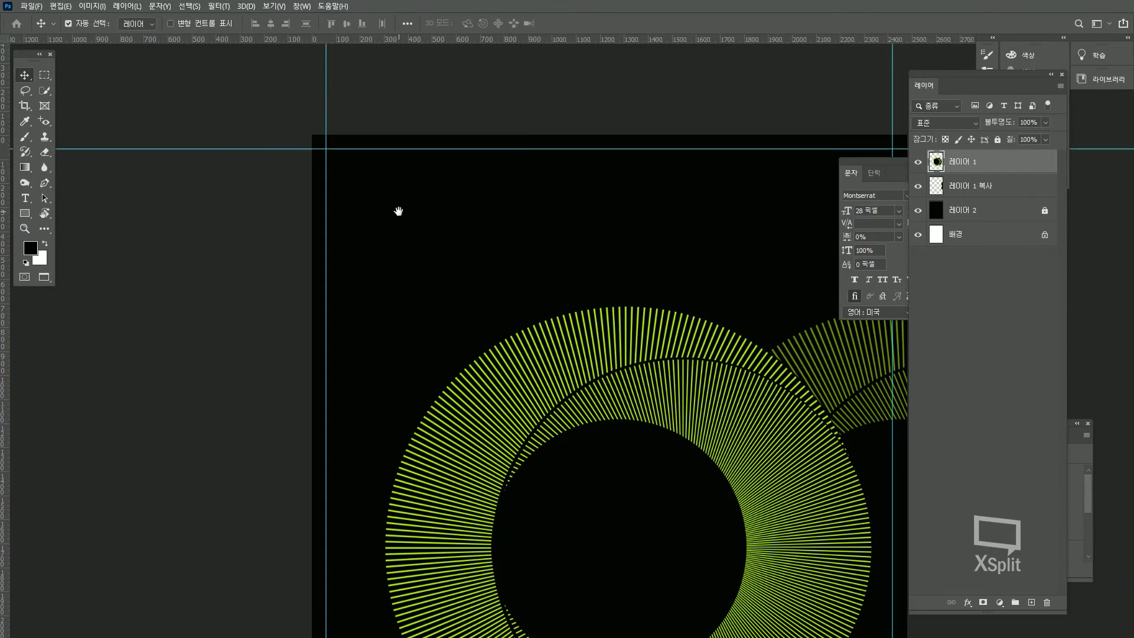
Step: Type the title 'Super Art Work #08' at the top-left margin
key("t")
left_click(356, 173)
key("BackSpace")
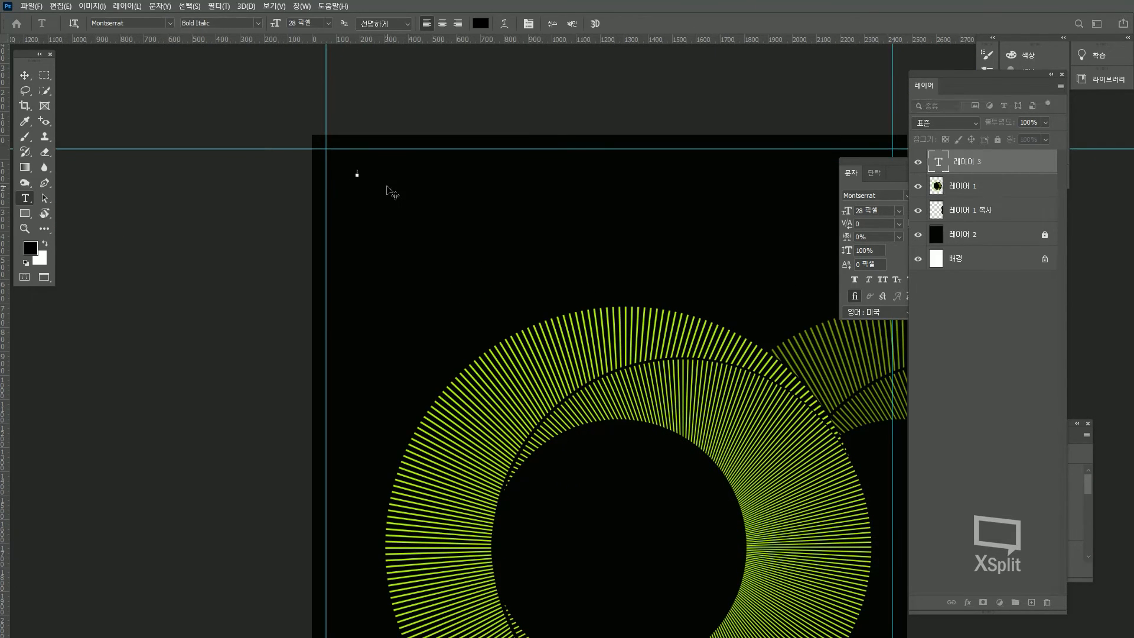
type("Super")
left_click(25, 75)
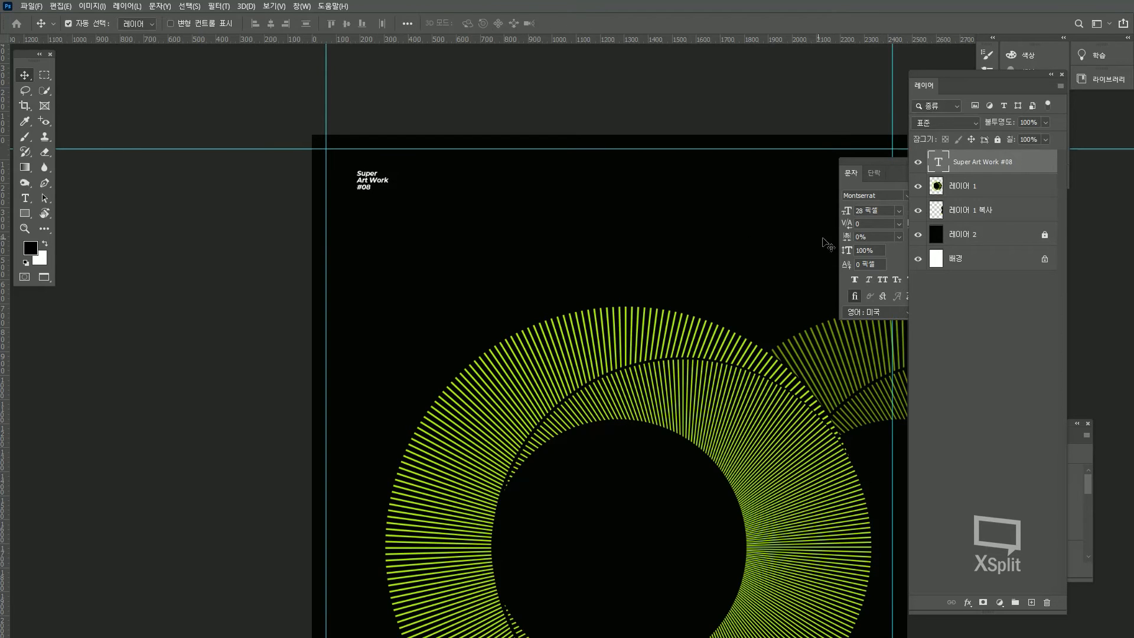
Step: Set the title to 120 px size and 120 px leading, aligned to the margin guides
left_click(870, 211)
type("6")
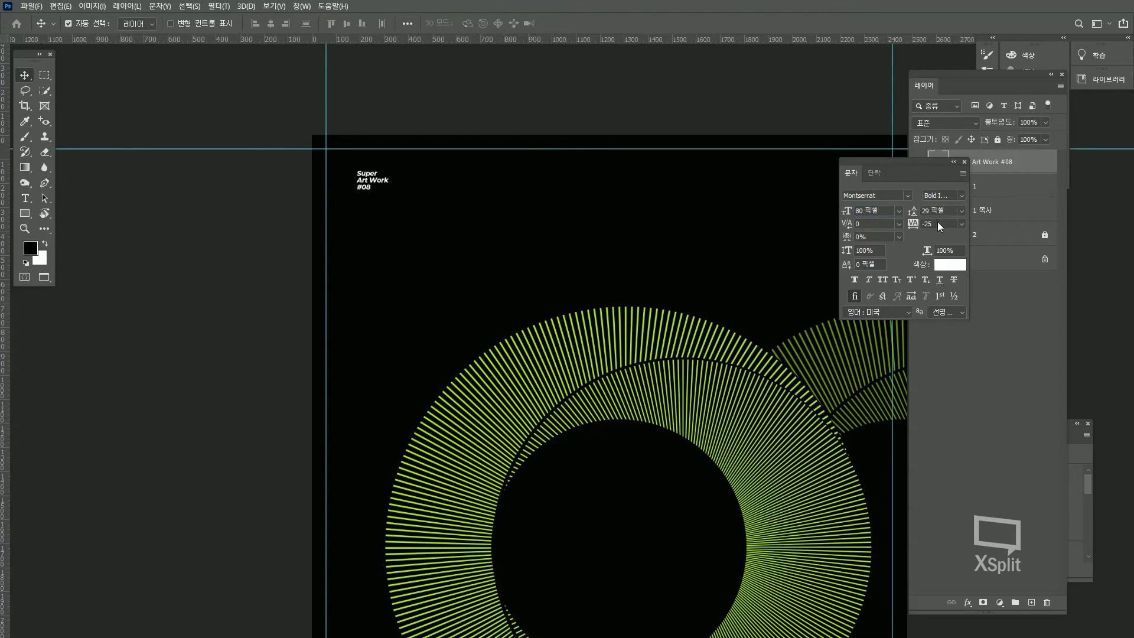
key("Return")
left_click(957, 212)
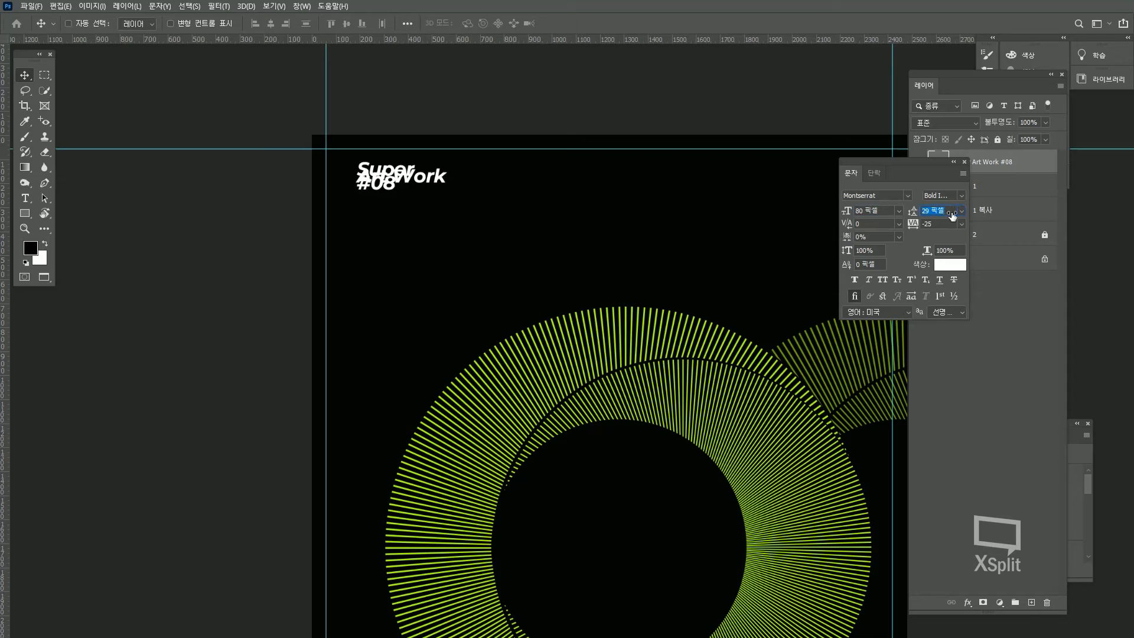
type("80")
key("Return")
left_click_drag(412, 199, 388, 194)
key("Return")
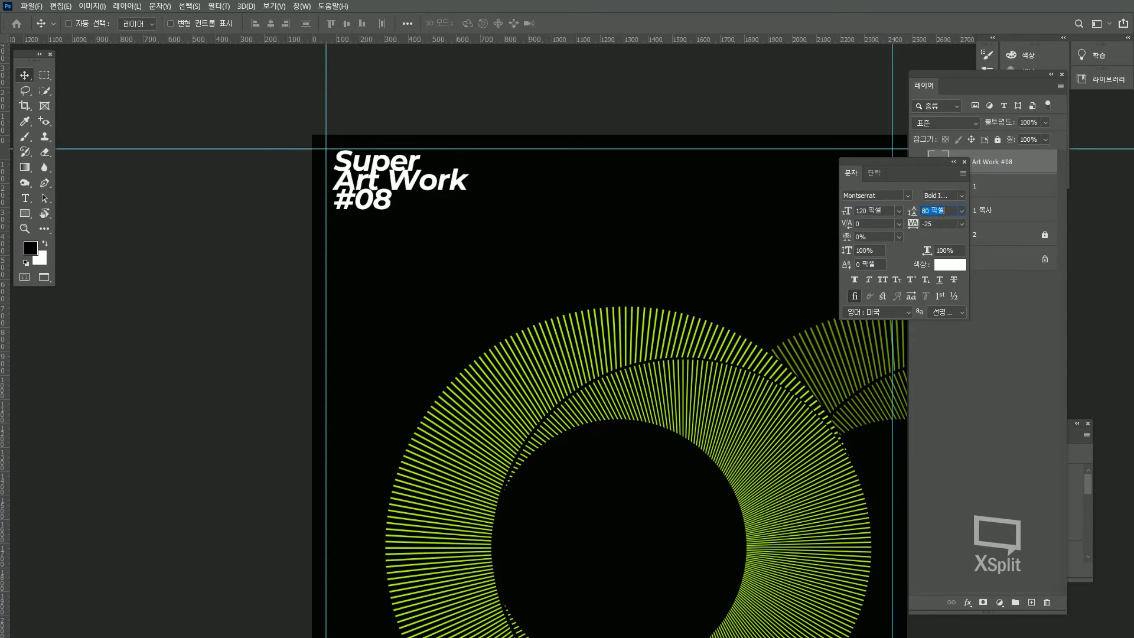
key("Return")
left_click_drag(412, 190, 406, 191)
scroll(517, 190, "down", 3)
scroll(485, 227, "up", 2)
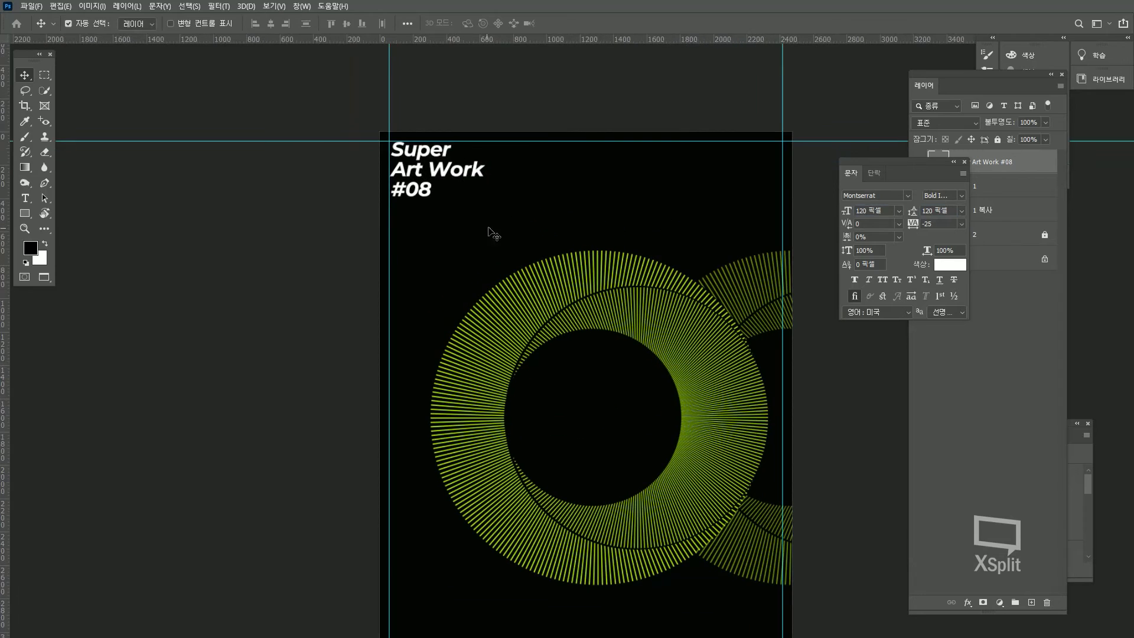
Step: Duplicate the title to the poster's bottom and retype it as 'Creative Designer' in a smaller size
left_click_drag(489, 230, 472, 138)
left_click_drag(422, 101, 396, 367)
scroll(394, 368, "up", 2)
scroll(395, 367, "up", 1)
double_click(425, 367)
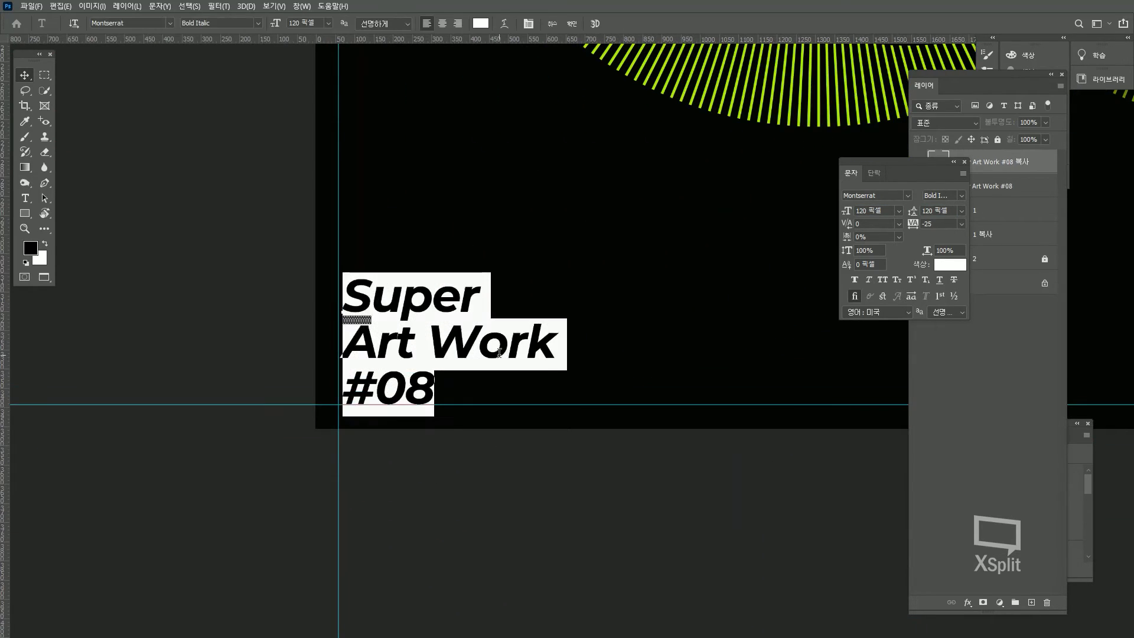
type("c")
key("BackSpace")
type("Crea")
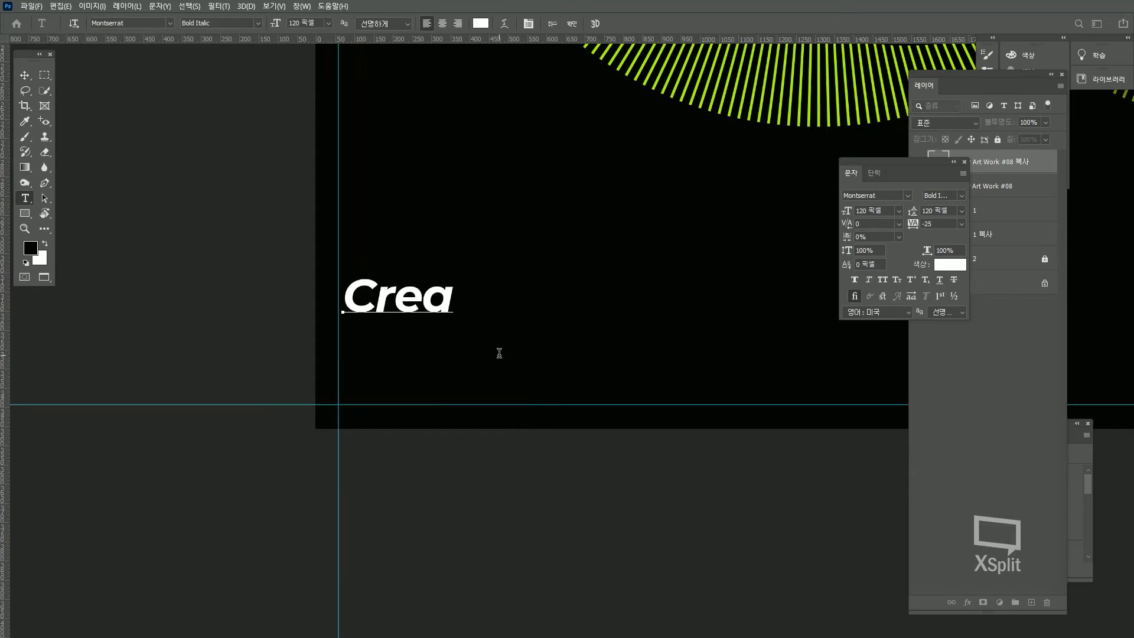
type("tive Desi")
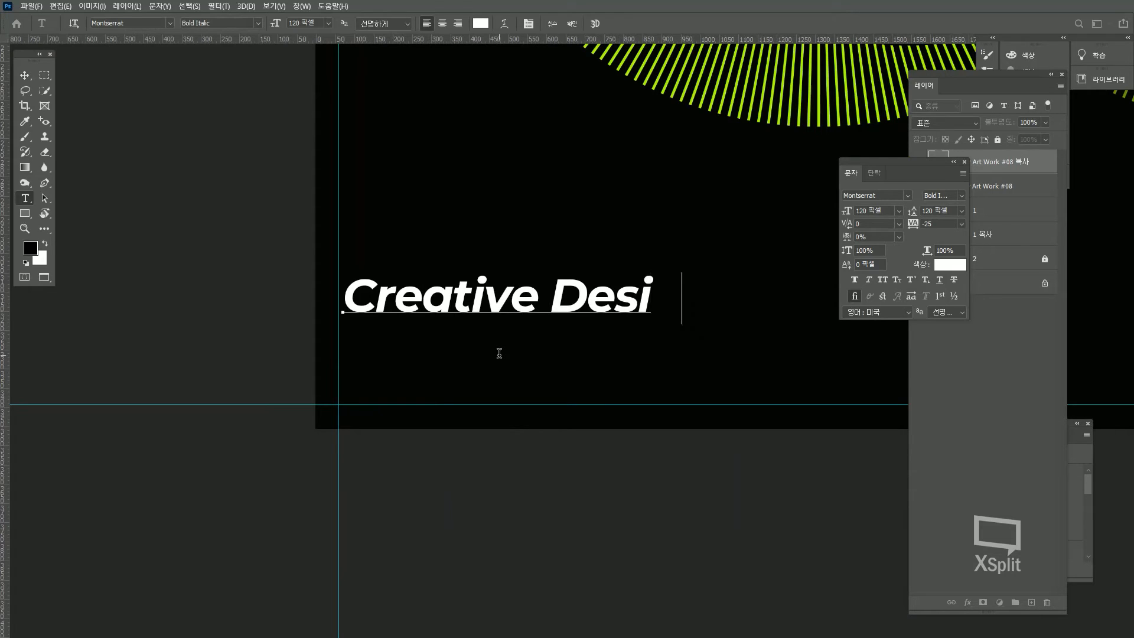
type("gner")
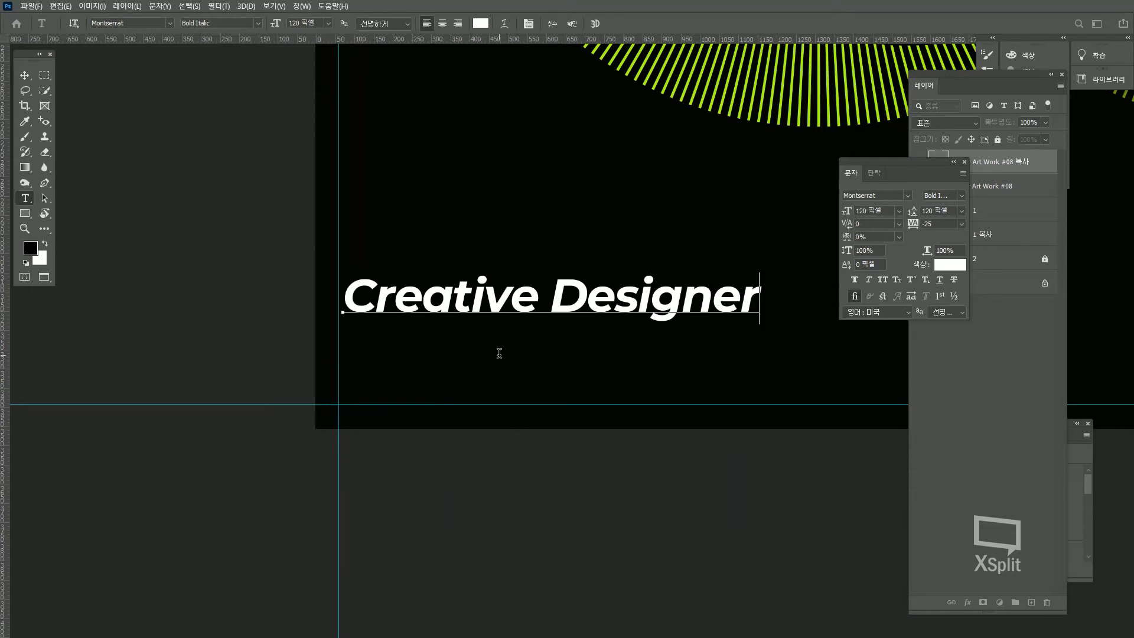
left_click(25, 74)
left_click(889, 212)
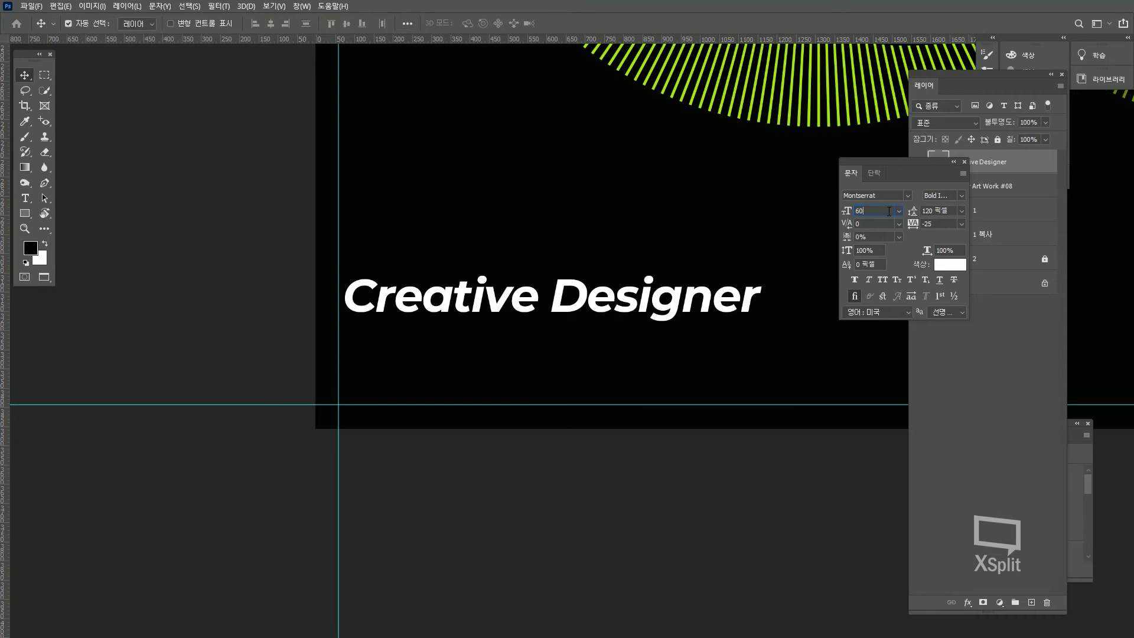
key("Return")
Step: Add a second line with the designer's name below, both lines set to 50 px
left_click_drag(411, 317, 411, 354)
key("Return")
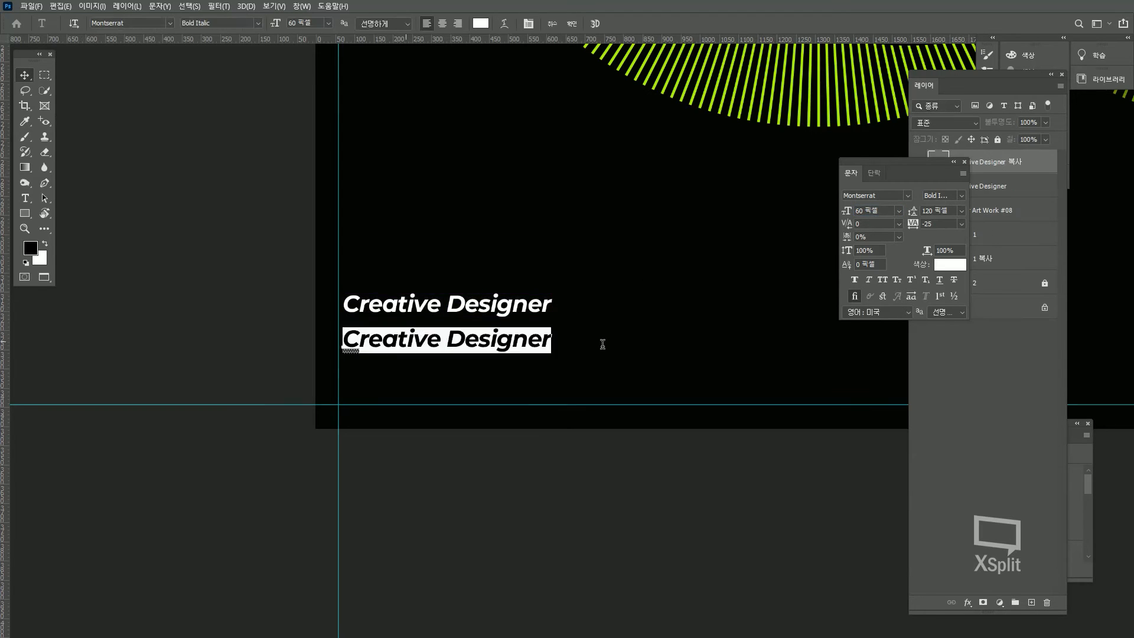
type("chO")
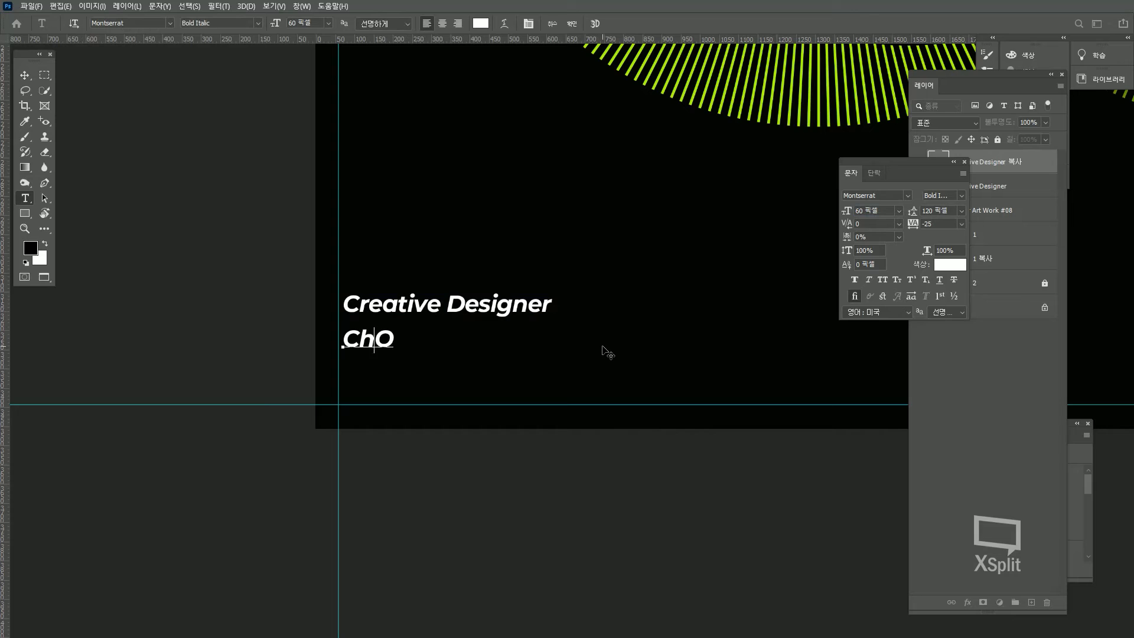
key("BackSpace")
type("o Young Tak")
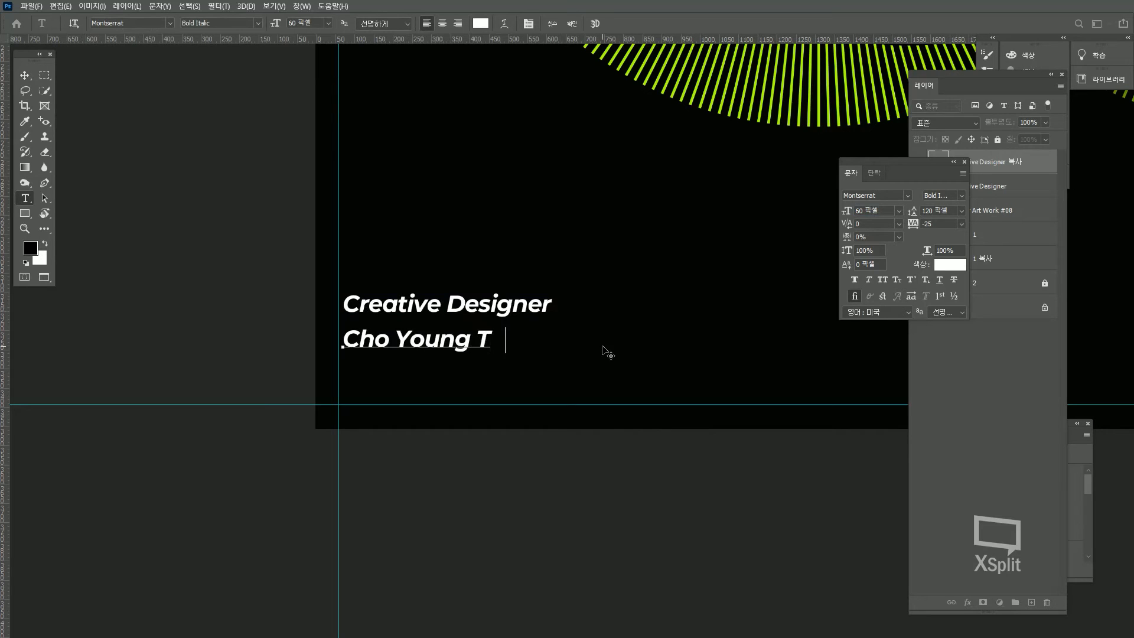
left_click(25, 77)
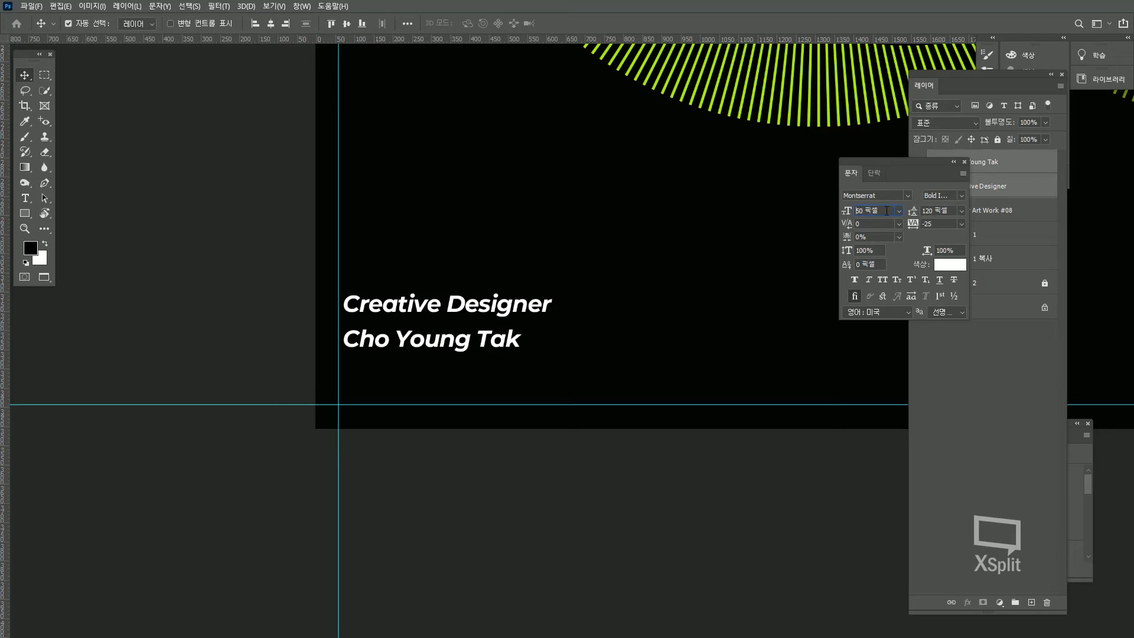
key("Return")
Step: Nudge both credit lines down and left onto the bottom-left margin guides
key("shift+Down")
key("shift+Down")
key("shift+Down")
key("shift+Down")
key("shift+Down")
key("shift+Down")
key("shift+Down")
key("shift+Down")
key("shift+Down")
key("shift+Down")
key("shift+Down")
key("shift+Down")
key("shift+Down")
left_click(485, 357)
left_click_drag(509, 358, 490, 365)
left_click(489, 358)
left_click_drag(595, 313, 436, 421)
key("Down")
key("Down")
key("Down")
key("Down")
key("Down")
key("Left")
key("Left")
key("Left")
key("Left")
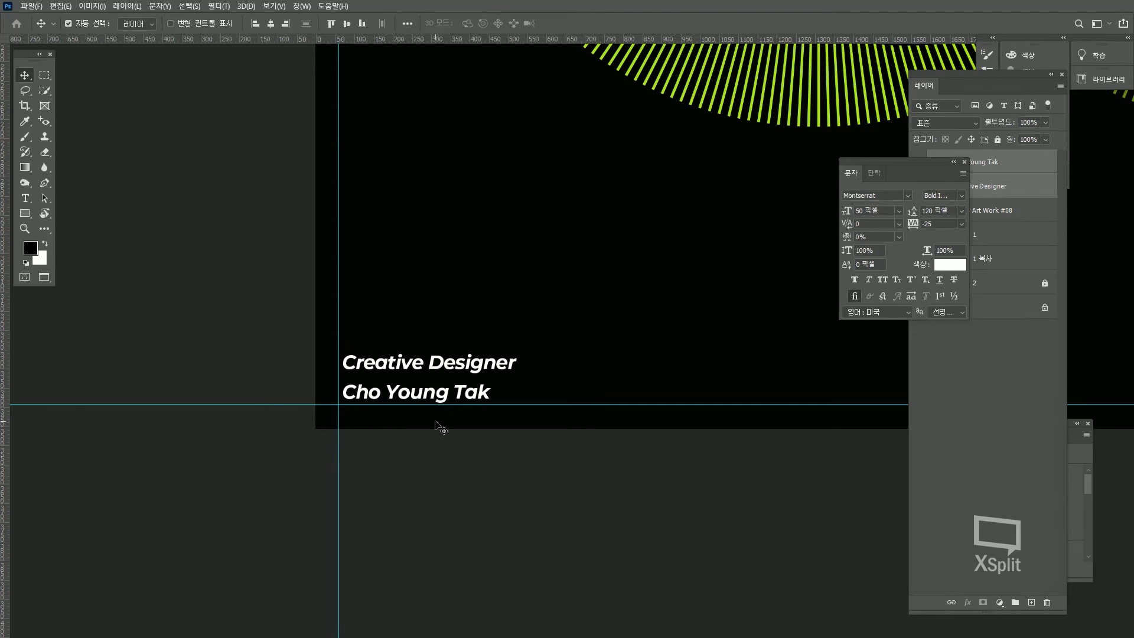
Step: Add the small red accent triangle in the poster's bottom-right corner on layer 3
scroll(479, 387, "down", 5)
scroll(534, 363, "down", 2)
left_click_drag(628, 347, 553, 483)
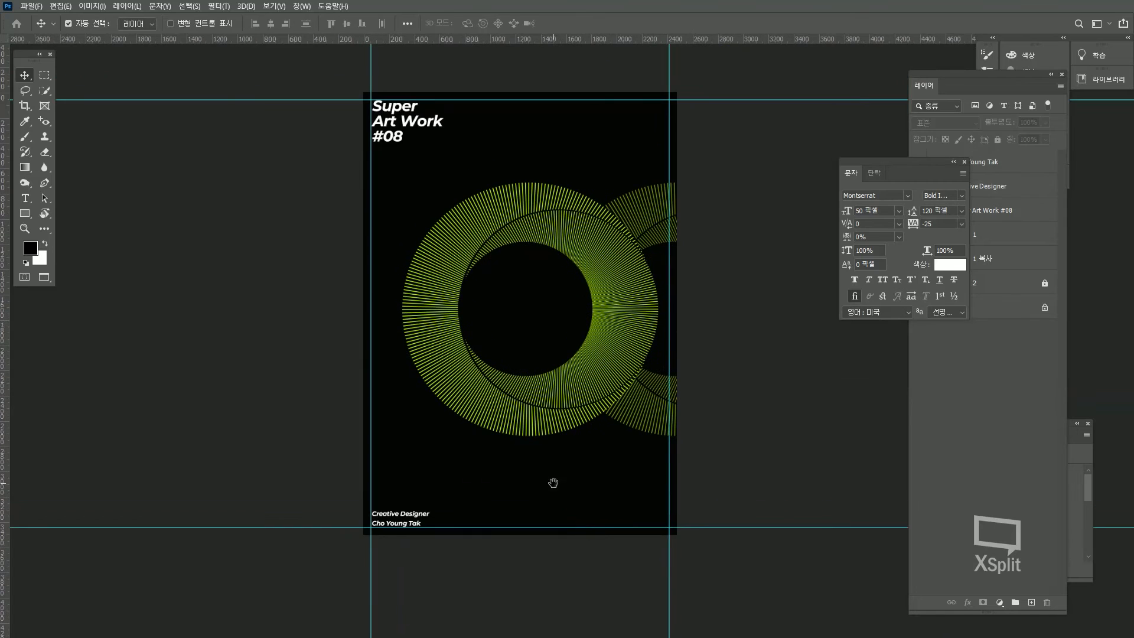
scroll(390, 314, "up", 1)
scroll(608, 460, "up", 5)
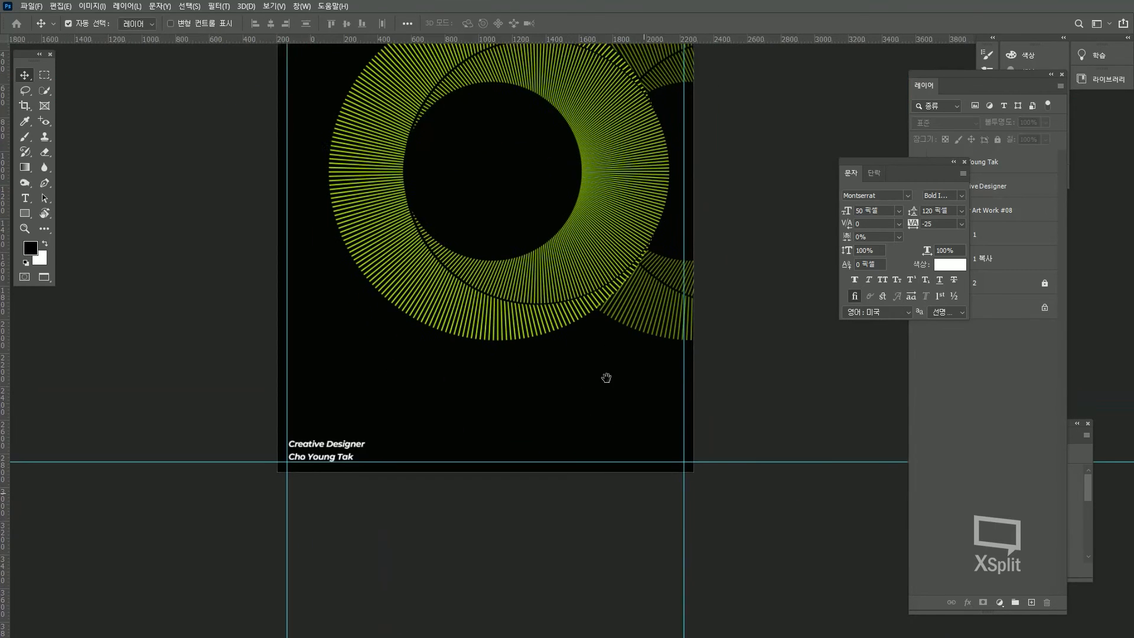
key("m")
left_click_drag(630, 381, 687, 441)
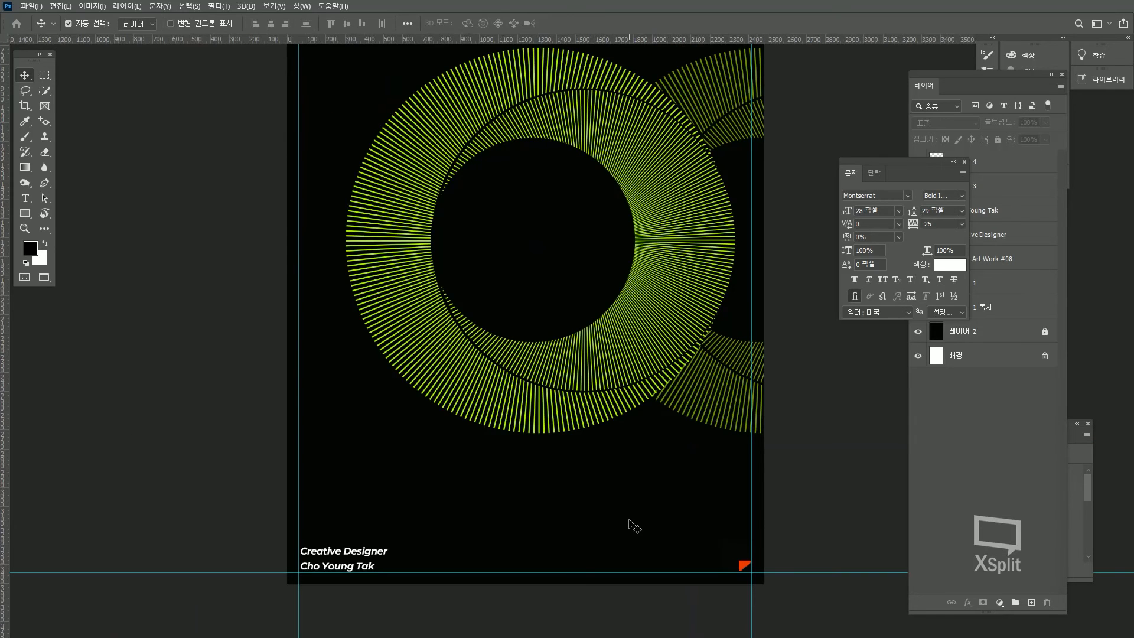
scroll(742, 584, "up", 3)
left_click(743, 557)
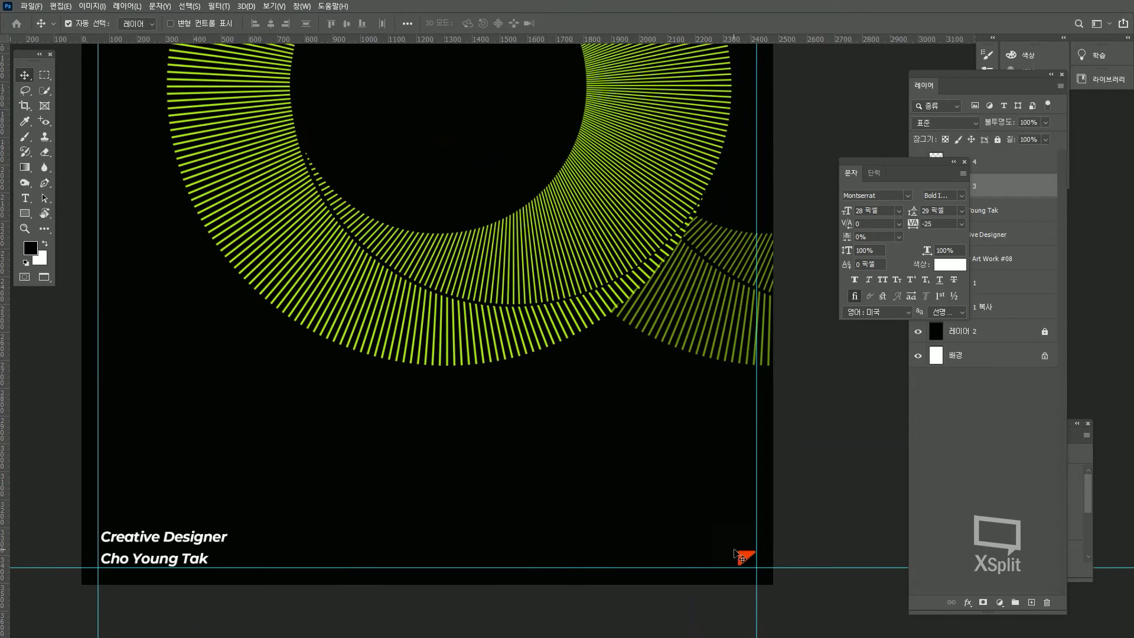
Step: Select the large ring's layer and move the Character panel aside to reveal all layers
scroll(492, 507, "down", 2)
left_click_drag(412, 460, 440, 574)
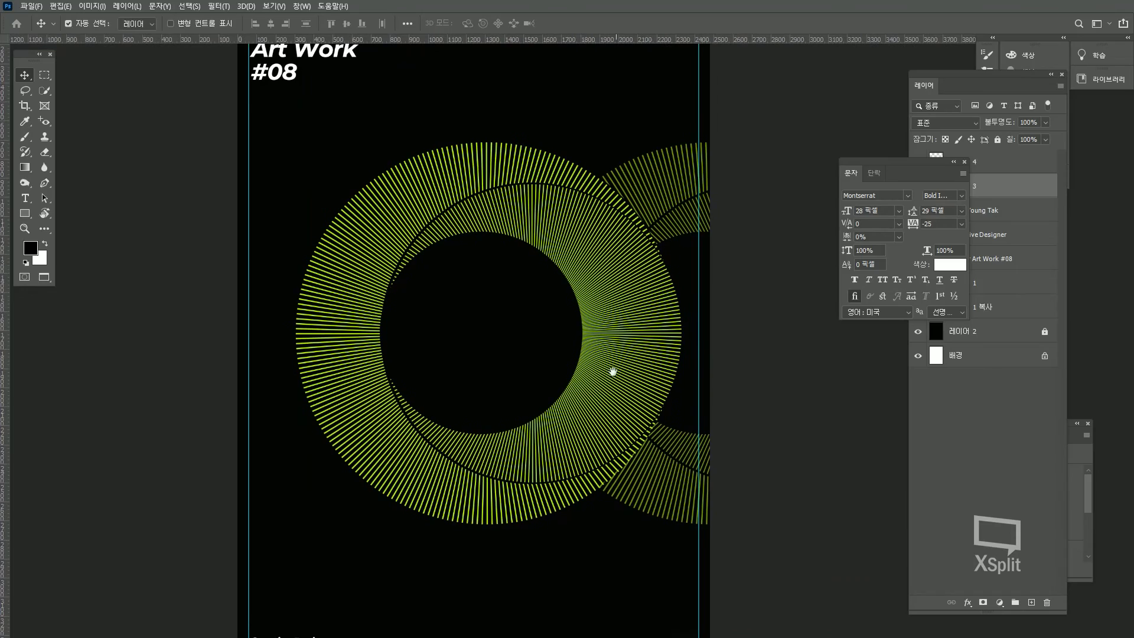
left_click_drag(613, 371, 608, 353)
left_click(626, 264)
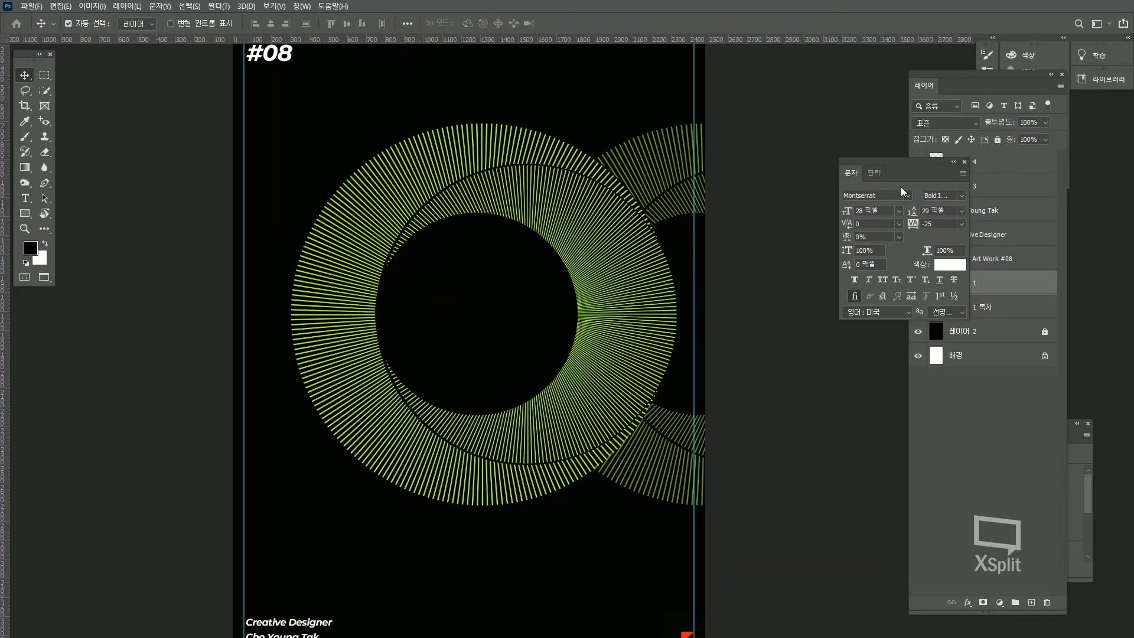
left_click_drag(917, 163, 830, 164)
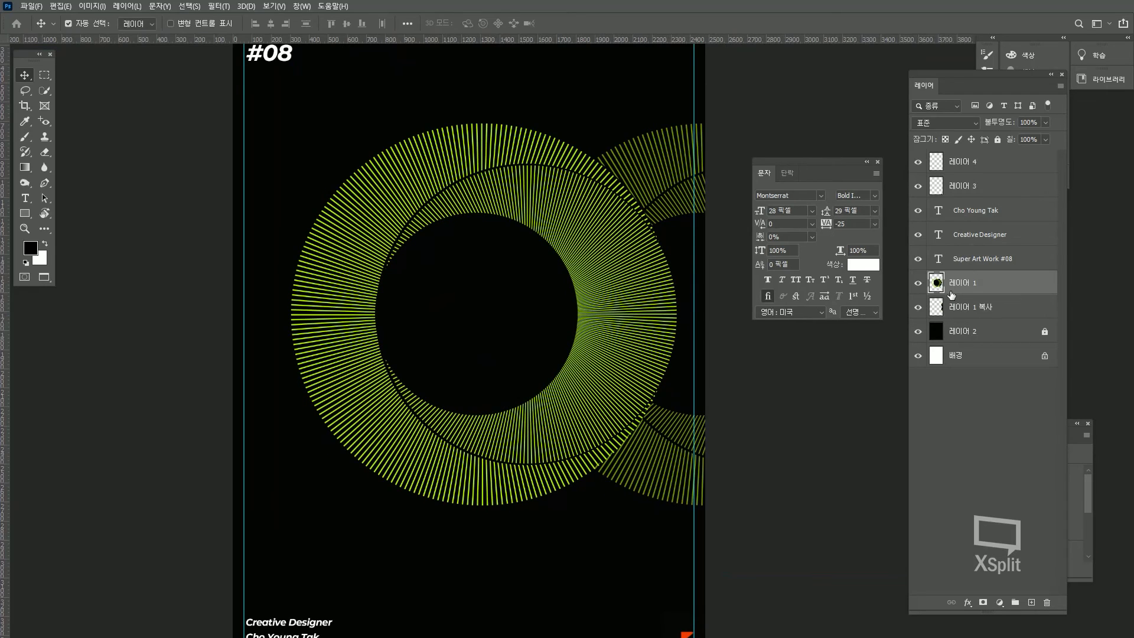
Step: Shift the first ring's hue by about +120 to turn it blue
key("ctrl+u")
left_click_drag(882, 184, 929, 188)
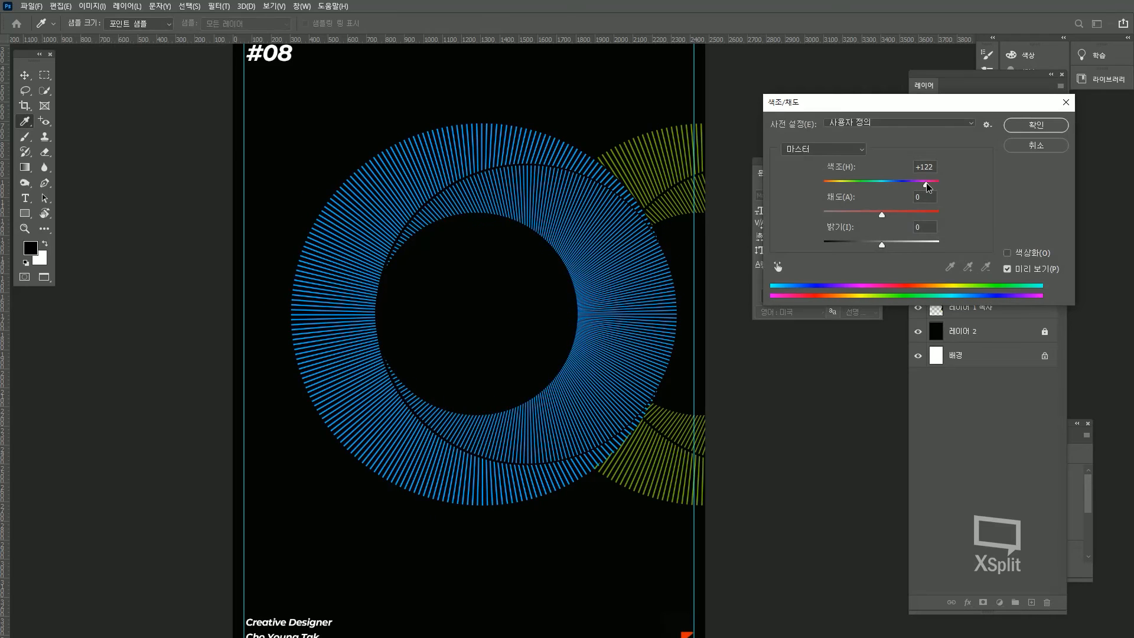
key("Return")
Step: Select the second ring's layer and shift its hue to blue as well
left_click(958, 288)
left_click(975, 308, "shift")
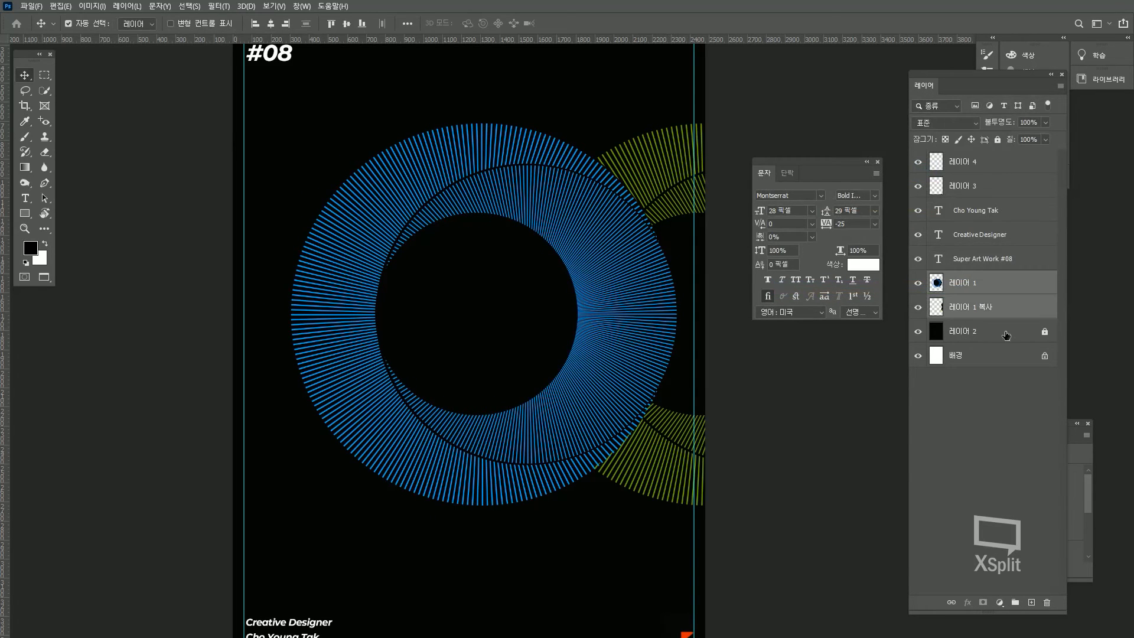
left_click(1006, 335)
left_click(983, 308)
key("ctrl+u")
left_click_drag(886, 187, 926, 187)
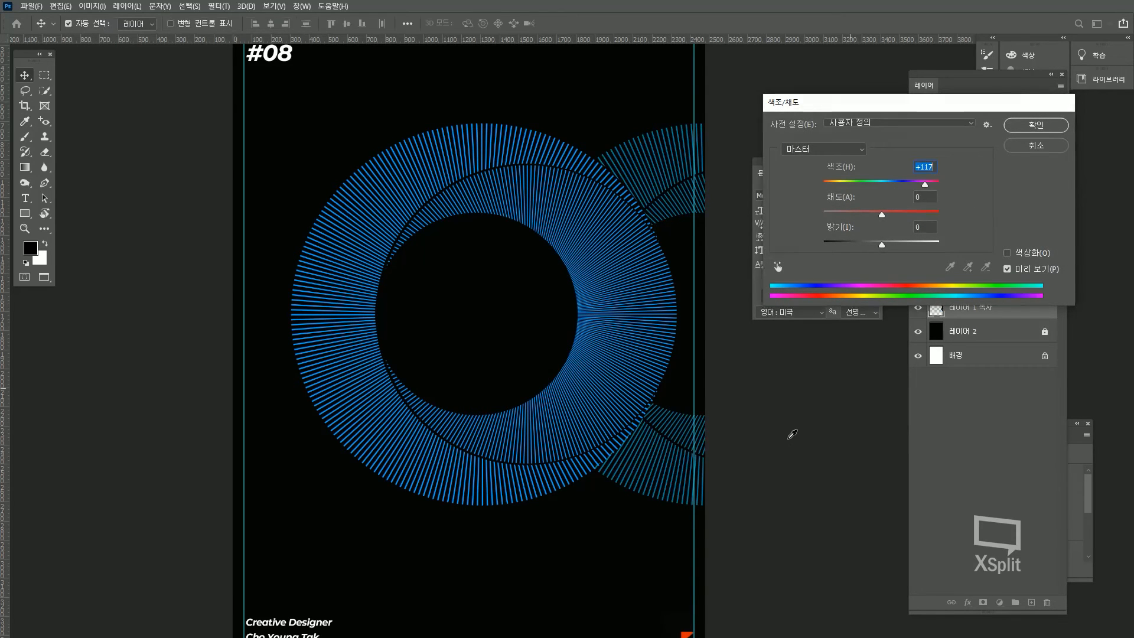
key("Return")
scroll(633, 299, "down", 2)
scroll(505, 440, "up", 3)
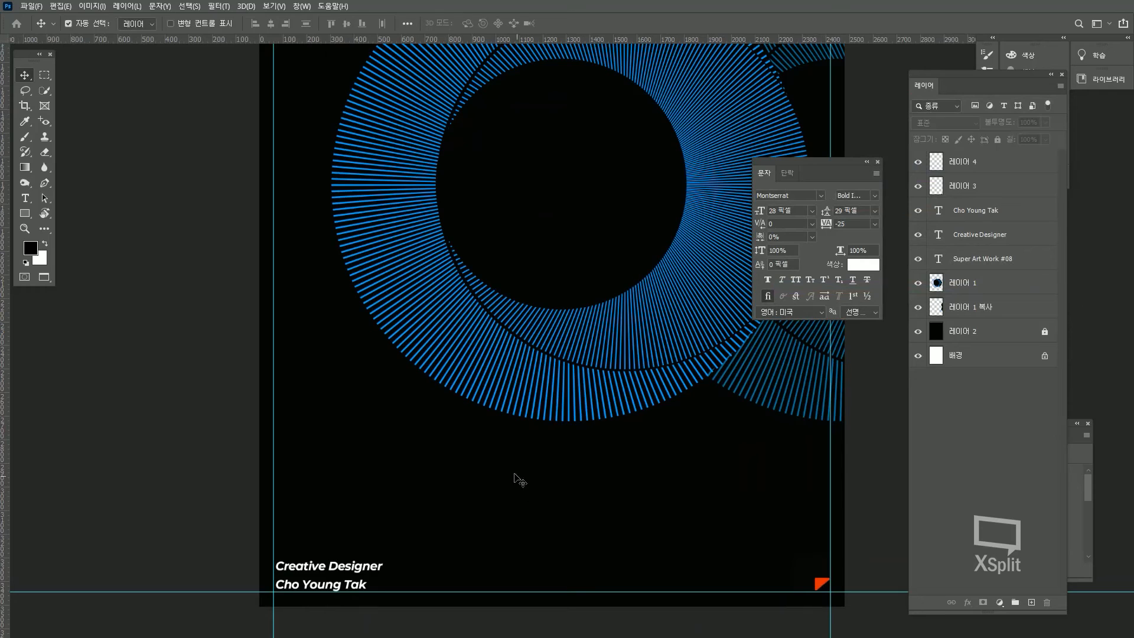
Step: Copy a blue ring, shrink it to about 12%, and place it behind the credit text
scroll(518, 487, "down", 2)
left_click_drag(554, 375, 569, 222)
key("ctrl+z")
mouse_move(616, 253)
left_mouse_down()
mouse_move(613, 269)
mouse_move(617, 251)
left_mouse_up()
left_click_drag(613, 185, 561, 321)
key("ctrl+t")
left_click_drag(639, 265, 508, 394)
scroll(464, 482, "up", 3)
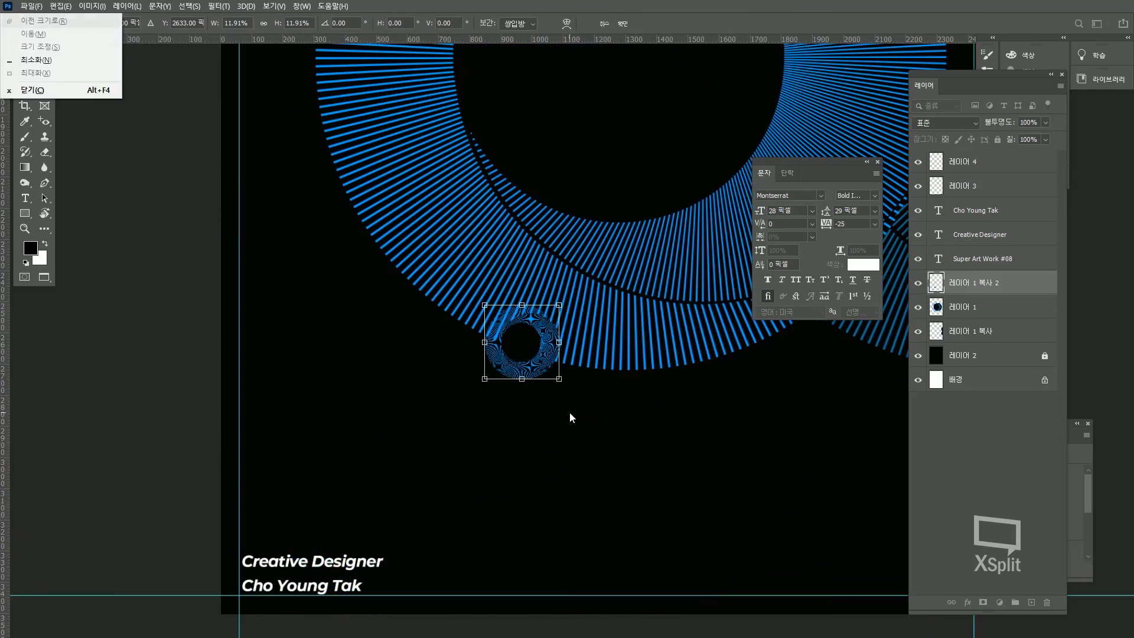
scroll(569, 413, "down", 3)
left_click_drag(576, 234, 347, 456)
key("Return")
Step: Turn a second small ring into a half ring and set it beside the full ring
scroll(332, 458, "up", 3)
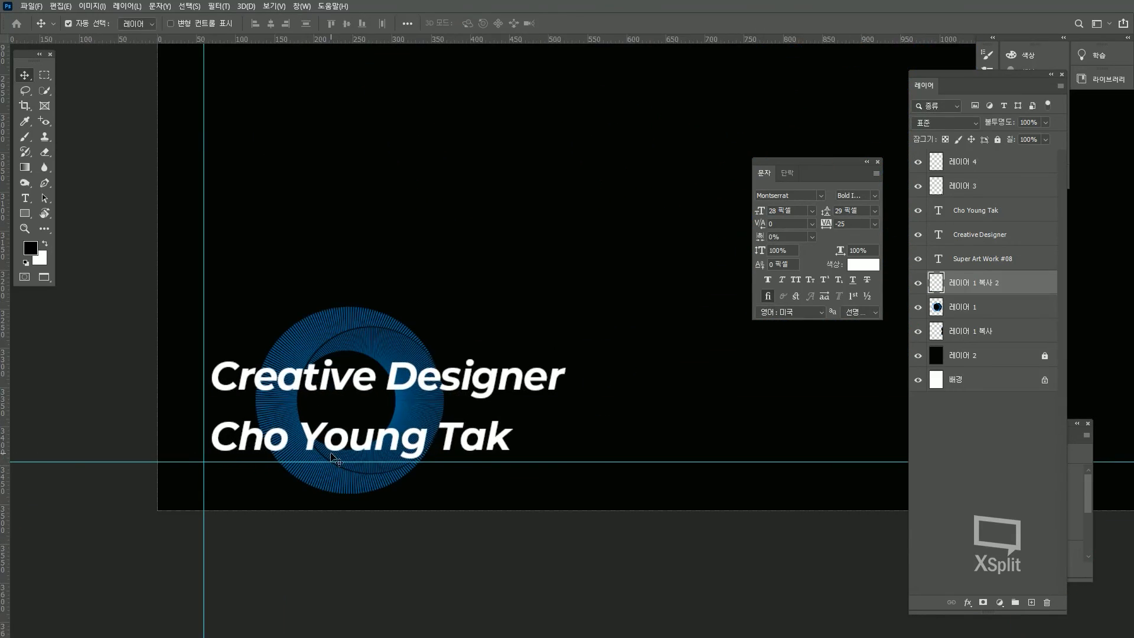
left_click_drag(377, 335, 572, 335)
key("m")
left_click_drag(419, 280, 551, 525)
key("Delete")
key("ctrl+d")
key("v")
left_click_drag(610, 359, 540, 357)
Step: Scale both small rings to about 91% and nudge them left
left_click(363, 344, "shift")
key("ctrl+t")
left_click_drag(566, 303, 555, 310)
key("Return")
key("shift+Left")
scroll(541, 335, "down", 5)
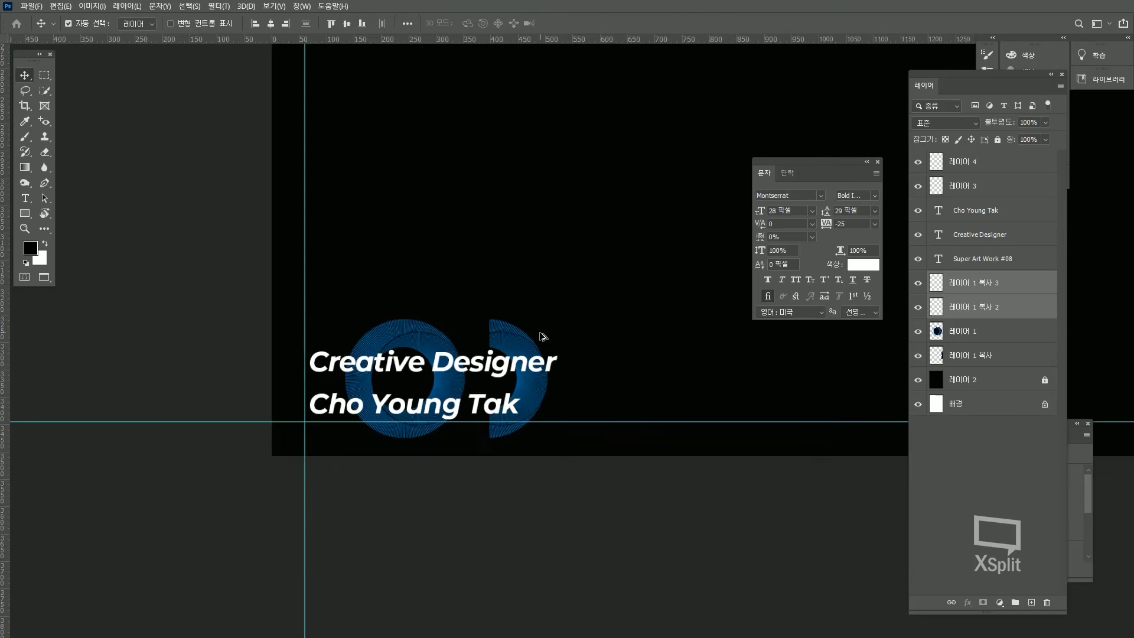
left_click(598, 306)
Step: Load the red corner triangle's outline as a selection from layer 4
left_click_drag(612, 261, 524, 456)
scroll(543, 457, "down", 5)
left_click_drag(739, 459, 653, 450)
scroll(741, 516, "up", 9)
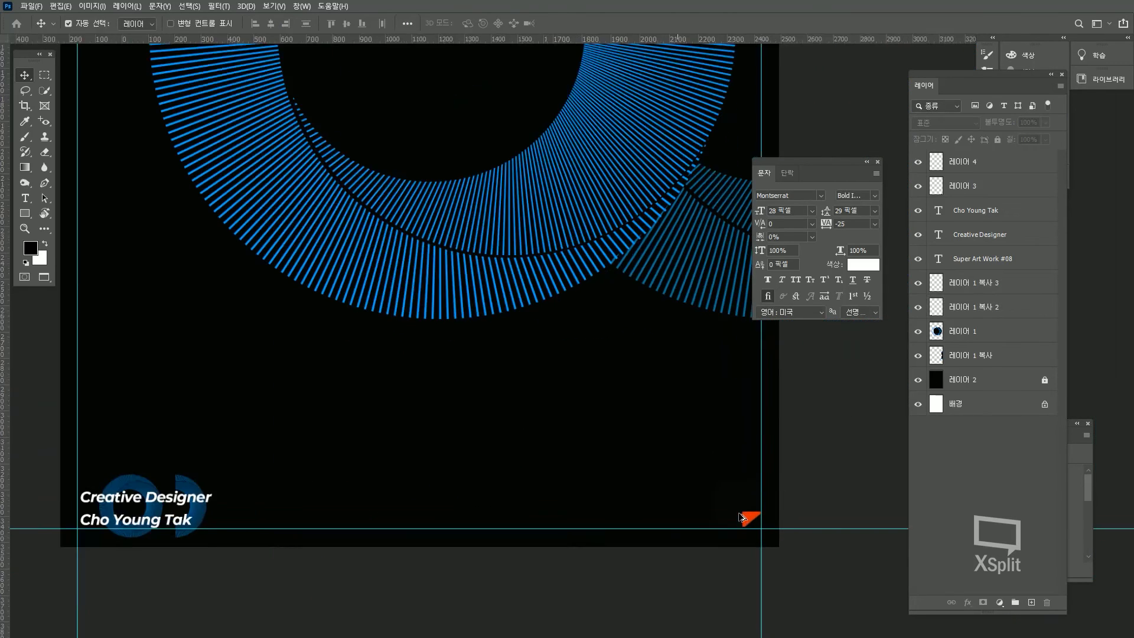
left_click(750, 521)
left_click(936, 164, "ctrl")
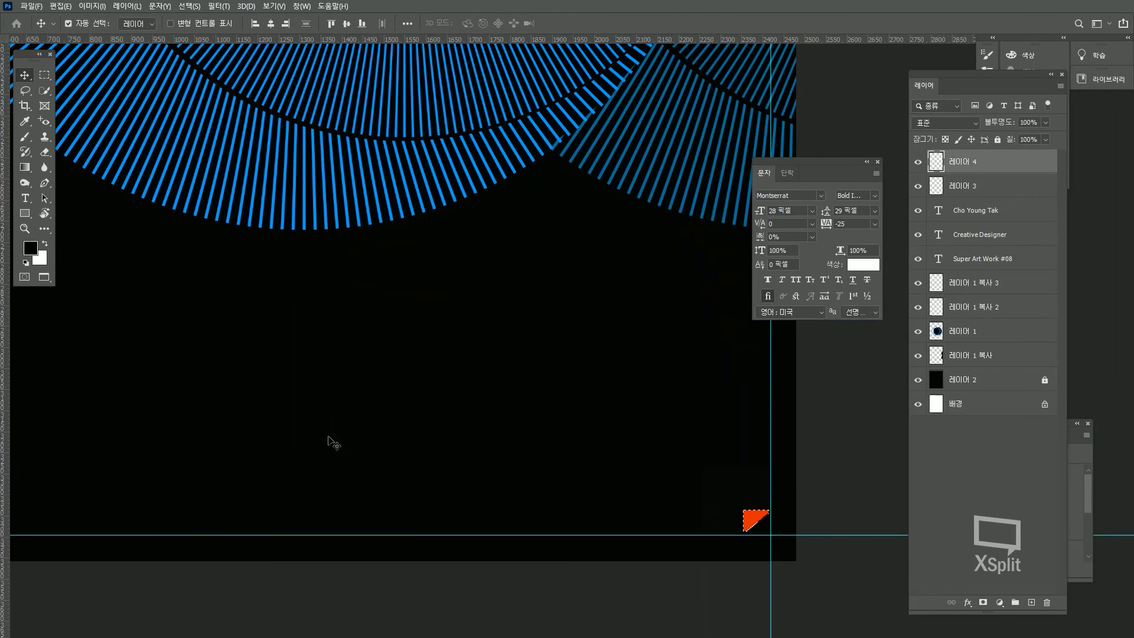
Step: Sample the rings' blue and fill the selected corner triangle with it
left_click_drag(219, 423, 601, 385)
key("i")
left_click(313, 437)
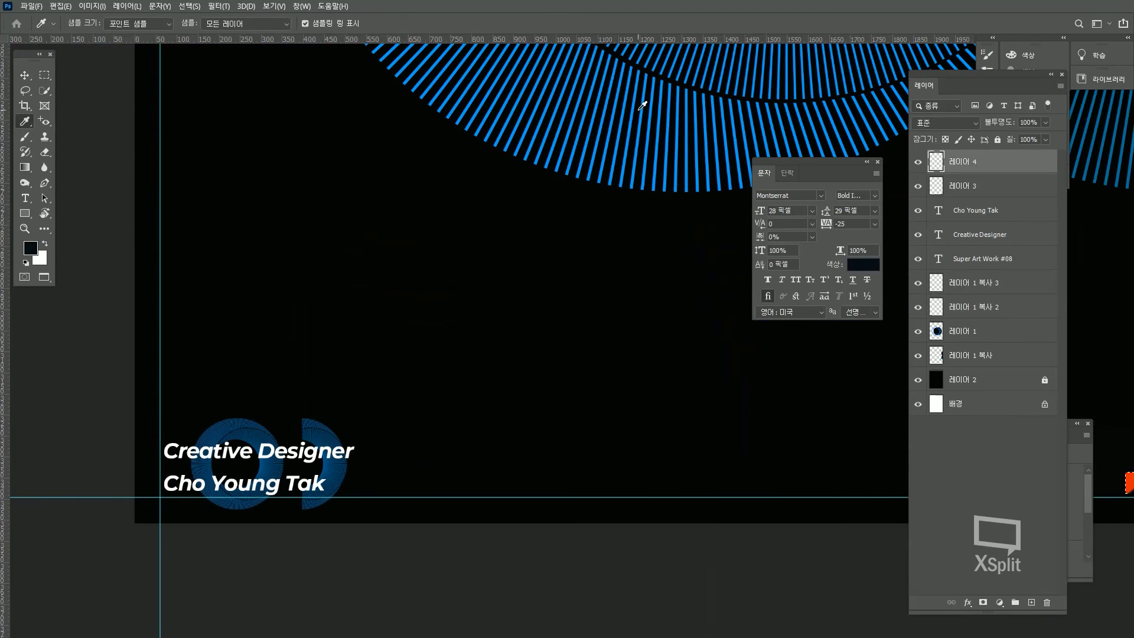
left_click(636, 109)
key("alt+Delete")
key("ctrl+d")
Step: Deselect the layer and fit the whole poster on screen
key("v")
scroll(488, 423, "down", 3)
left_click(491, 420)
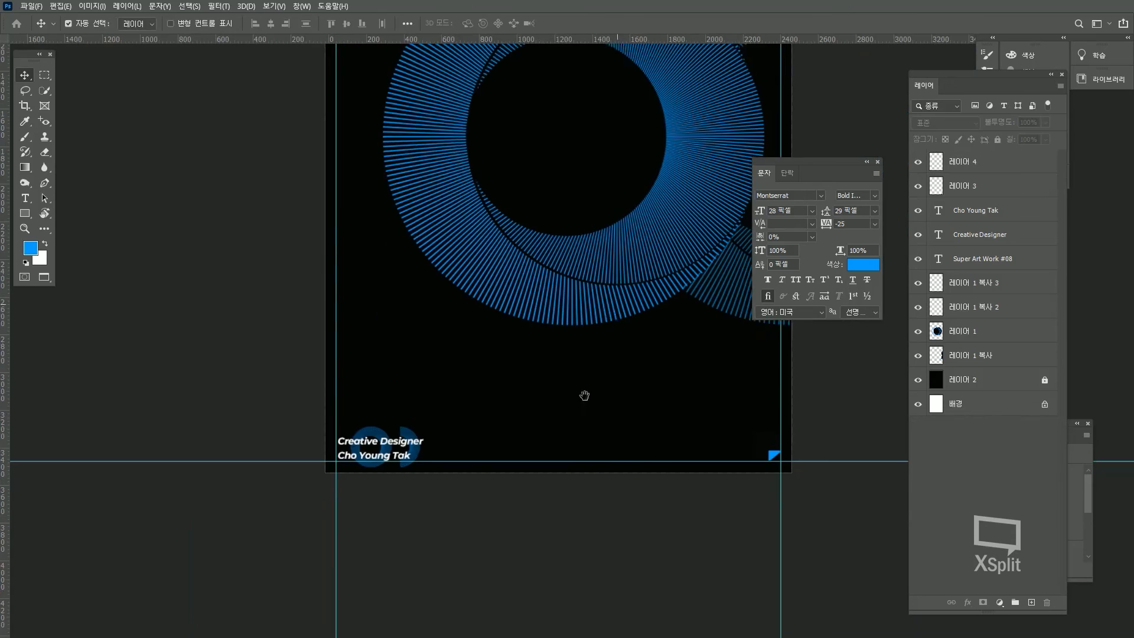
left_click_drag(613, 309, 534, 478)
key("ctrl+0")
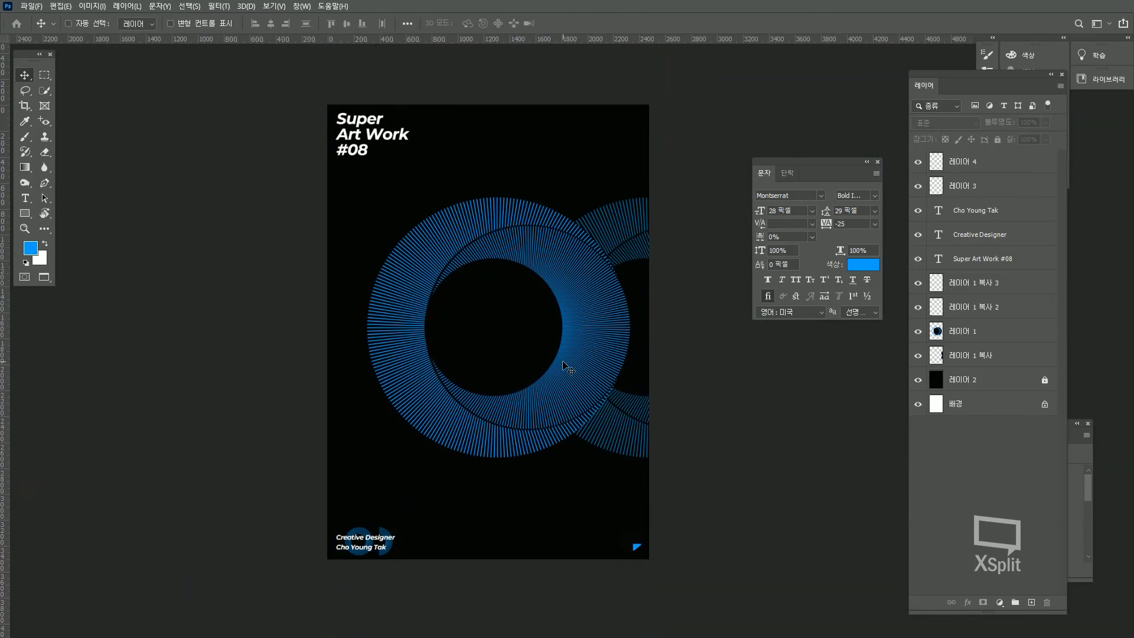
Step: Check the poster's left strip against the layout guides, then hide the guides
key("ctrl+semicolon")
key("ctrl+semicolon")
key("ctrl+semicolon")
scroll(368, 271, "up", 1)
key("m")
left_click_drag(358, 213, 332, 442)
key("ctrl+d")
key("v")
left_click(625, 370)
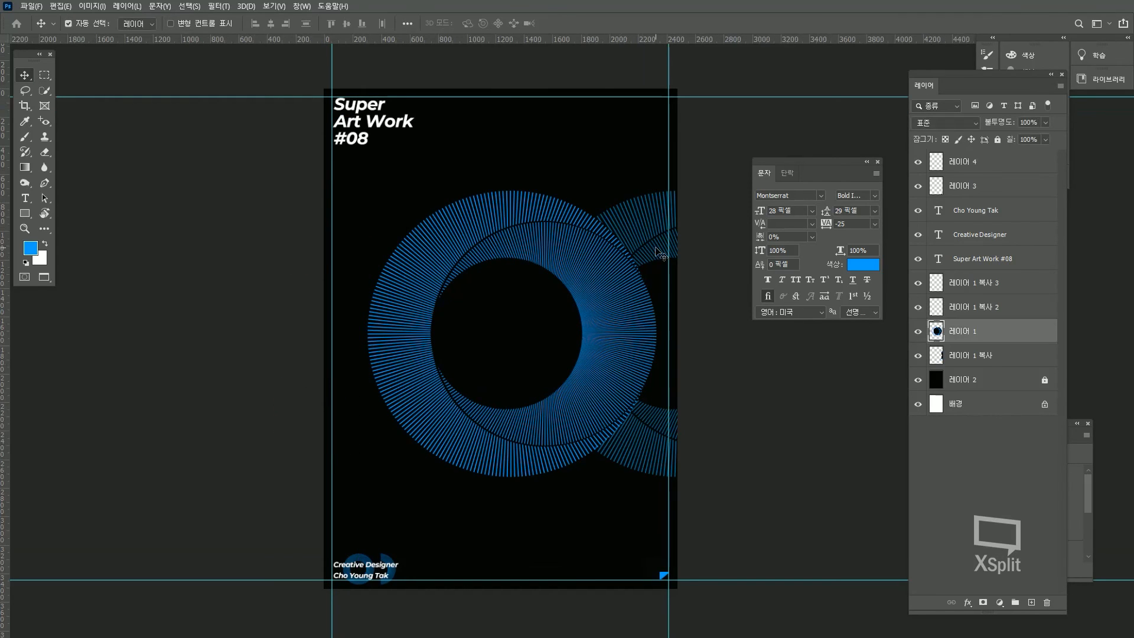
left_click(679, 327)
key("ctrl+semicolon")
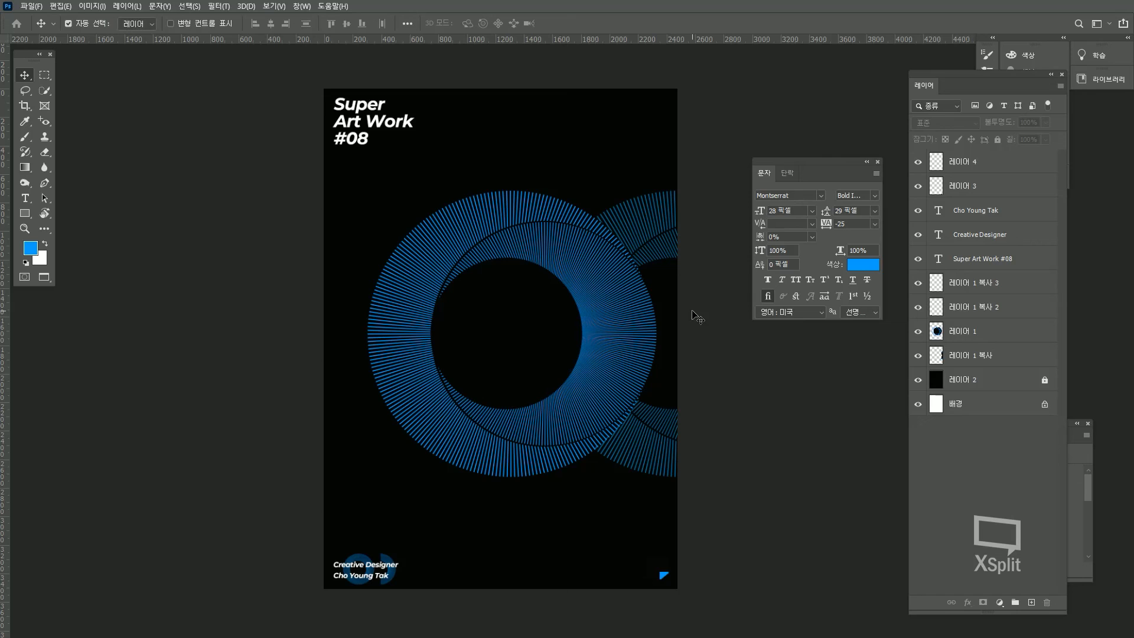
Step: Quick Export the finished poster as a PNG and save it
left_click(31, 6)
mouse_move(136, 177)
left_click(214, 177)
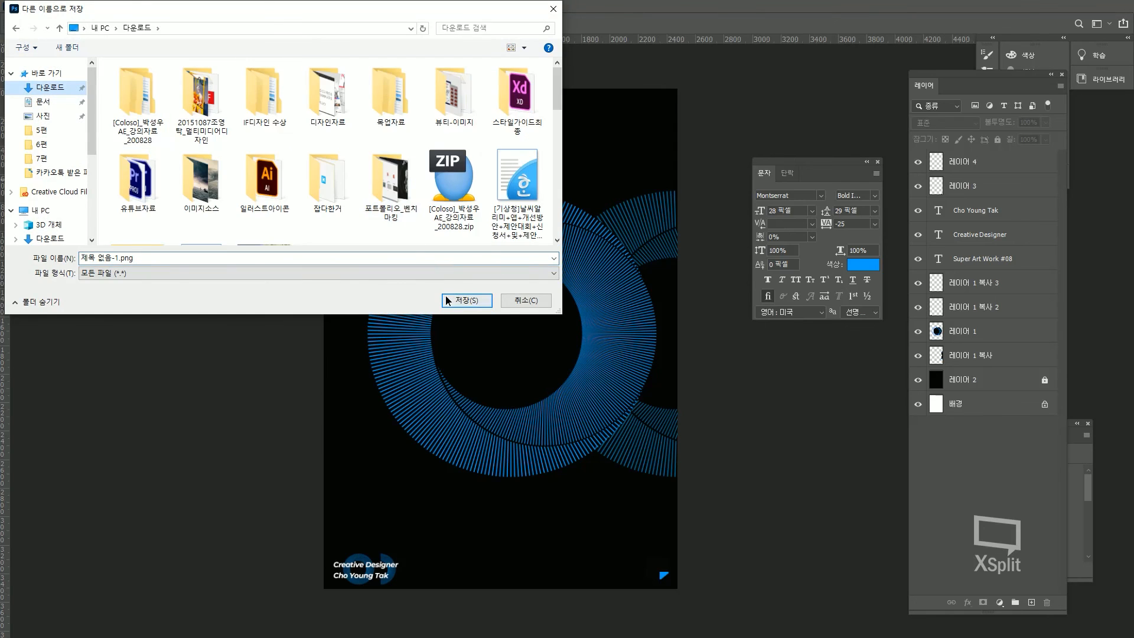
left_click(467, 301)
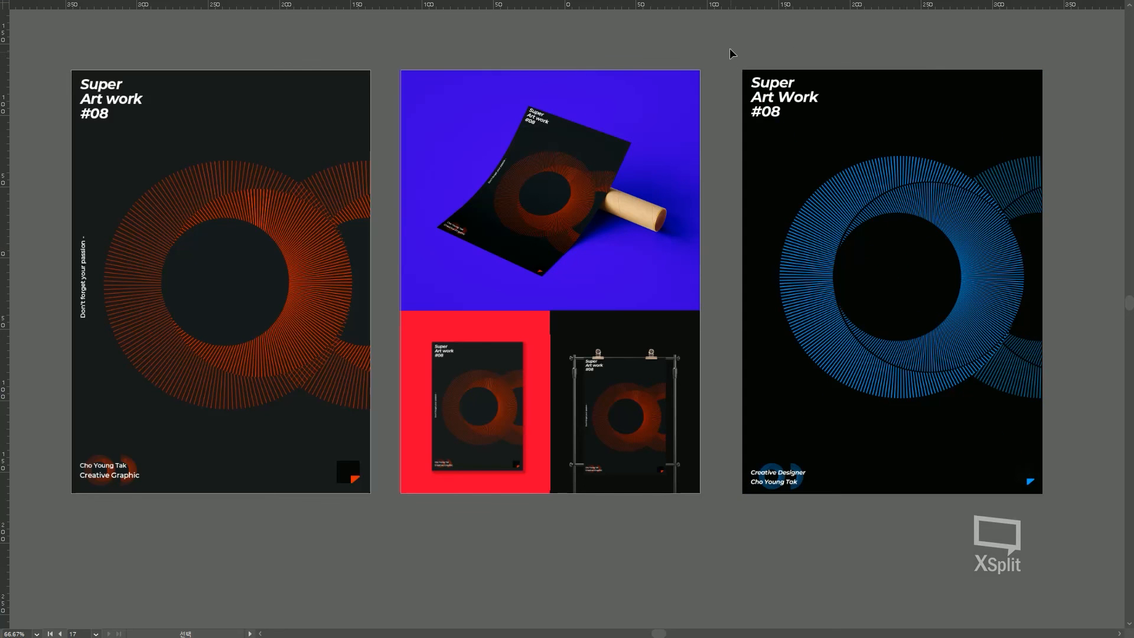
left_click_drag(733, 53, 735, 86)
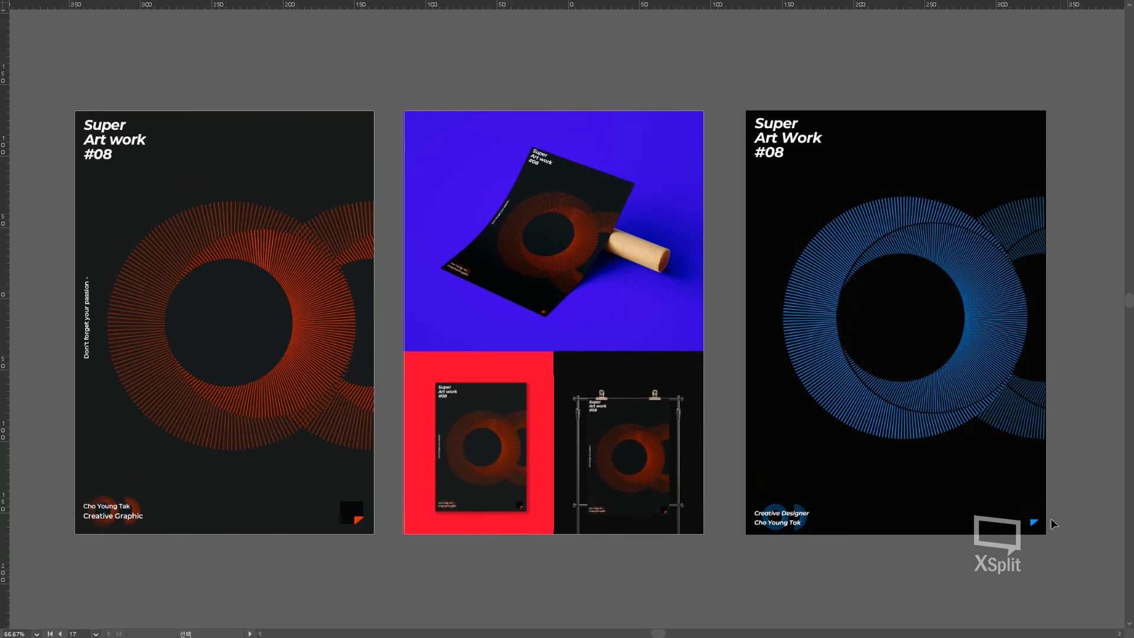